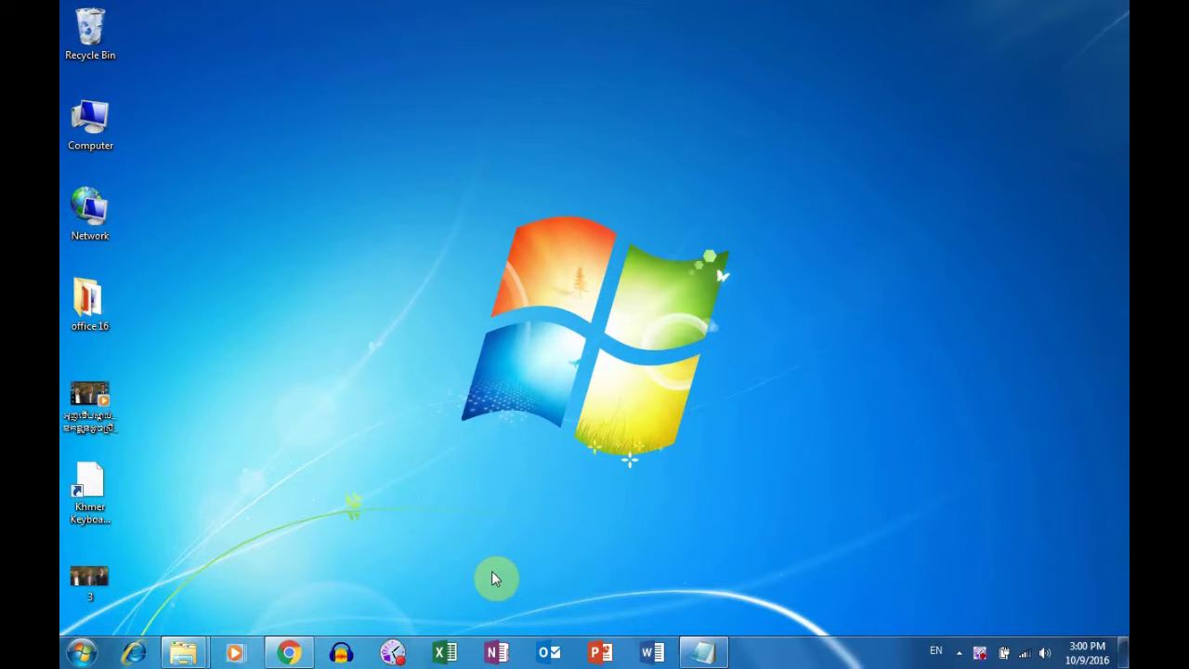
Refresh the Windows 7 desktop repeatedly from its right-click menu
right_click(333, 351)
click(372, 390)
right_click(305, 325)
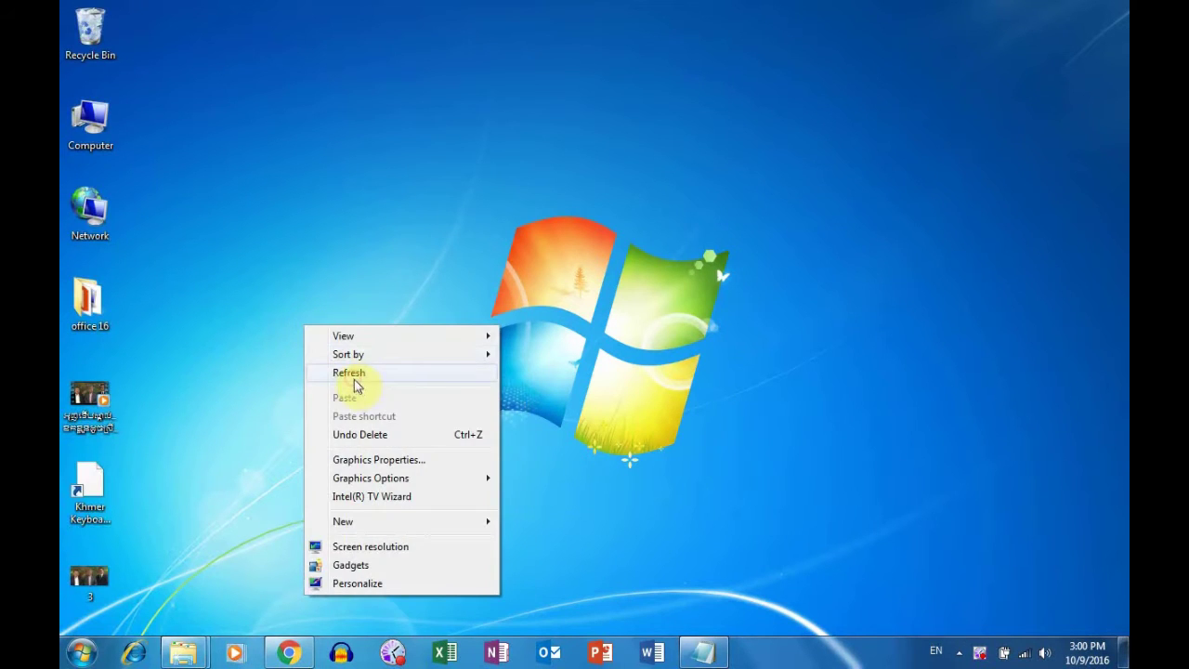
click(354, 385)
right_click(281, 309)
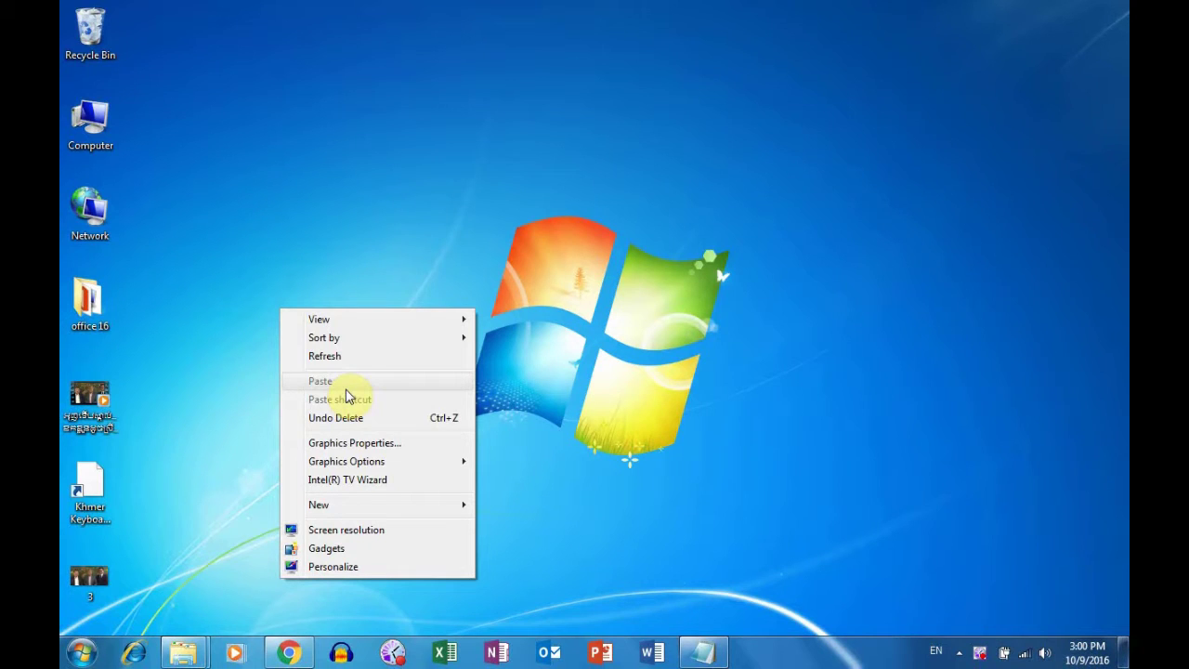
click(226, 303)
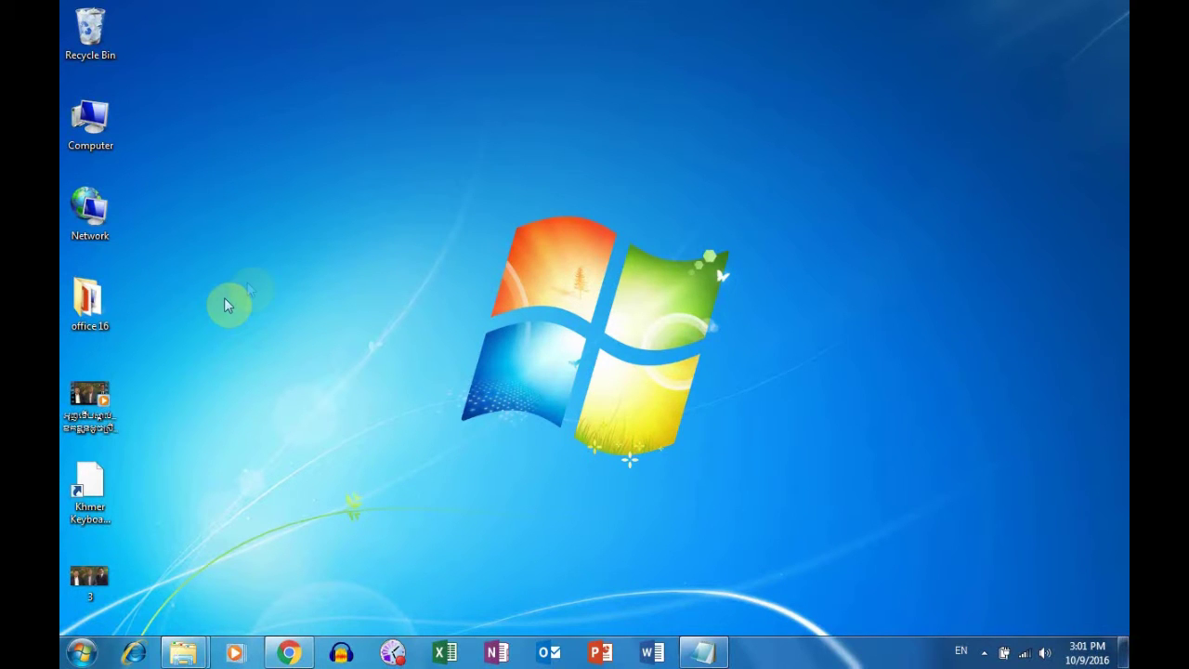
right_click(252, 230)
click(300, 277)
right_click(252, 230)
click(290, 276)
right_click(252, 230)
click(296, 276)
click(297, 275)
right_click(275, 249)
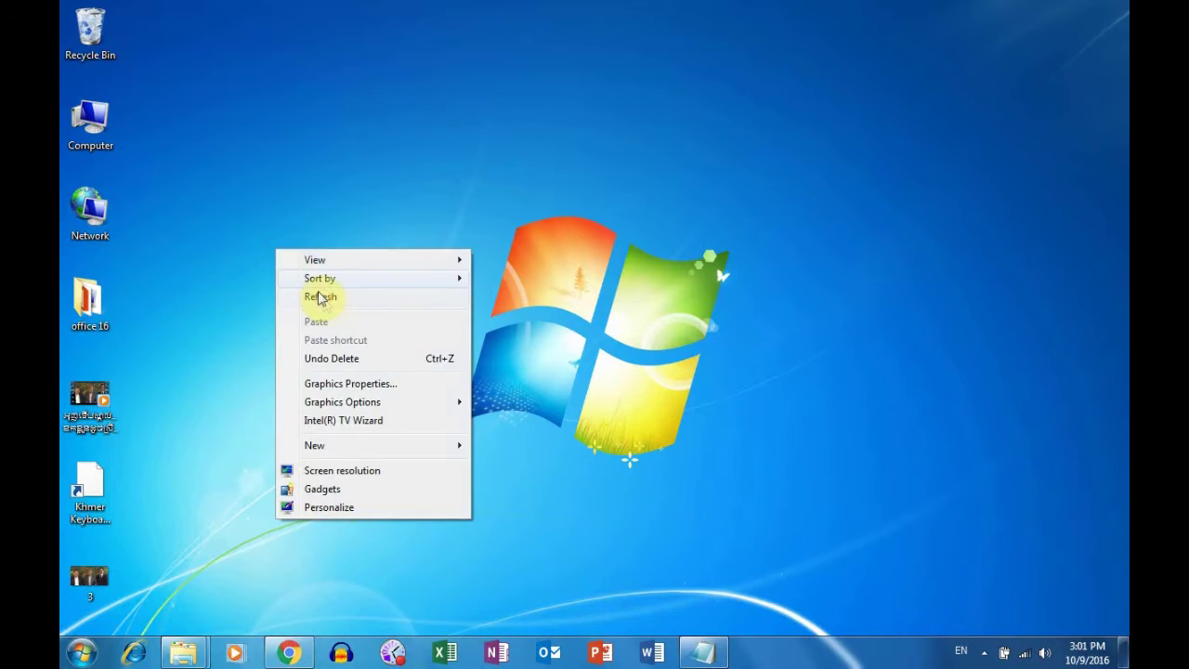
click(305, 288)
right_click(253, 244)
click(301, 291)
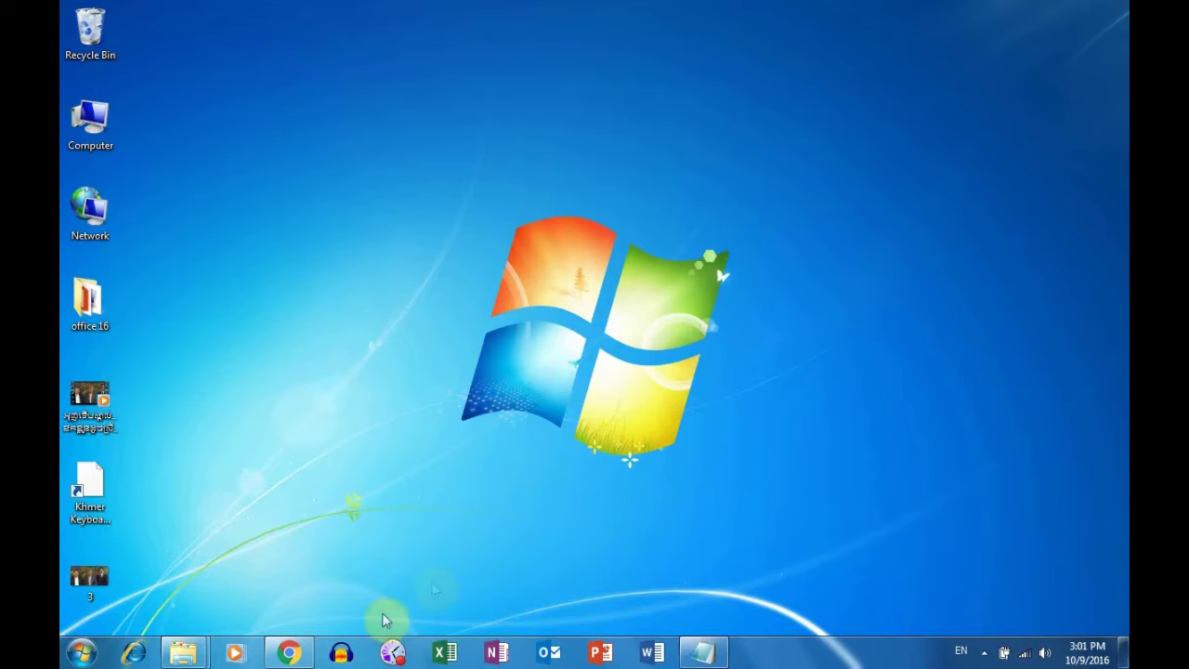
Refresh the desktop once more and restore the Notepad outline window
right_click(405, 459)
click(460, 234)
click(710, 653)
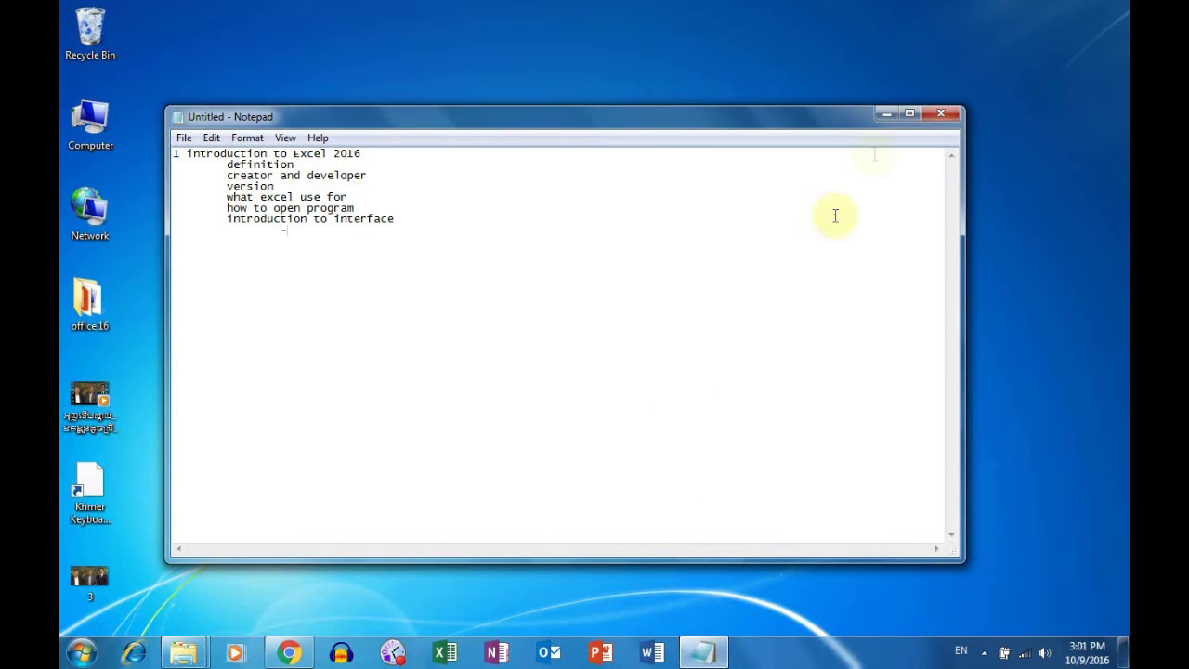
Minimize the Notepad outline and refresh the desktop twice
click(883, 114)
right_click(517, 169)
click(573, 219)
right_click(461, 185)
click(504, 232)
Open the Computer drives window, minimize it, and refresh the desktop again
double_click(90, 126)
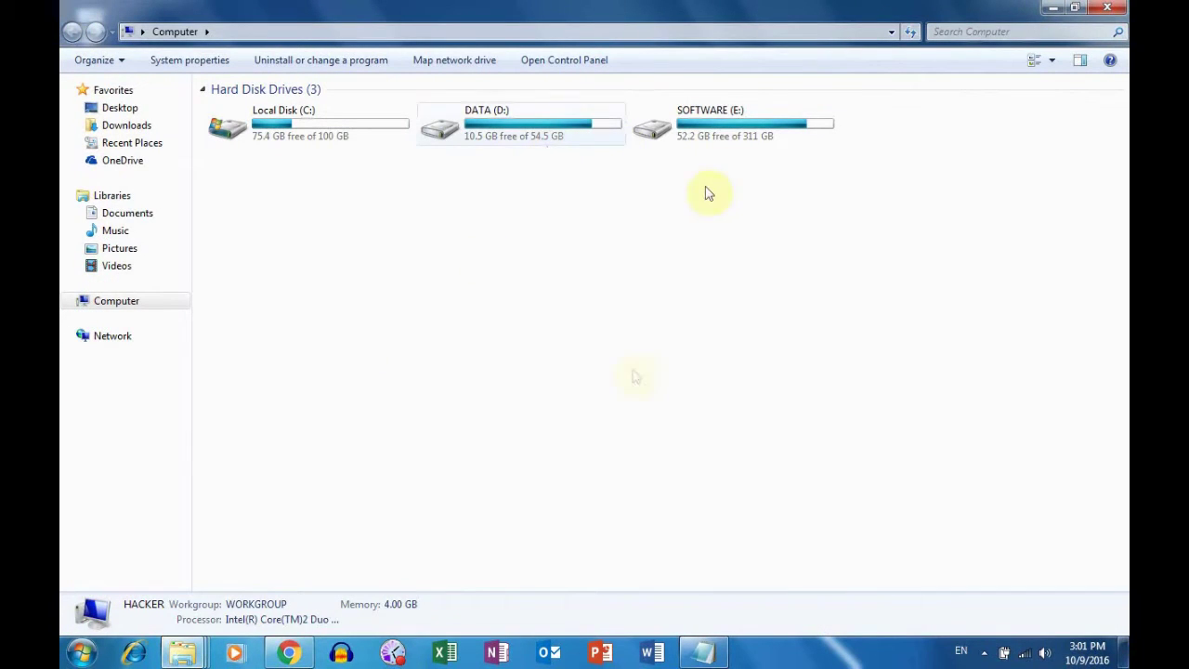
click(1052, 7)
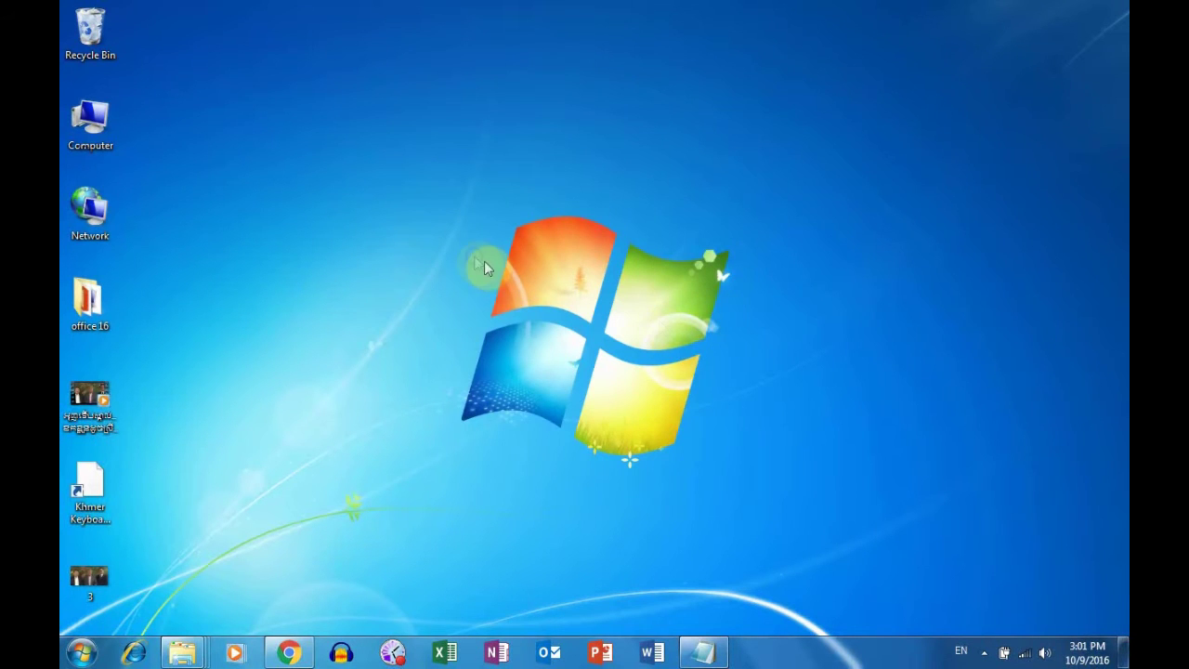
right_click(474, 254)
right_click(385, 304)
click(428, 354)
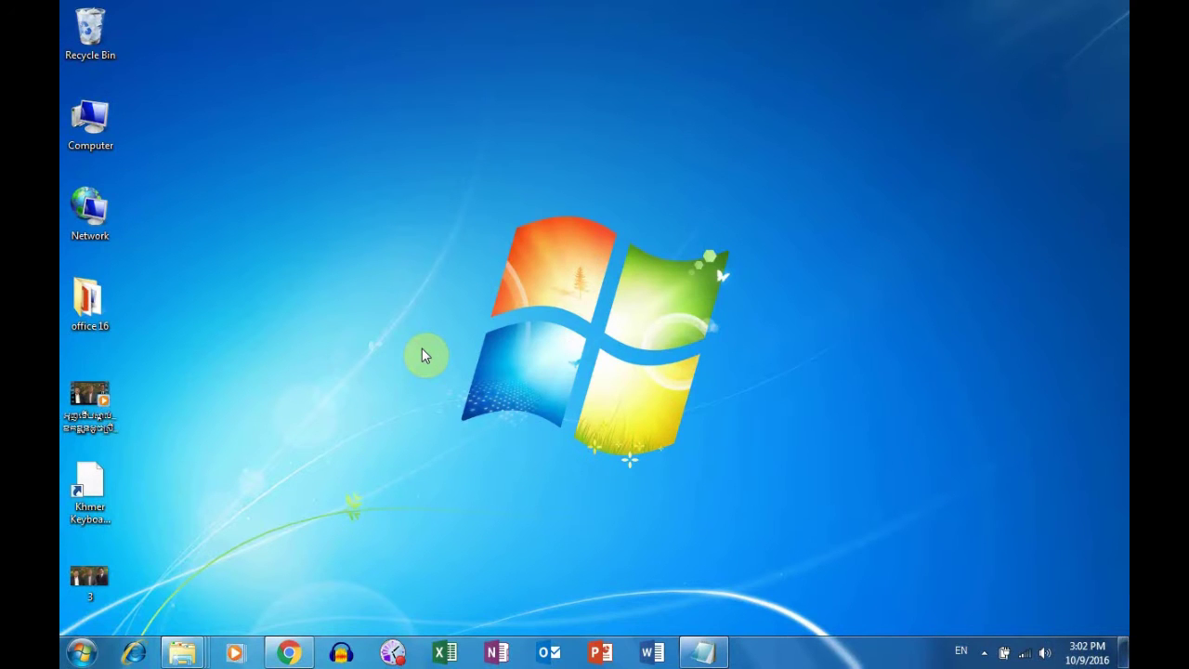
right_click(426, 268)
click(476, 316)
Restore and minimize the Notepad outline window twice
click(703, 653)
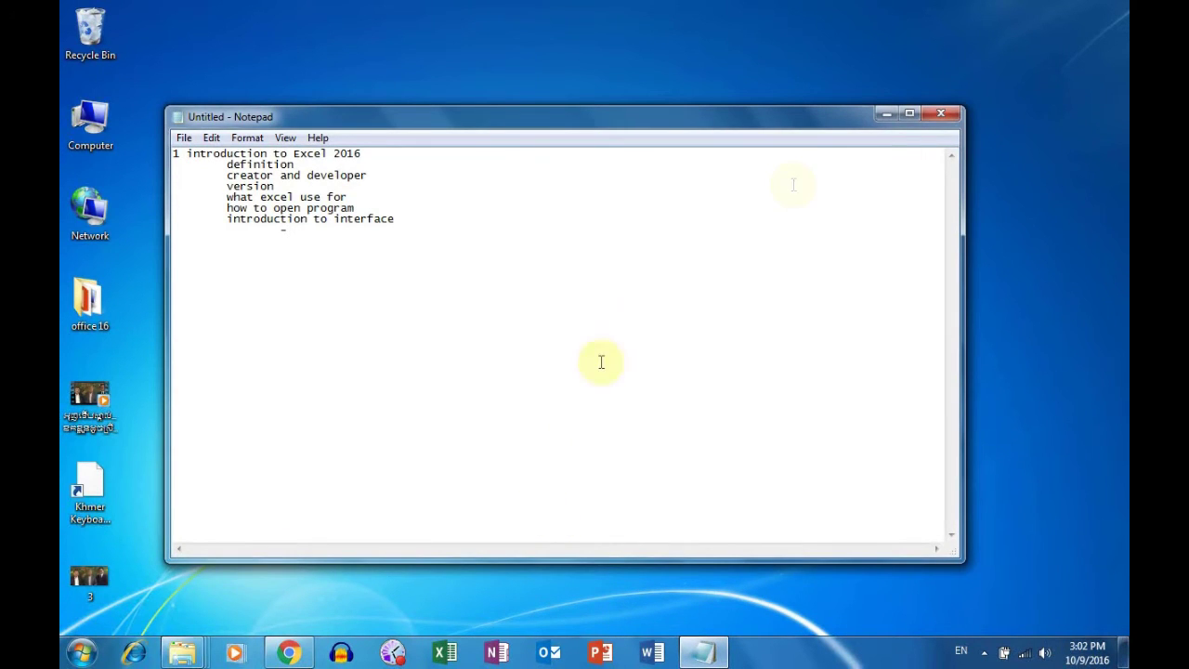
click(892, 115)
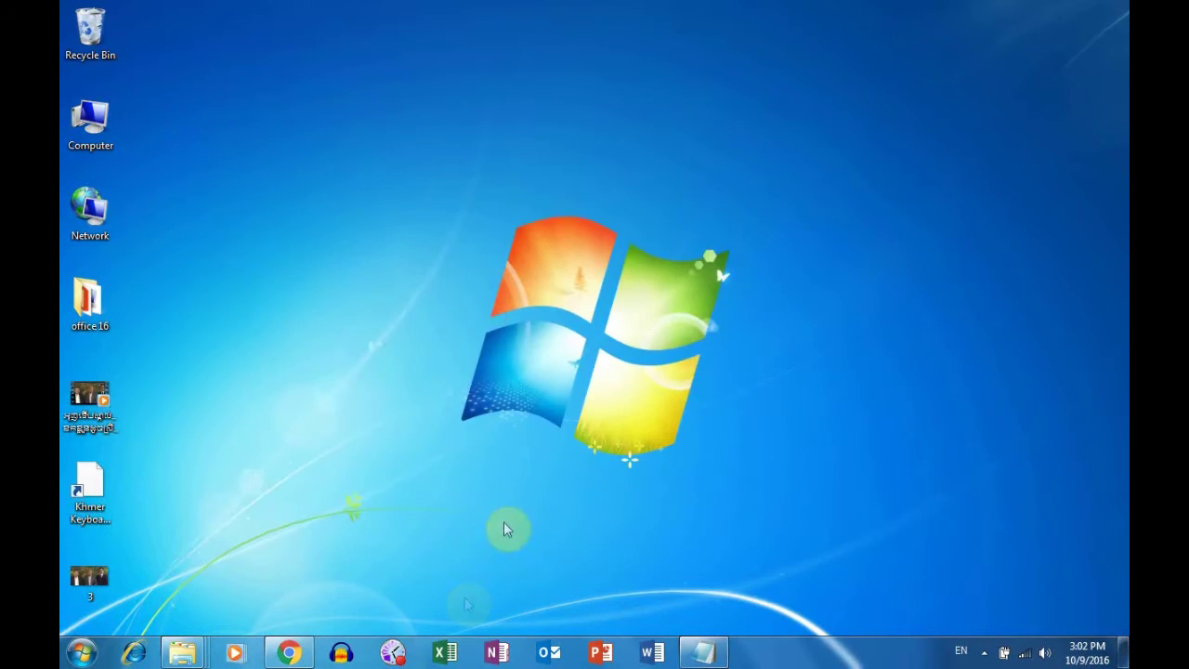
click(699, 652)
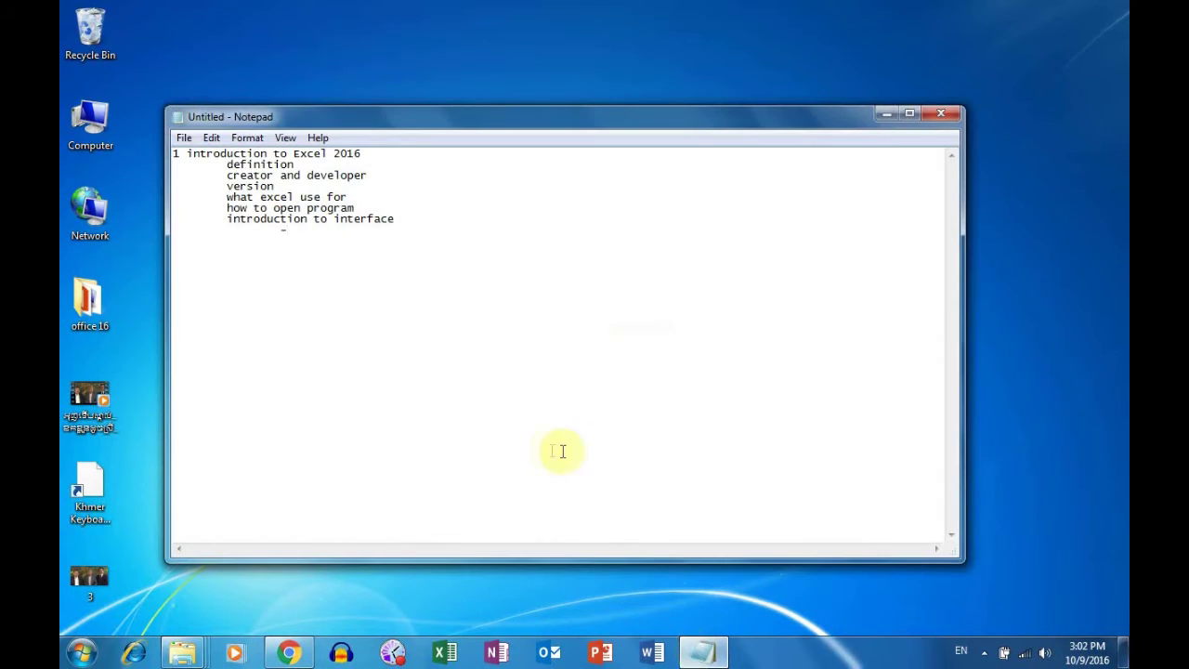
click(887, 114)
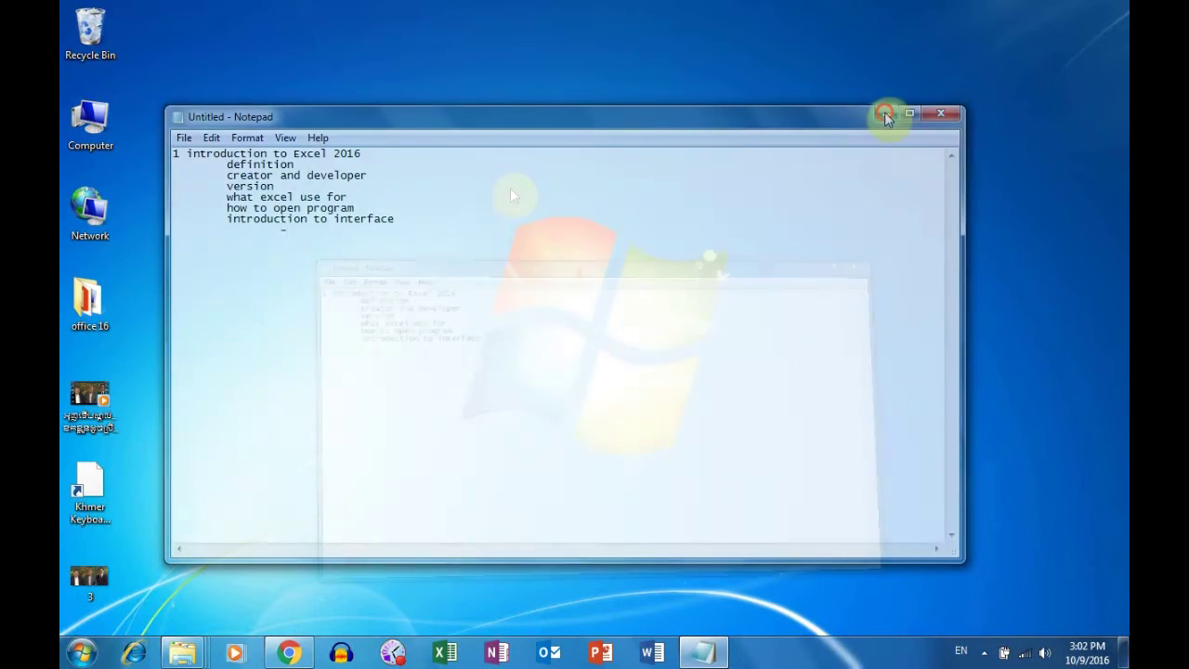
Refresh the desktop three more times and launch Excel 2016 from the taskbar
right_click(493, 177)
click(539, 224)
right_click(412, 215)
click(464, 255)
right_click(370, 206)
click(435, 255)
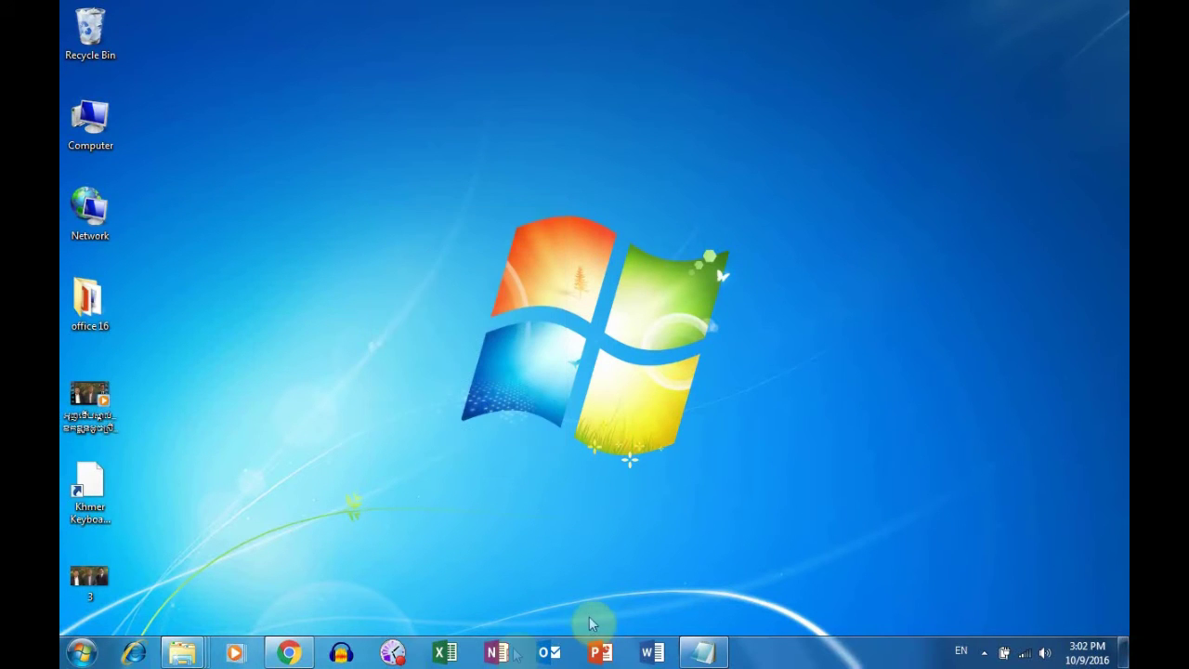
click(455, 654)
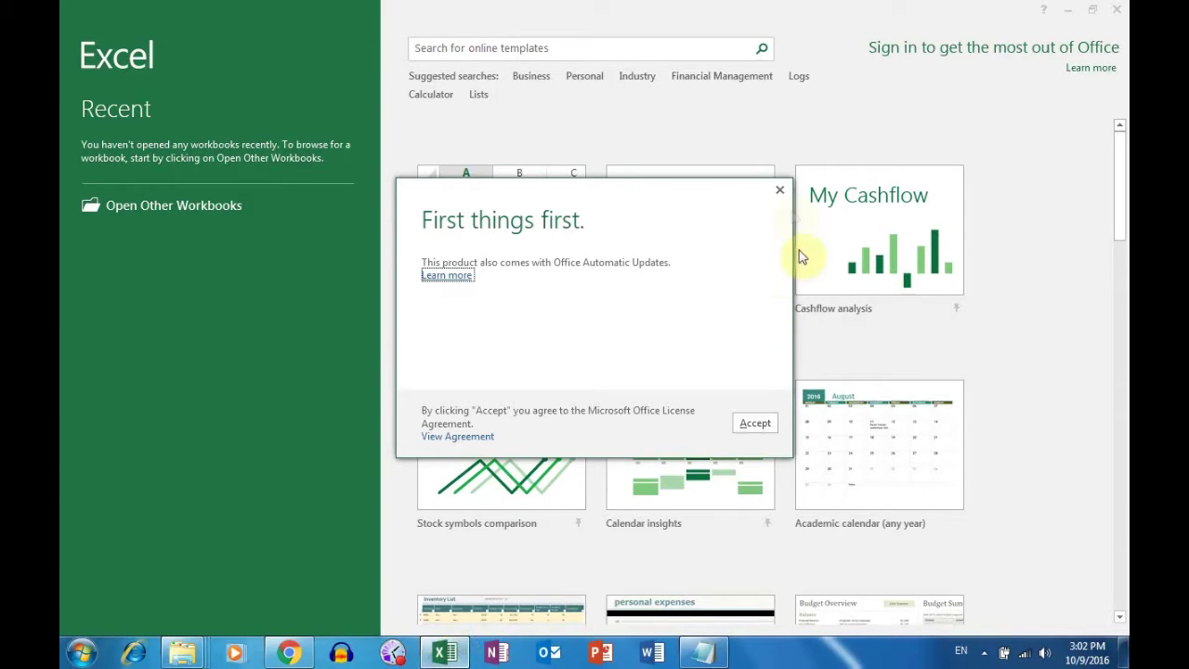
click(780, 192)
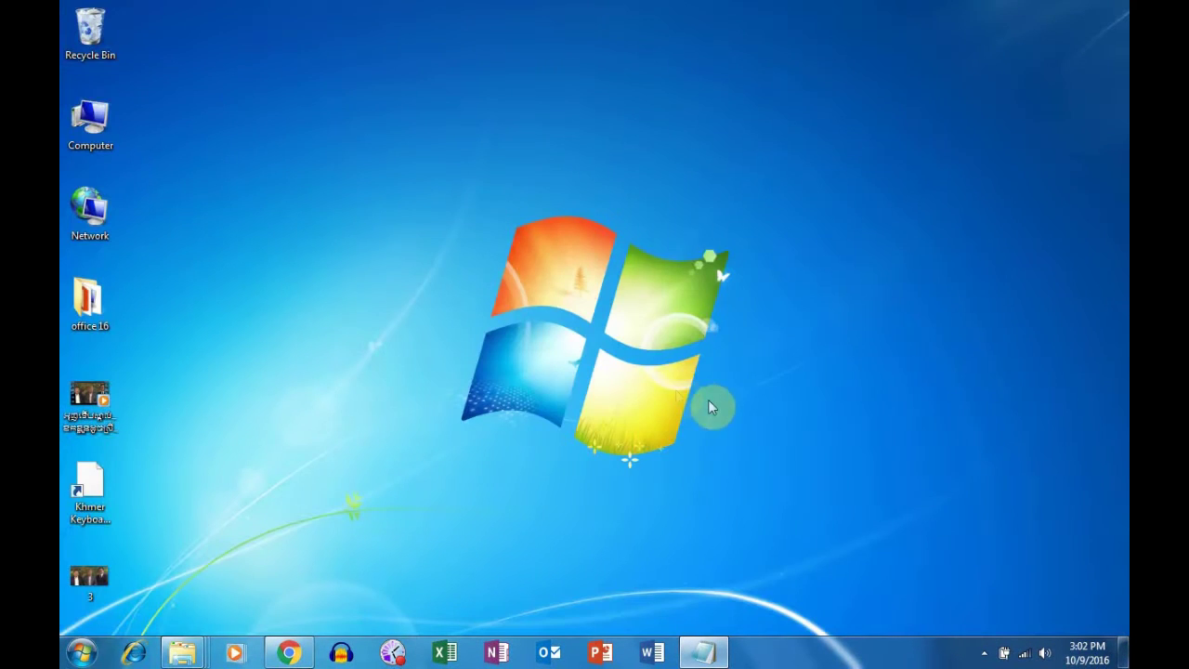
right_click(672, 367)
click(717, 146)
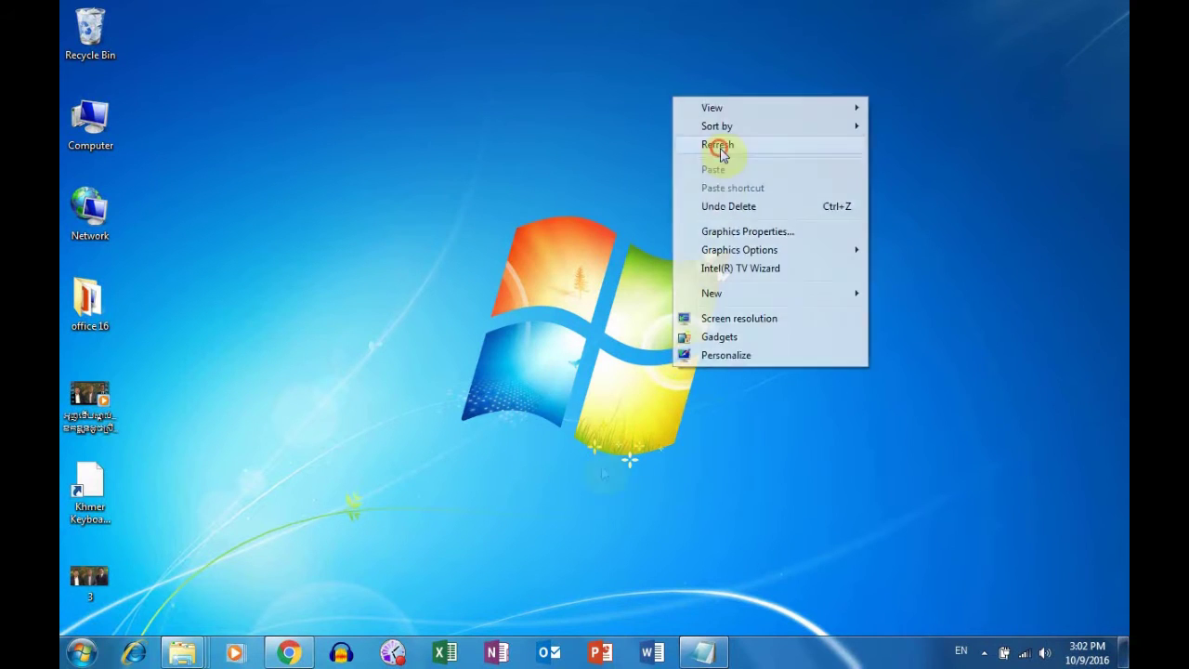
click(704, 652)
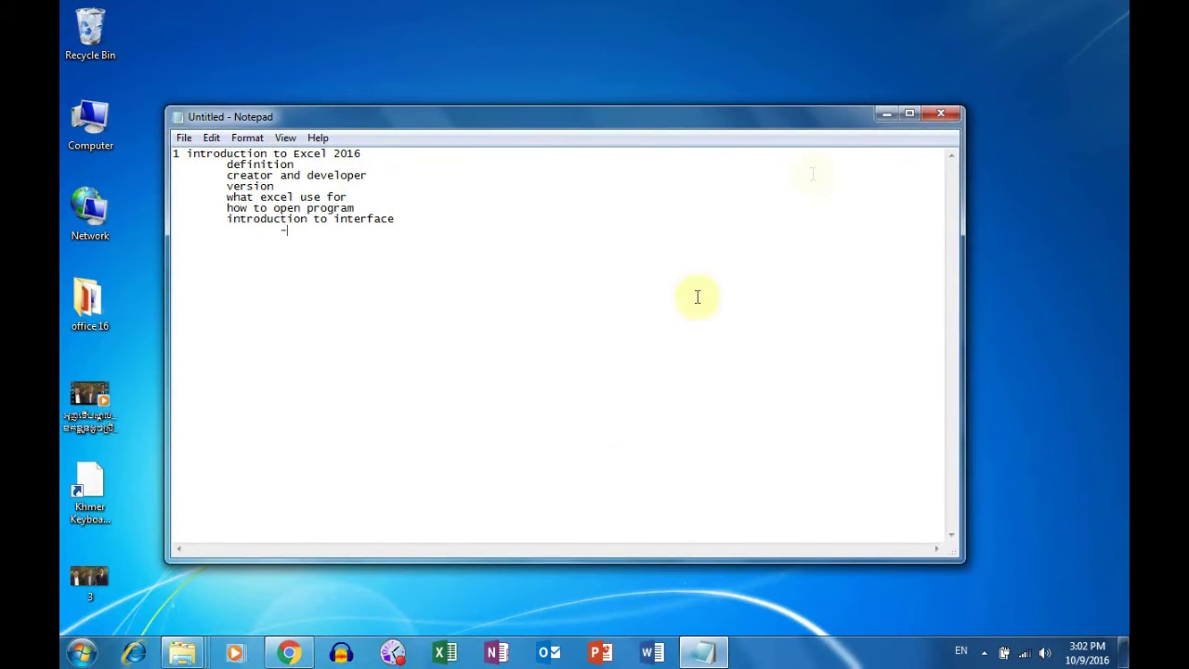
click(880, 115)
right_click(580, 115)
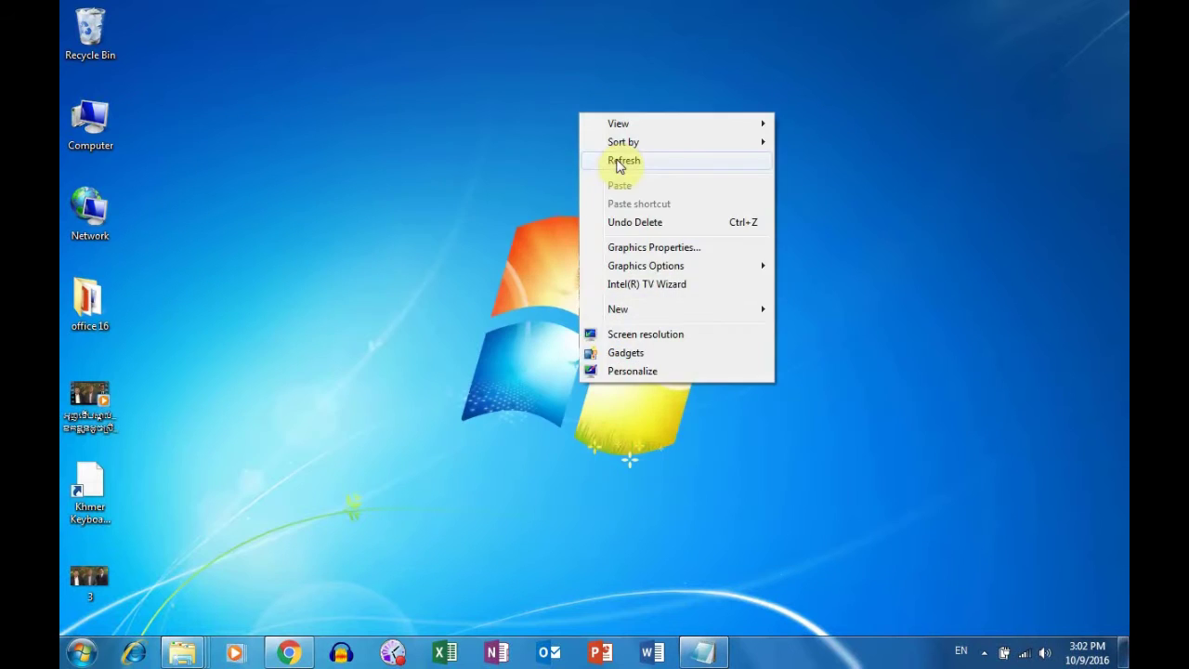
click(620, 164)
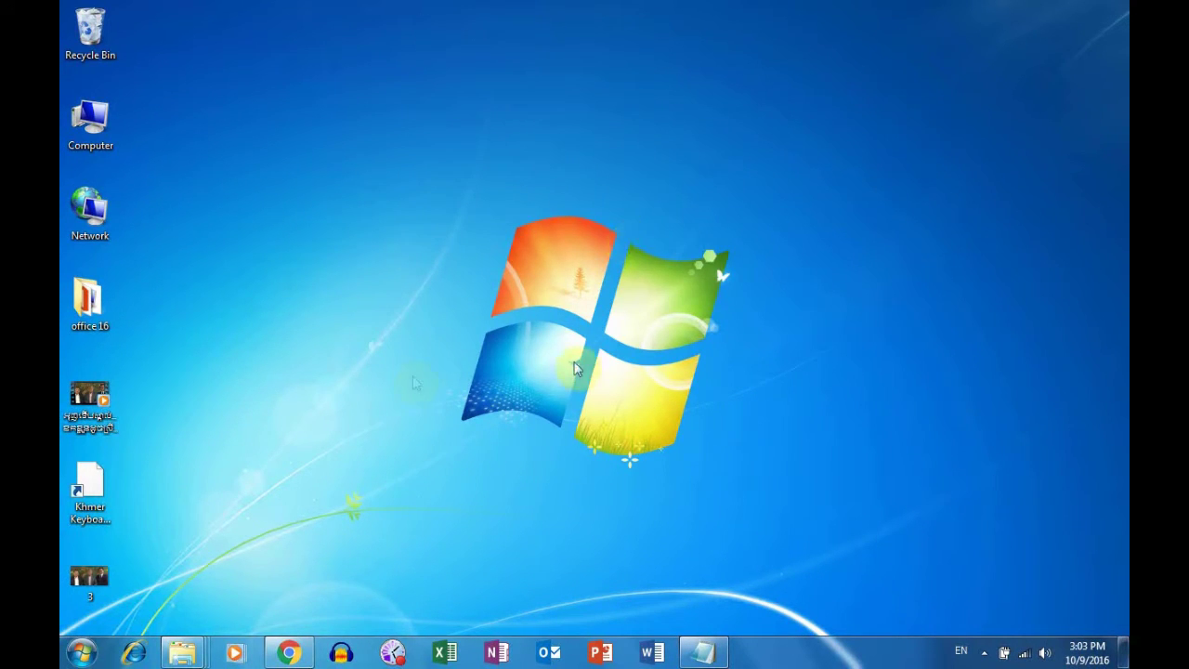
right_click(464, 502)
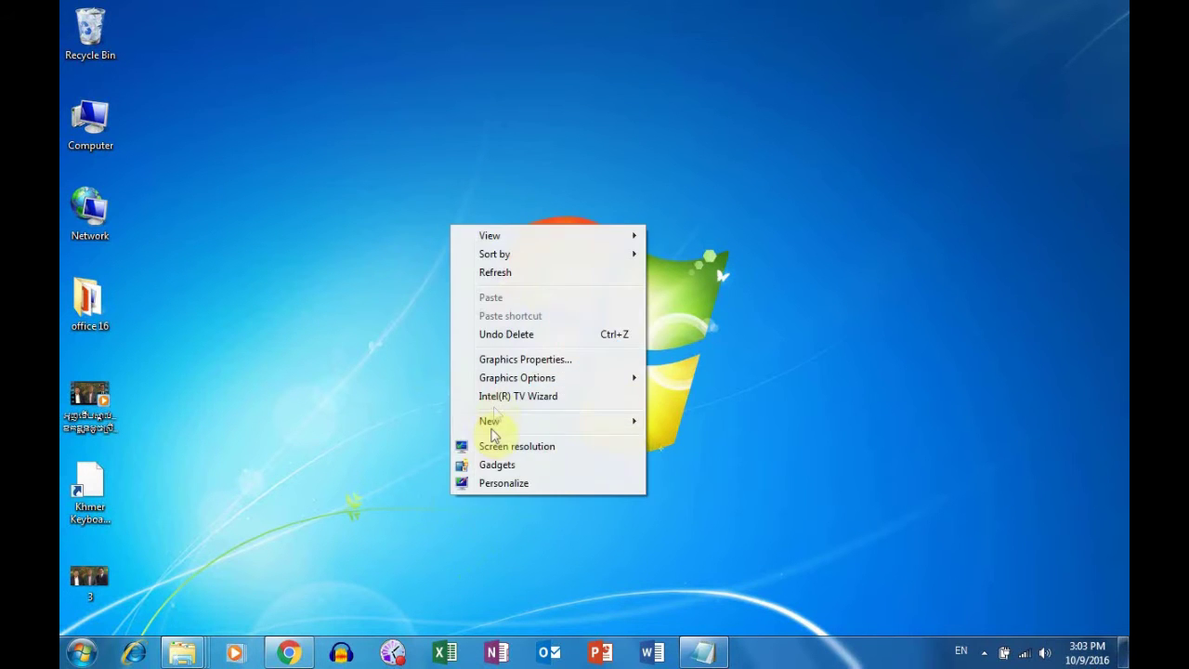
click(534, 284)
right_click(364, 314)
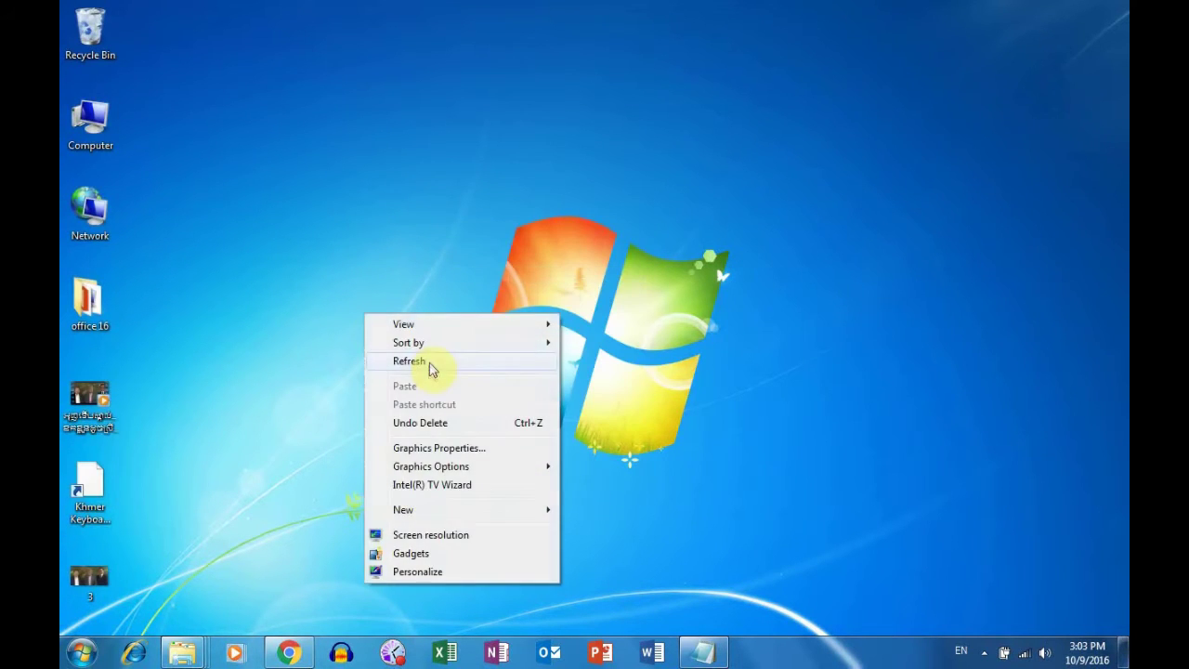
click(437, 370)
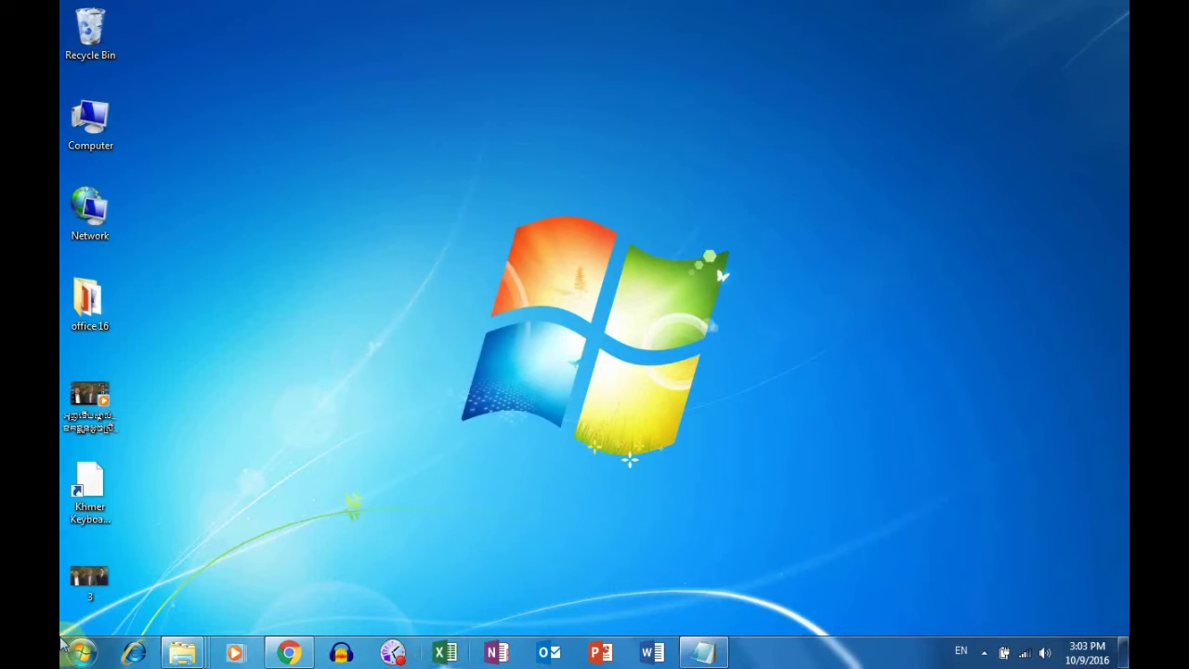
right_click(249, 383)
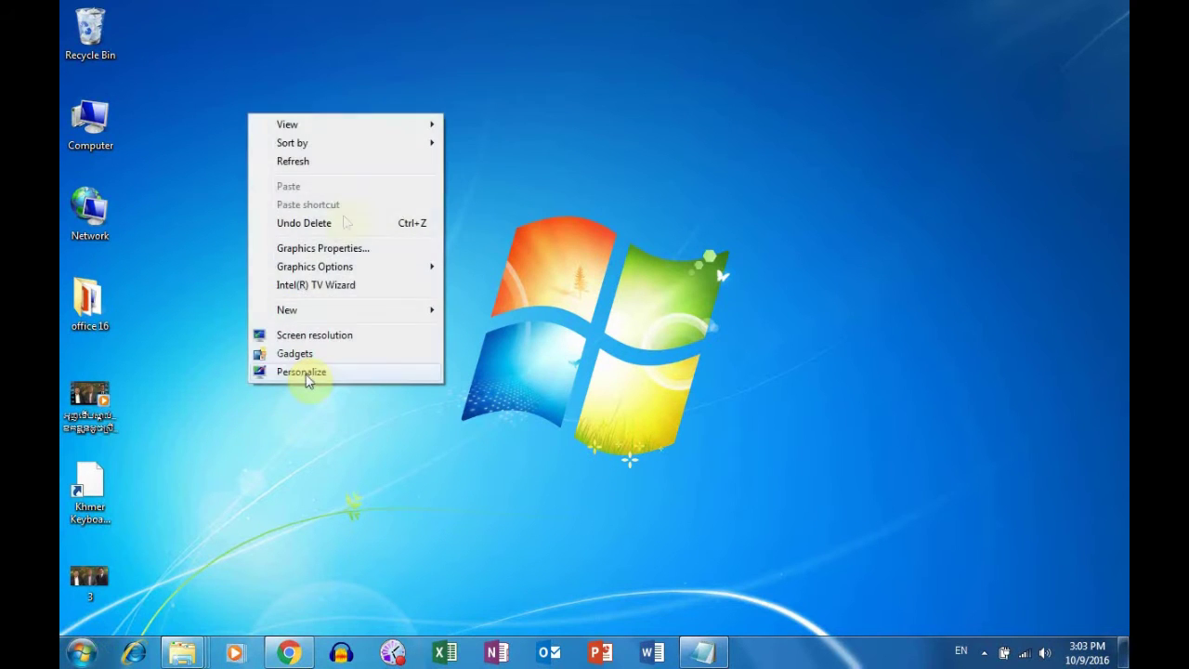
key(Return)
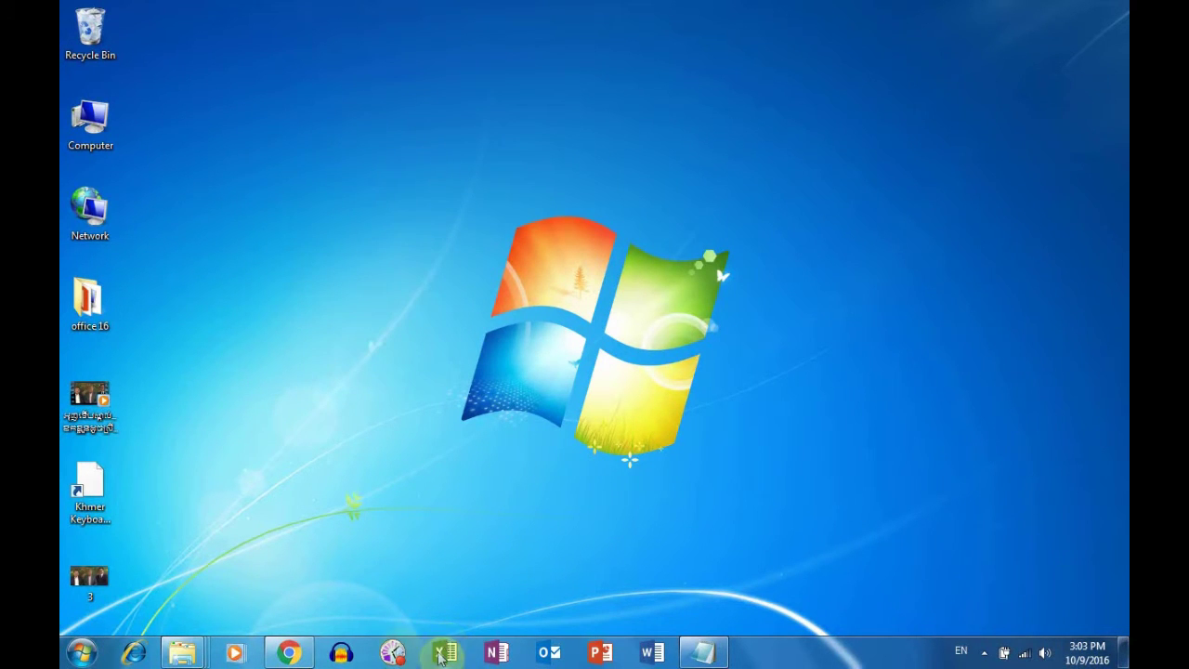
click(81, 653)
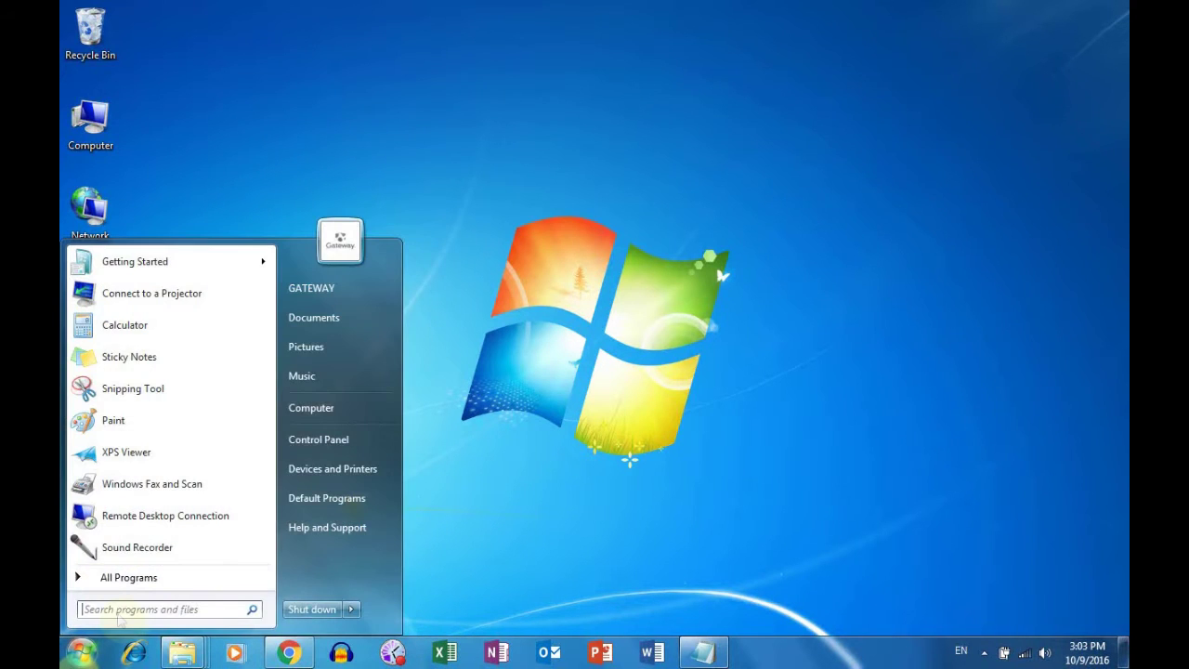
click(184, 586)
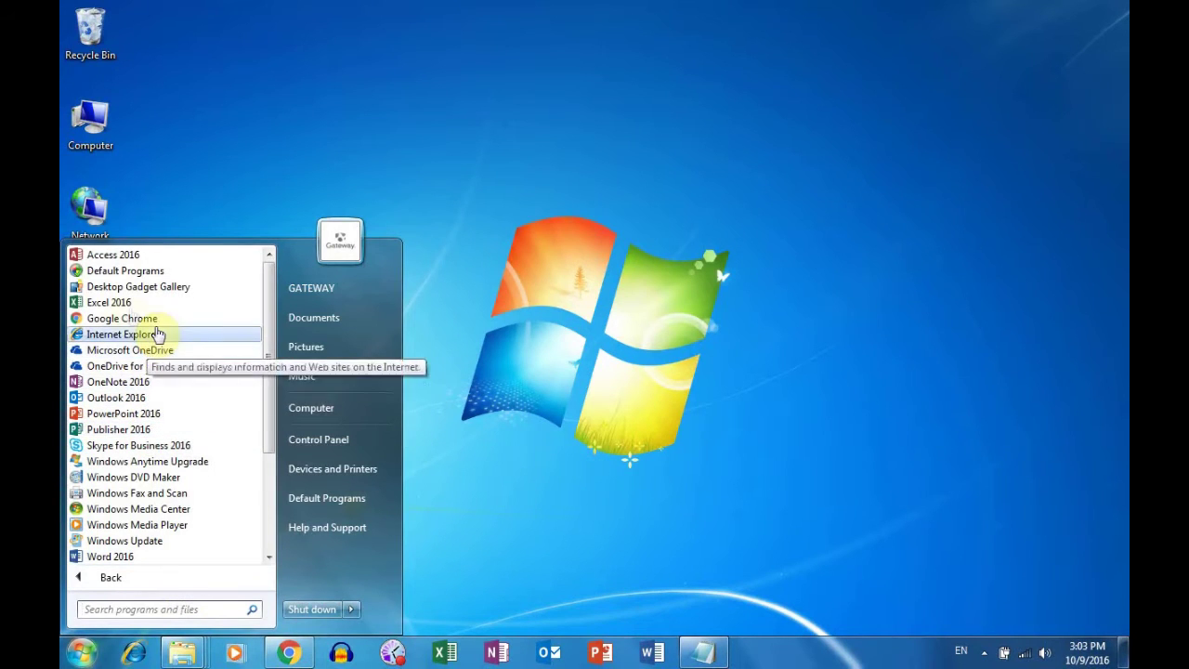
click(105, 304)
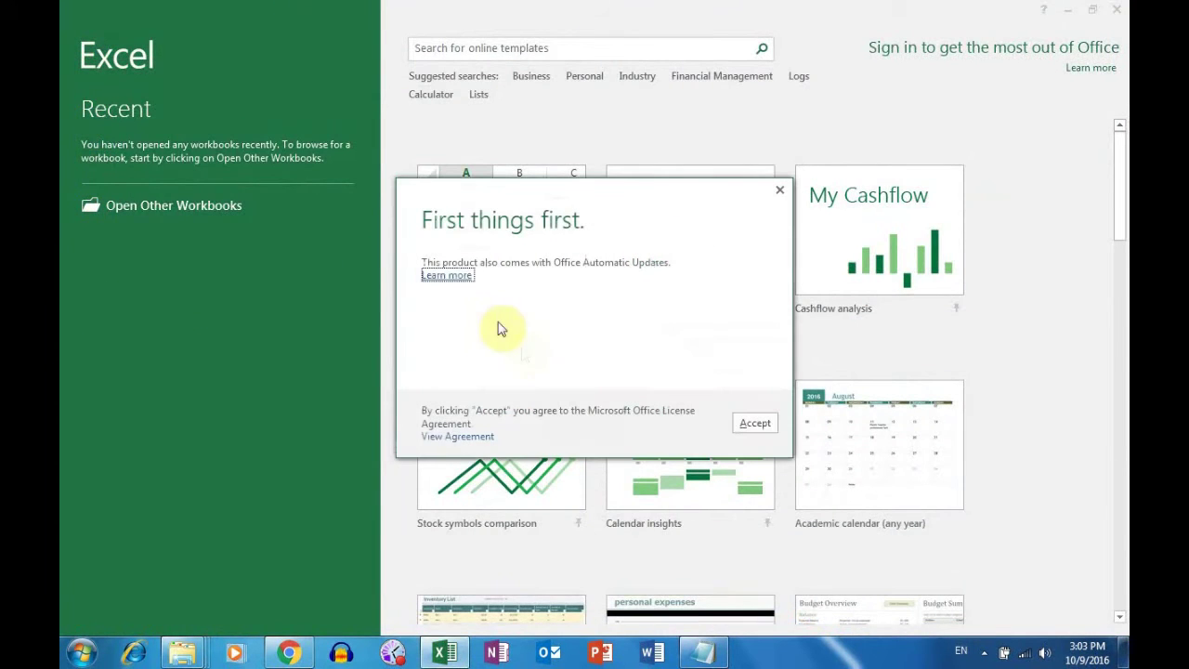
click(748, 423)
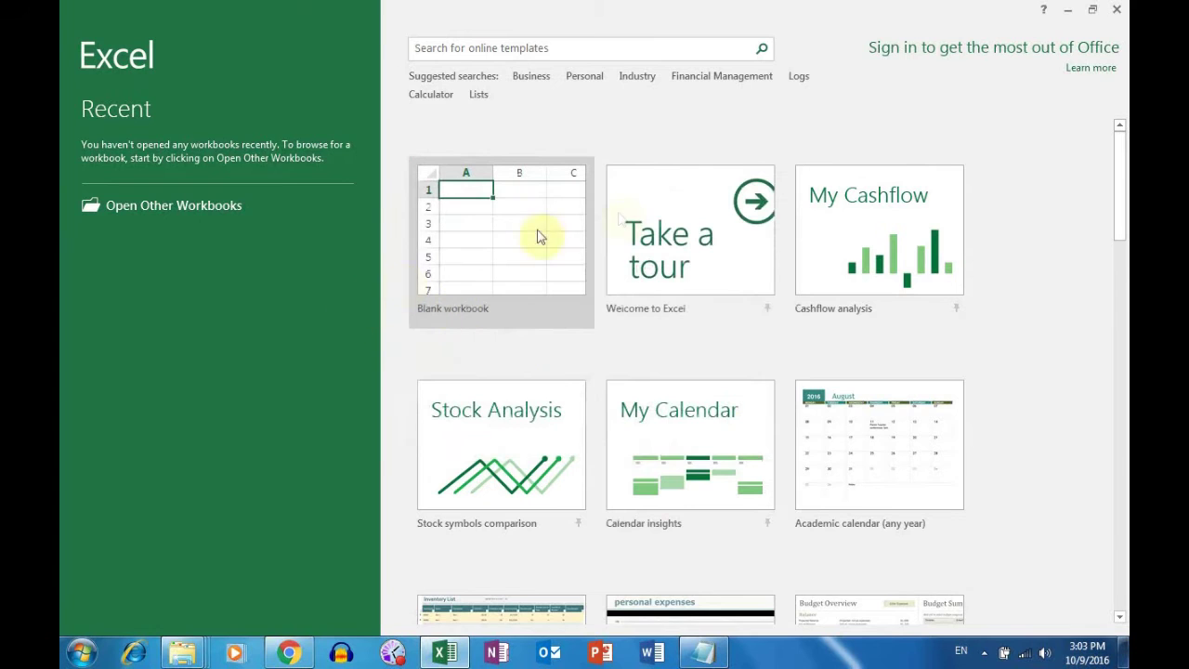
click(1071, 11)
right_click(665, 109)
click(705, 153)
click(81, 652)
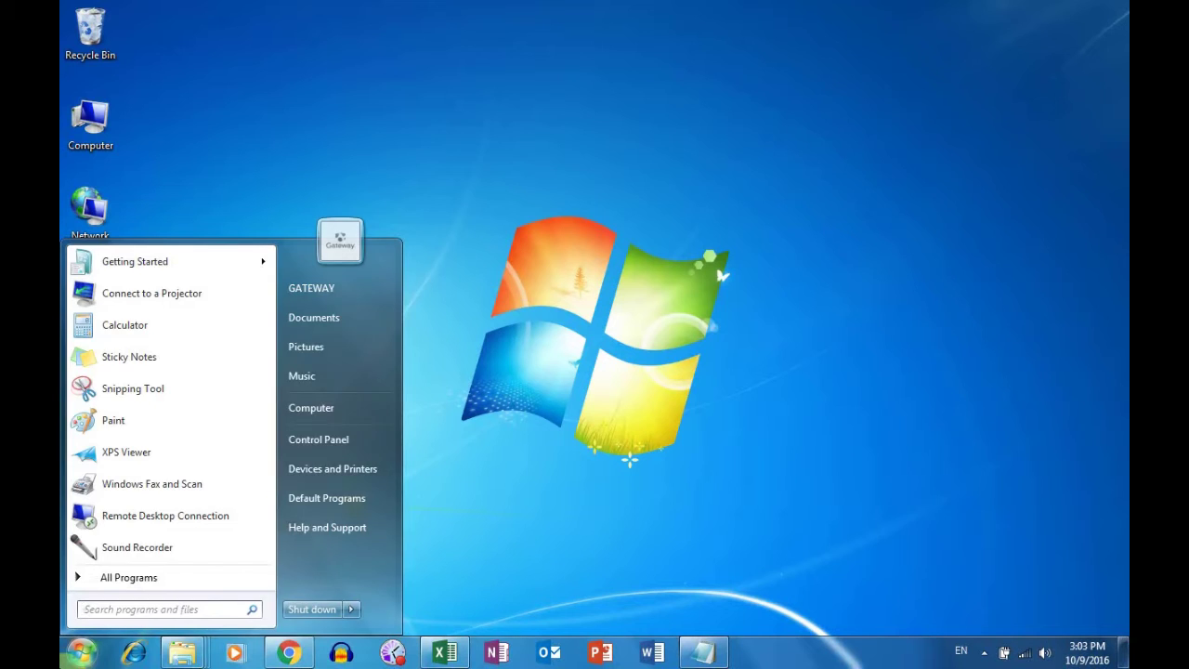
text(exc)
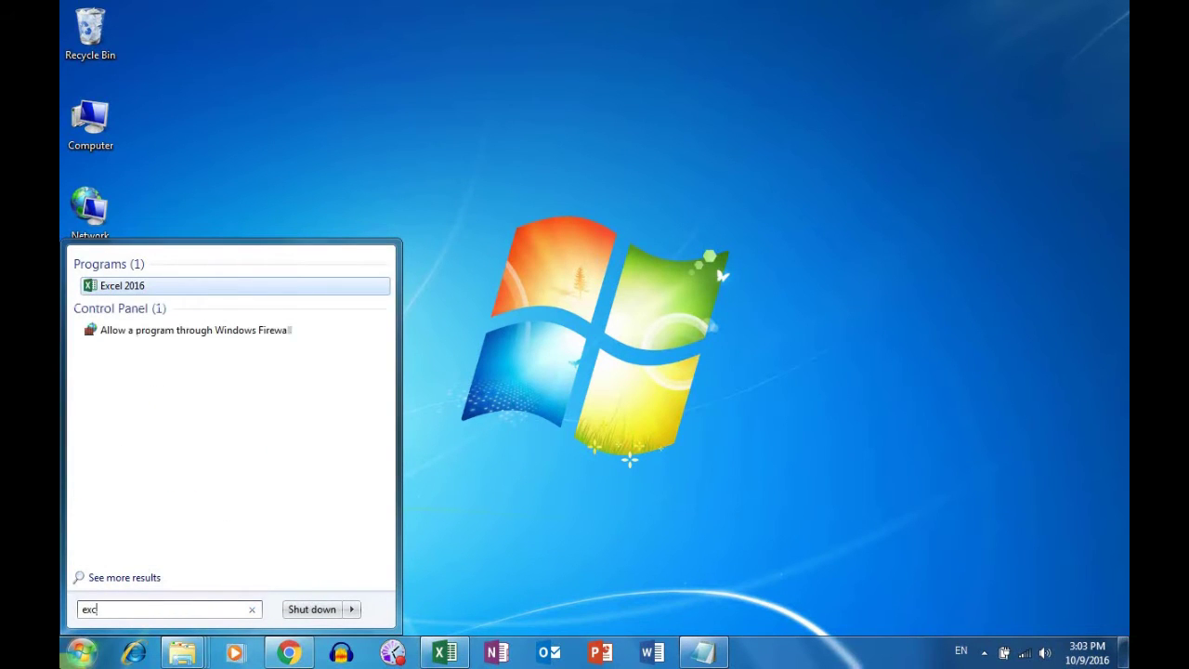
text(el)
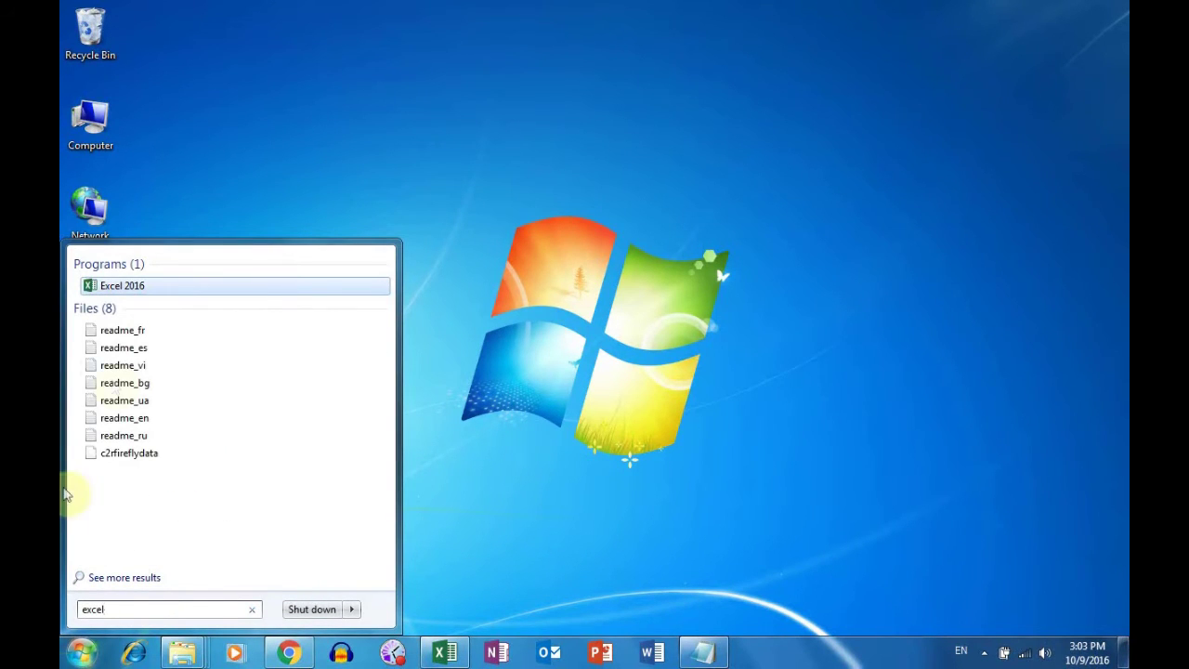
click(137, 290)
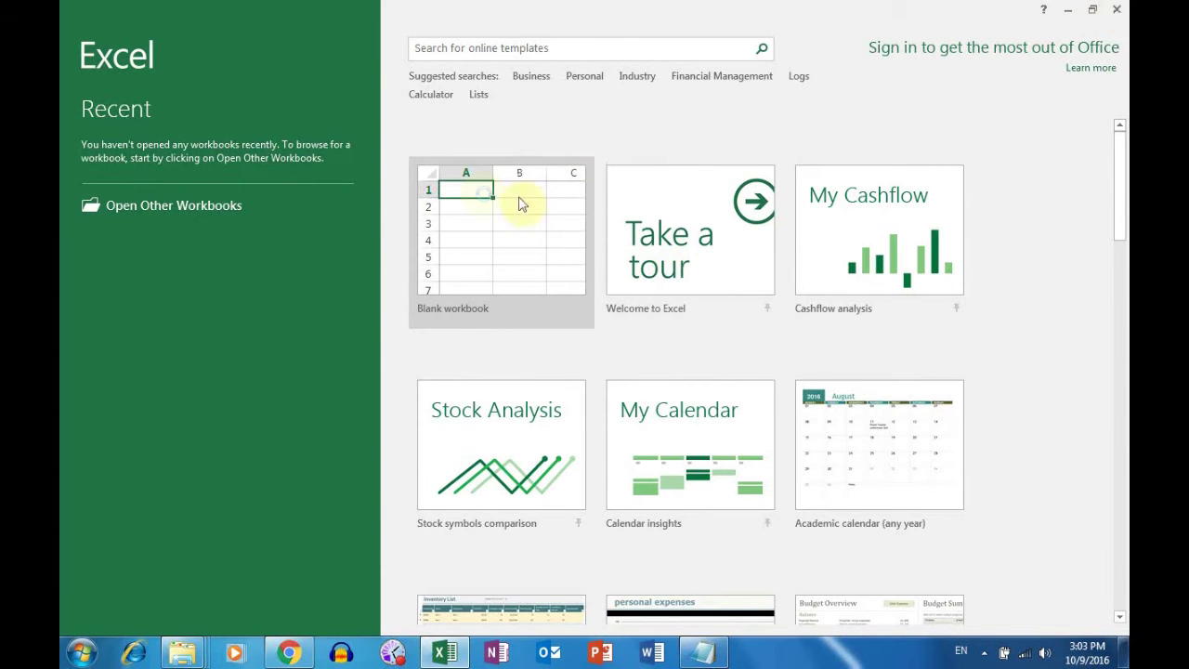
click(520, 202)
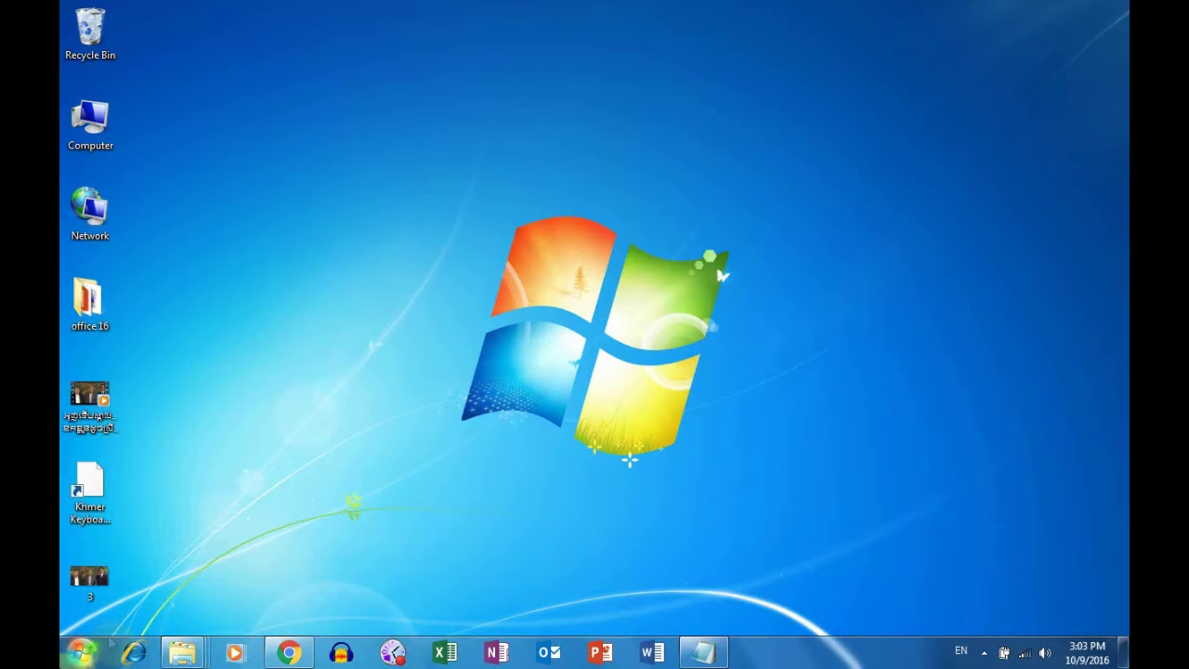
click(82, 658)
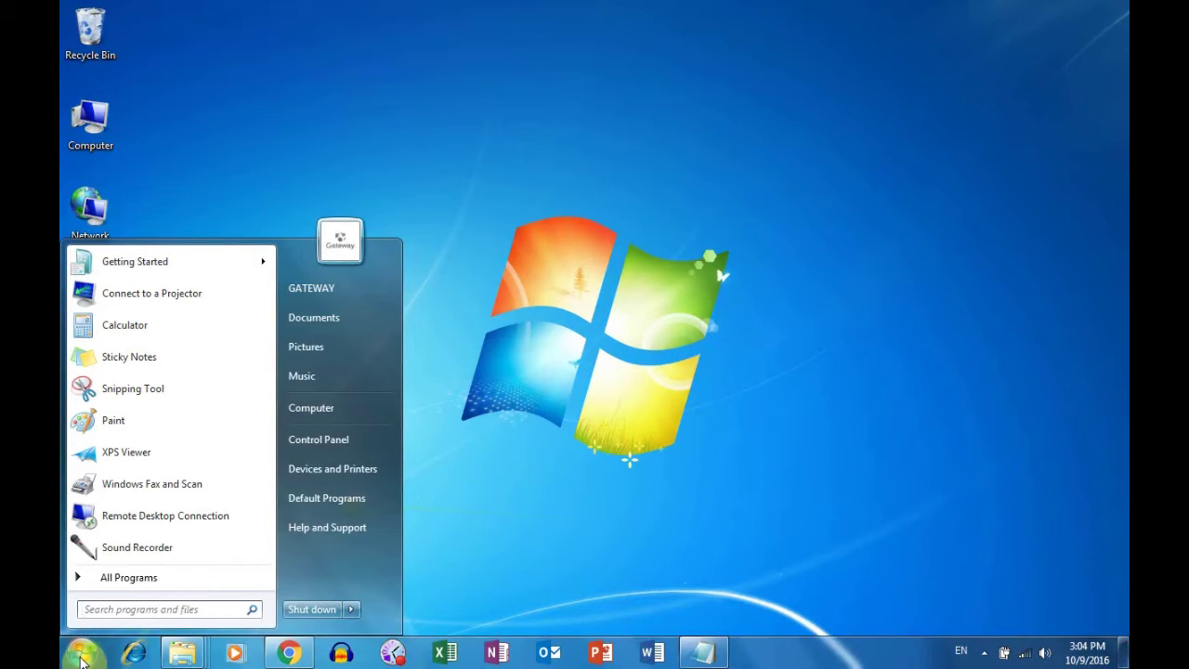
Launch Excel by entering 'excel' in the Win+R Run box
key(super+r)
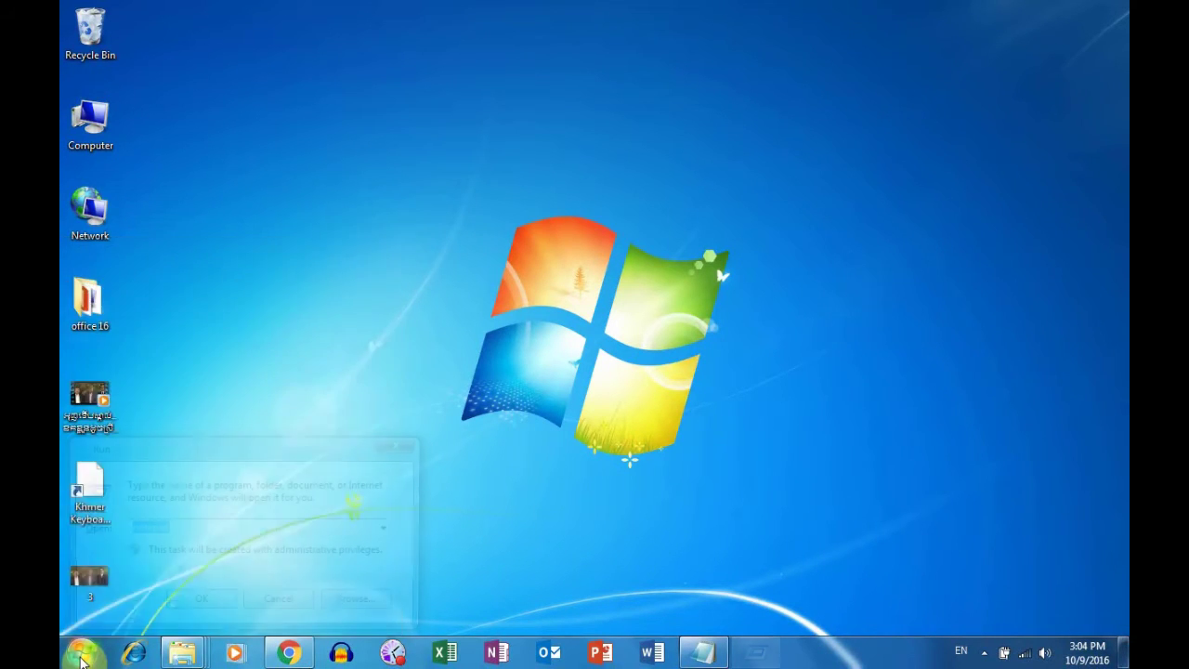
text(excel)
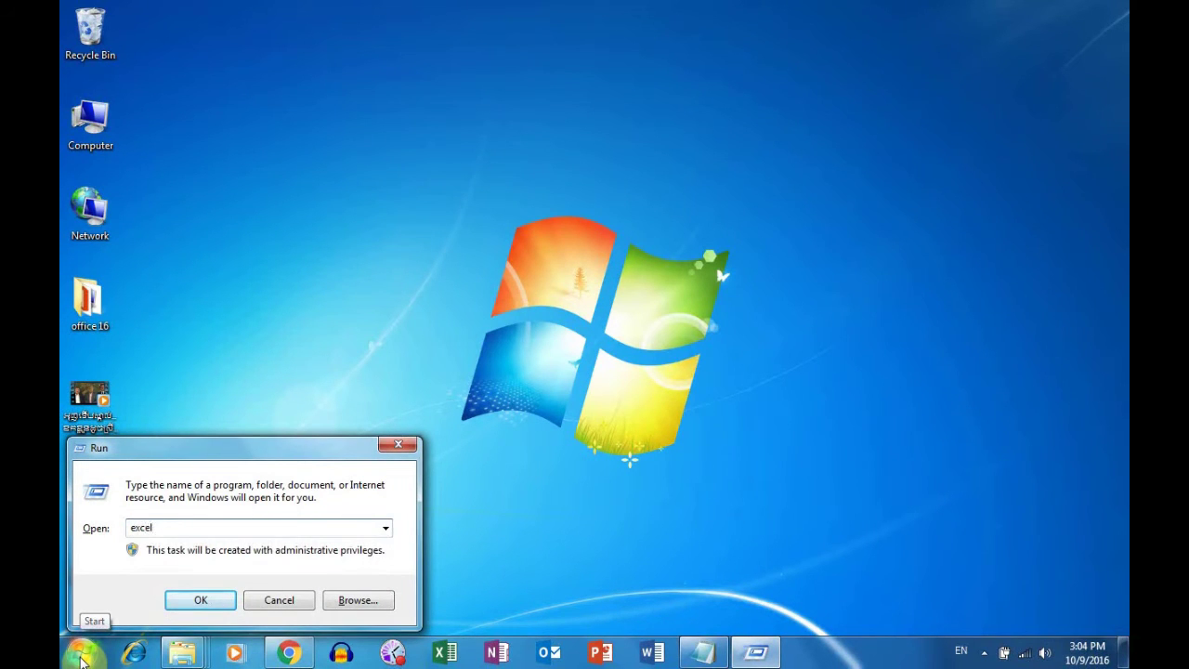
key(Return)
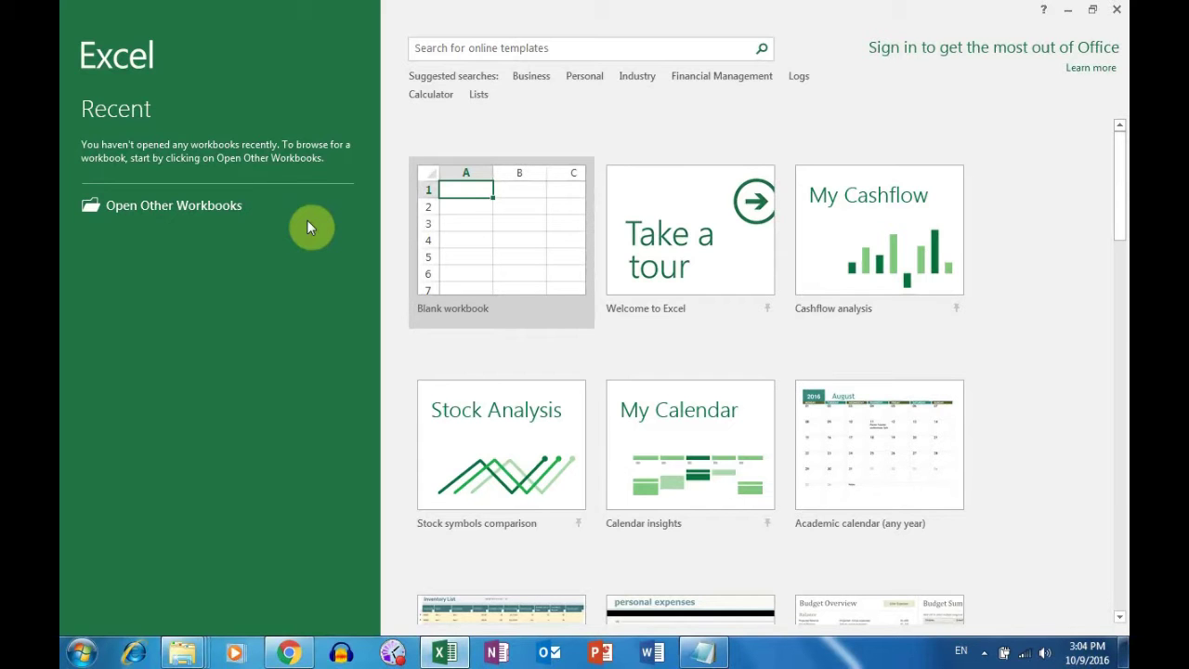
scroll(696, 199, down, 3)
scroll(695, 199, down, 3)
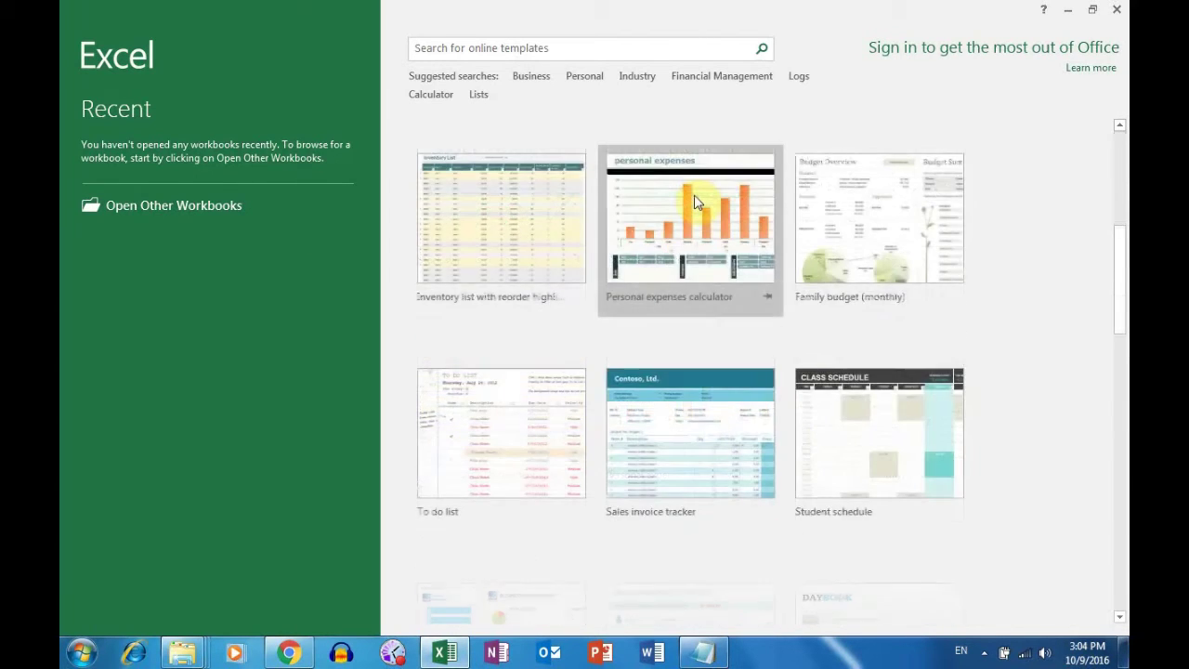
scroll(696, 200, up, 3)
scroll(696, 186, up, 1)
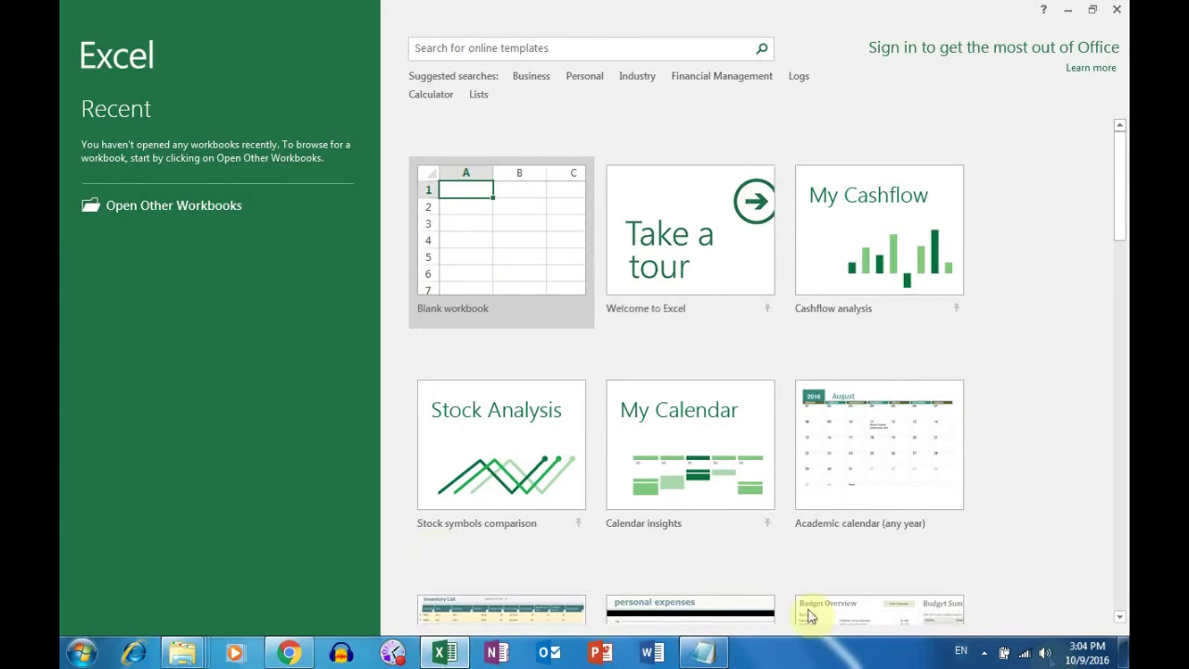
click(985, 655)
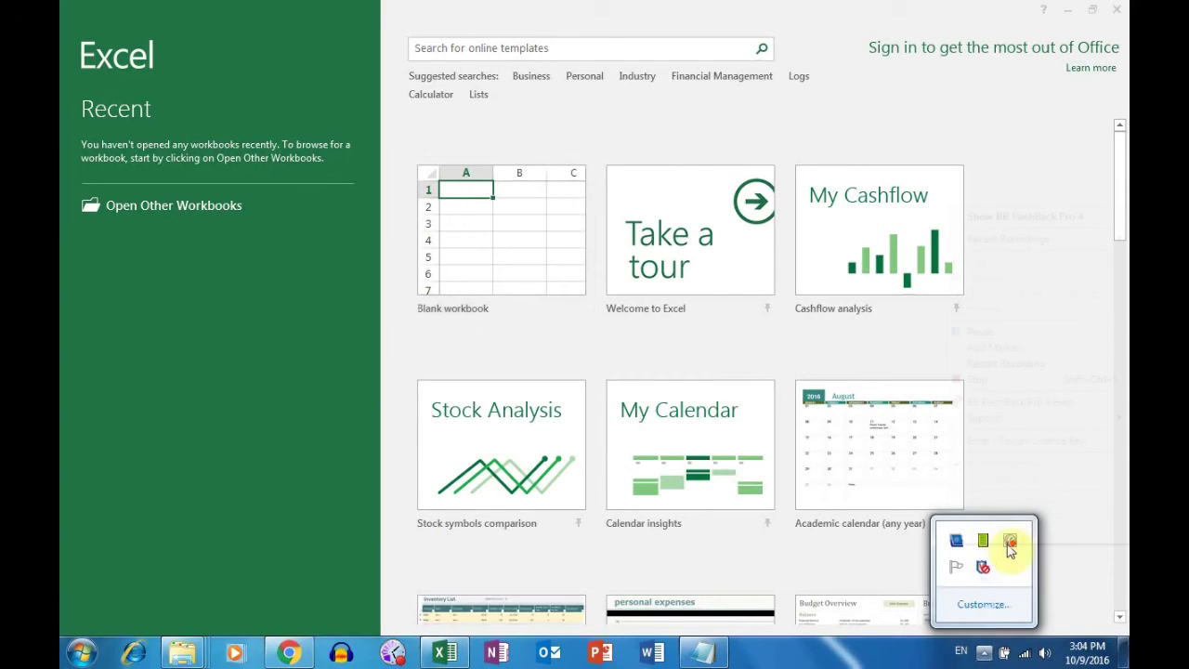
right_click(1008, 539)
click(998, 334)
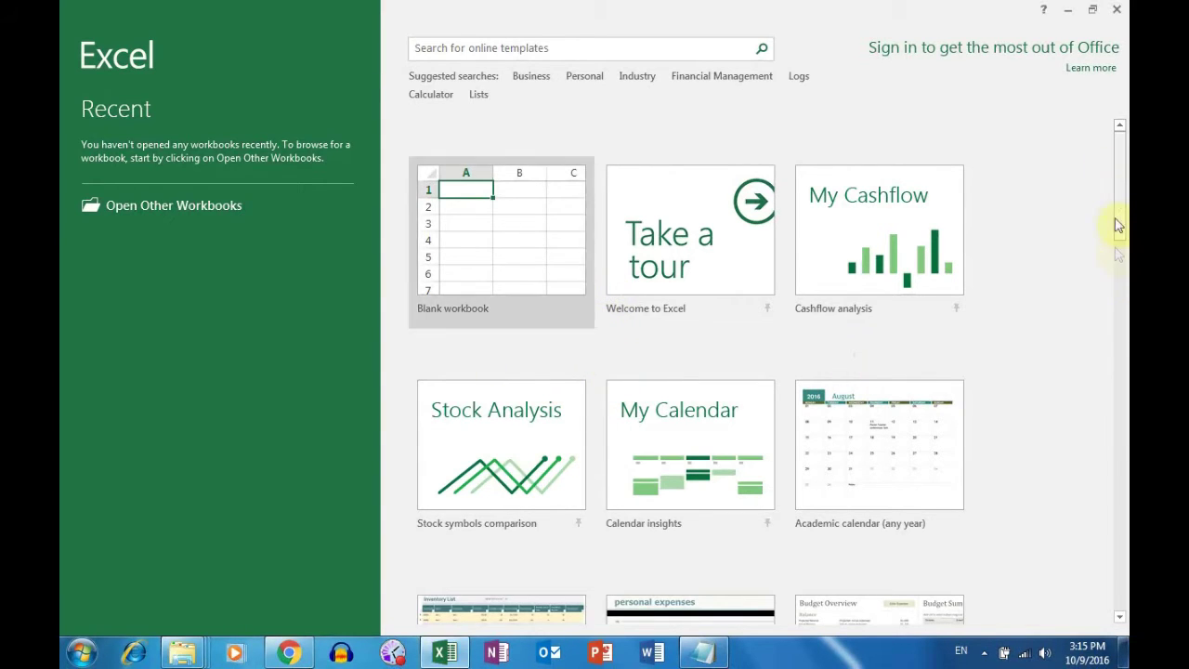
mouse_move(1120, 223)
mouse_down()
mouse_move(1122, 286)
mouse_move(1124, 170)
mouse_up()
drag(1124, 170, 1124, 102)
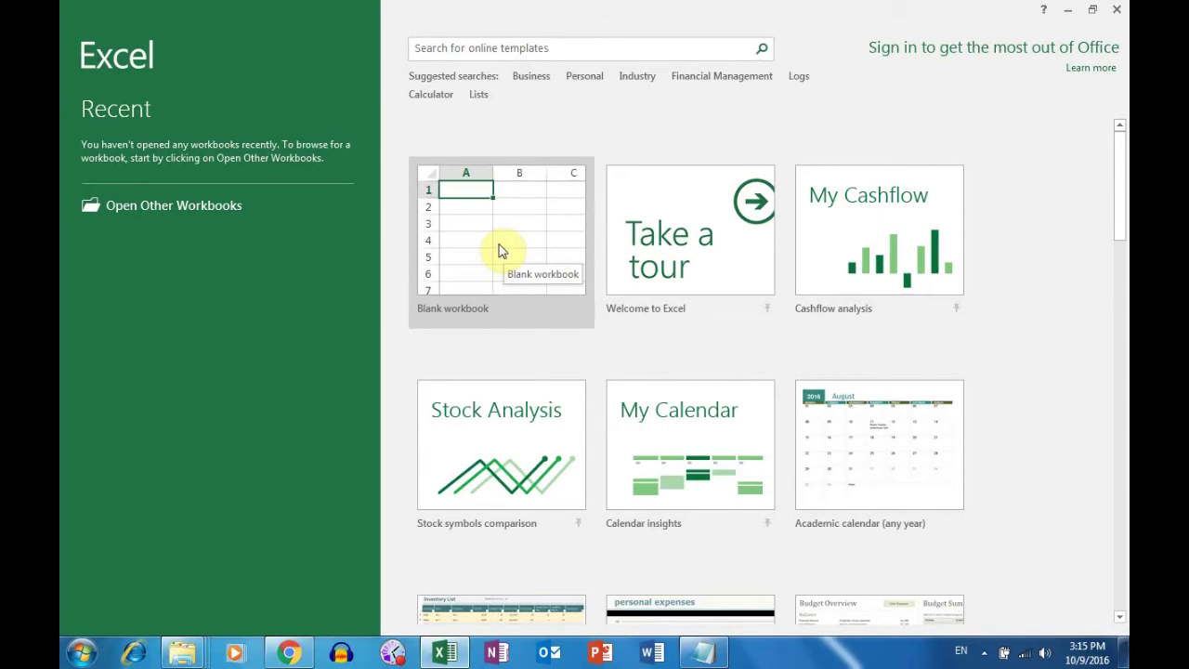
Open a Blank workbook and select cells E2 and C7, briefly checking the hidden tray icons
click(467, 268)
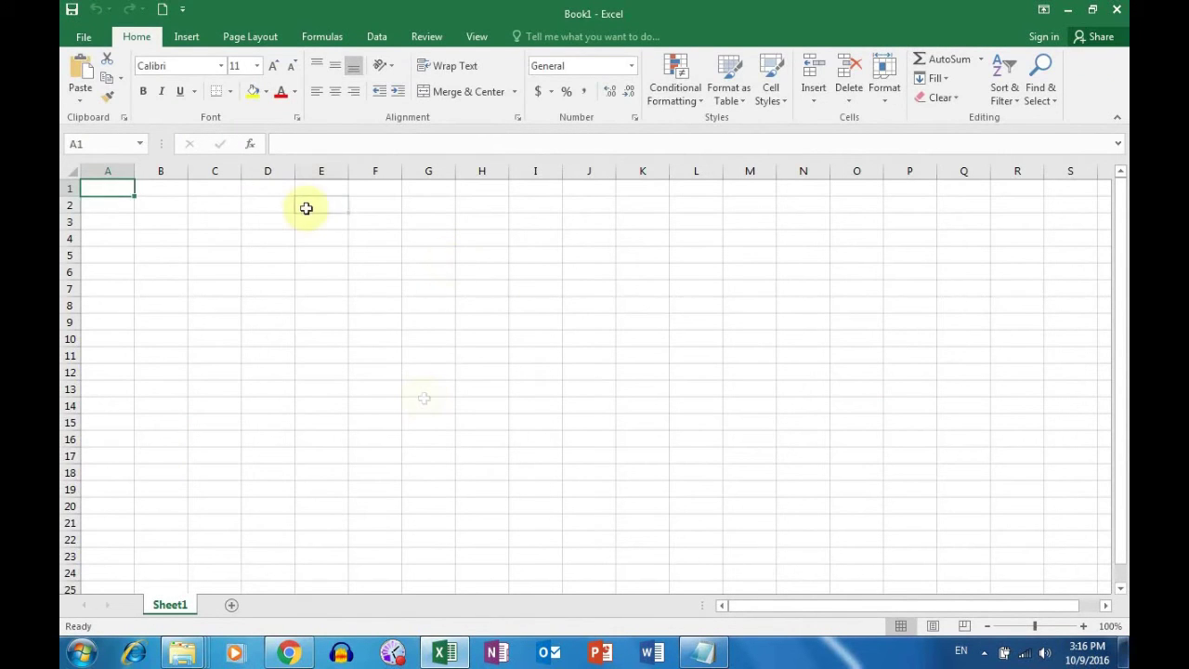
click(307, 207)
scroll(425, 396, down, 4)
scroll(424, 397, down, 6)
scroll(427, 396, up, 3)
scroll(428, 397, up, 4)
scroll(428, 396, up, 3)
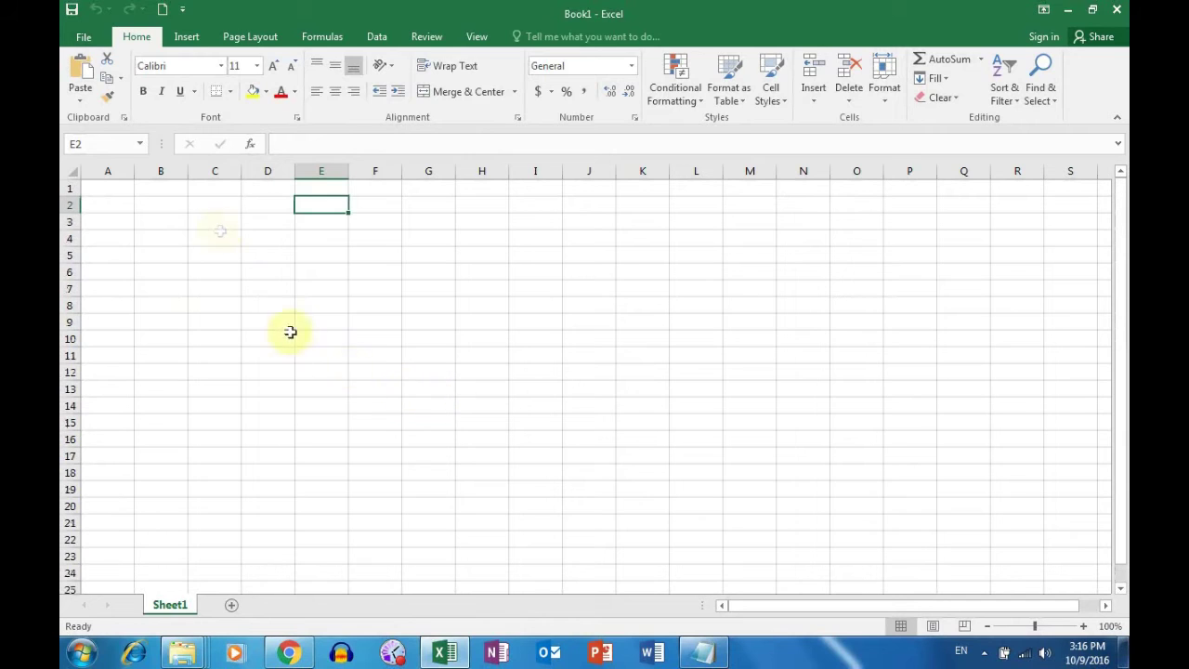
click(197, 288)
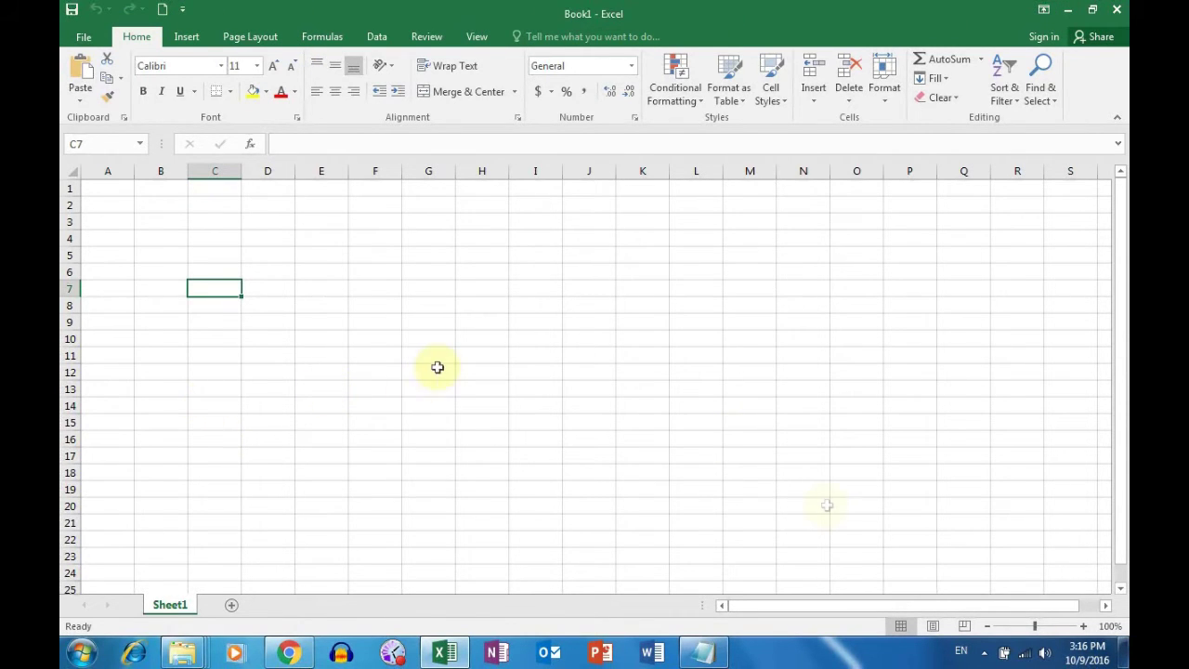
click(984, 652)
click(498, 351)
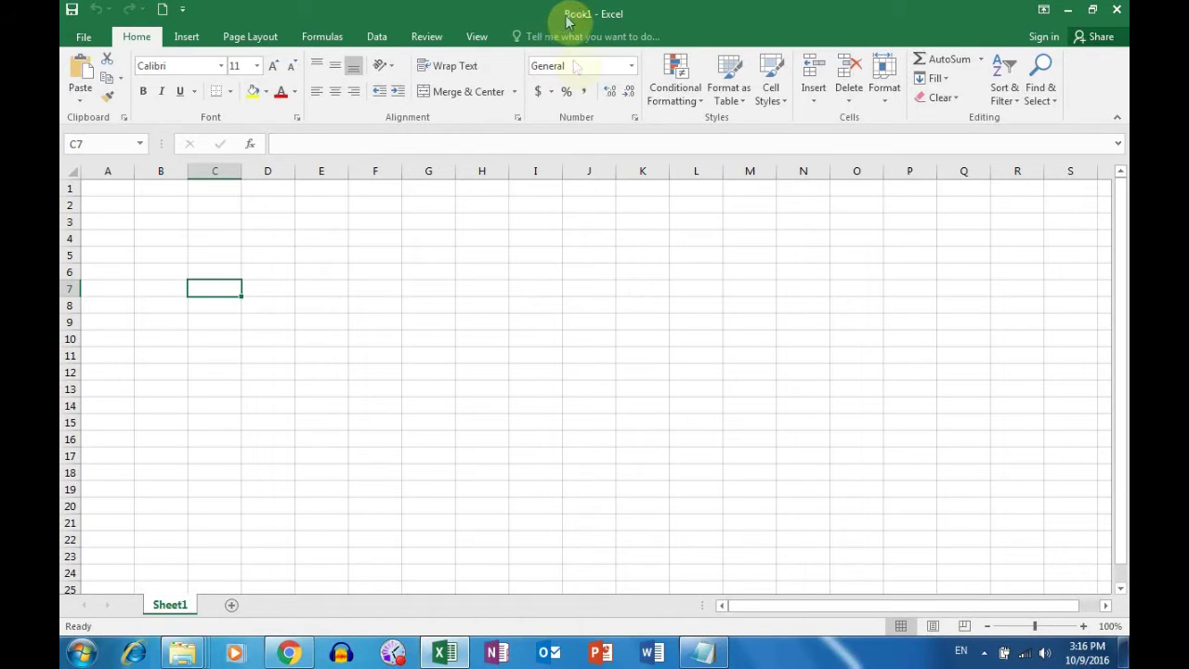
click(702, 656)
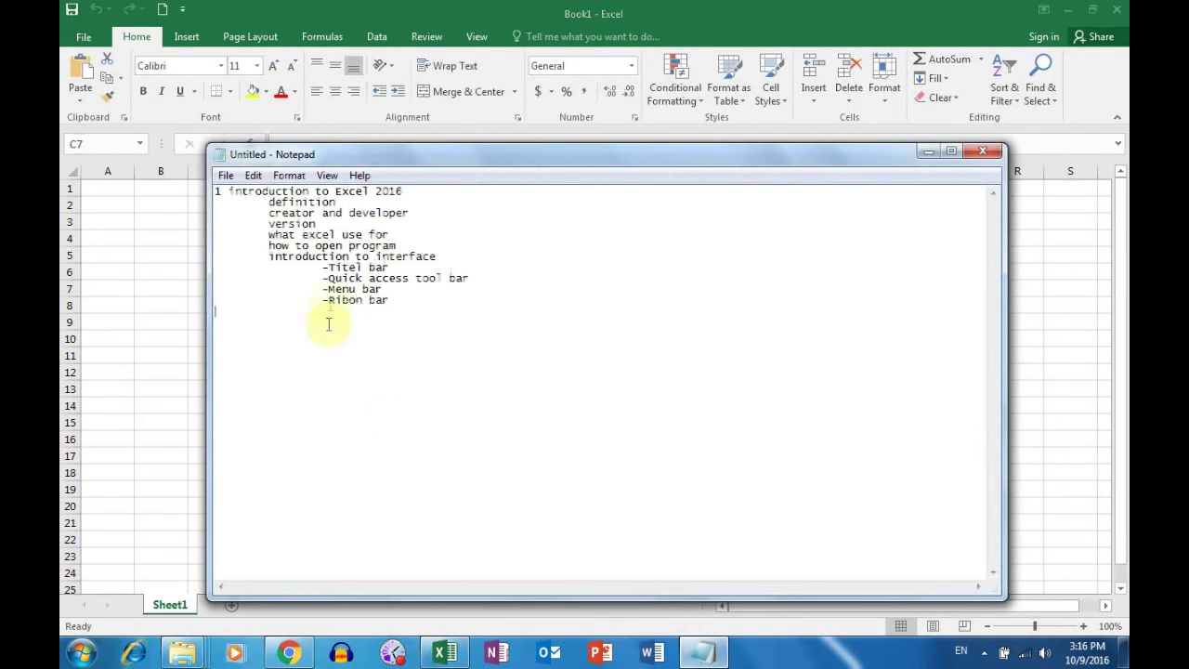
drag(322, 257, 402, 269)
drag(314, 268, 387, 268)
click(513, 28)
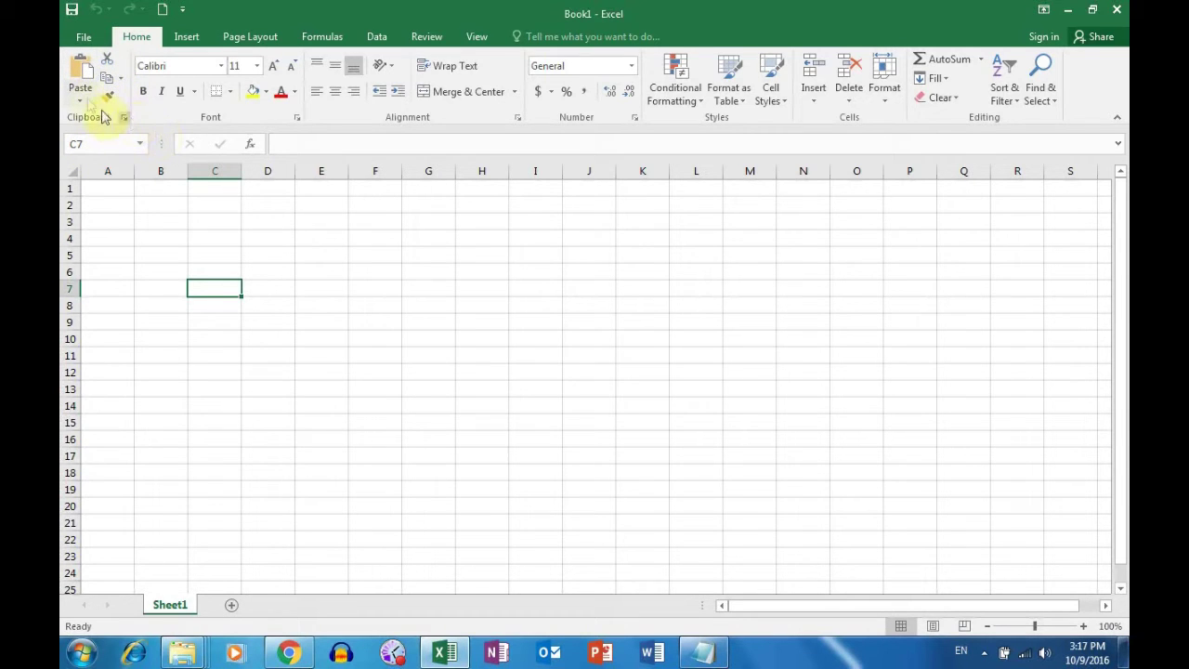
Copy cell C7's formatting with Format Painter and apply it to cell D4
click(81, 102)
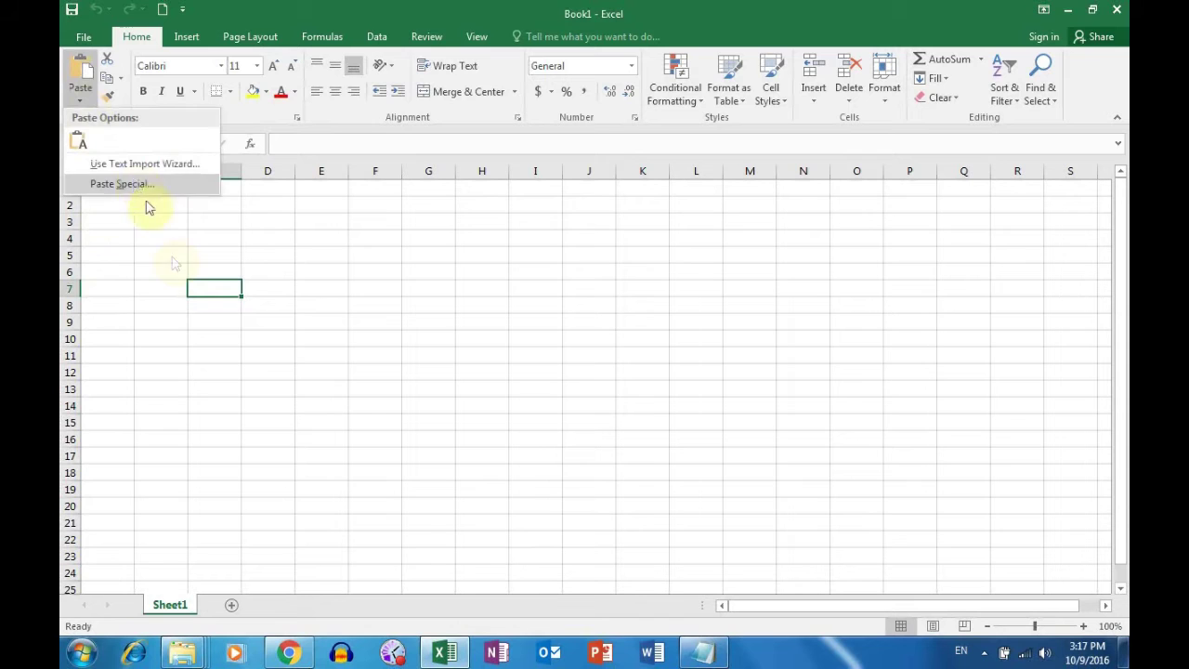
click(209, 269)
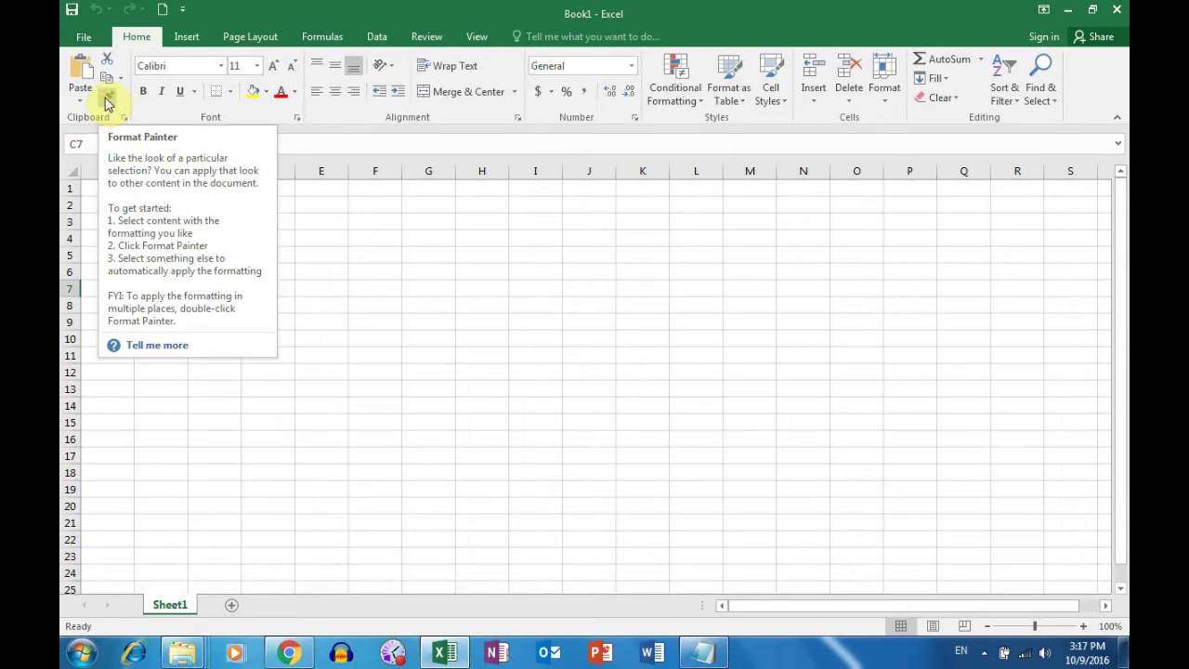
click(107, 96)
click(264, 241)
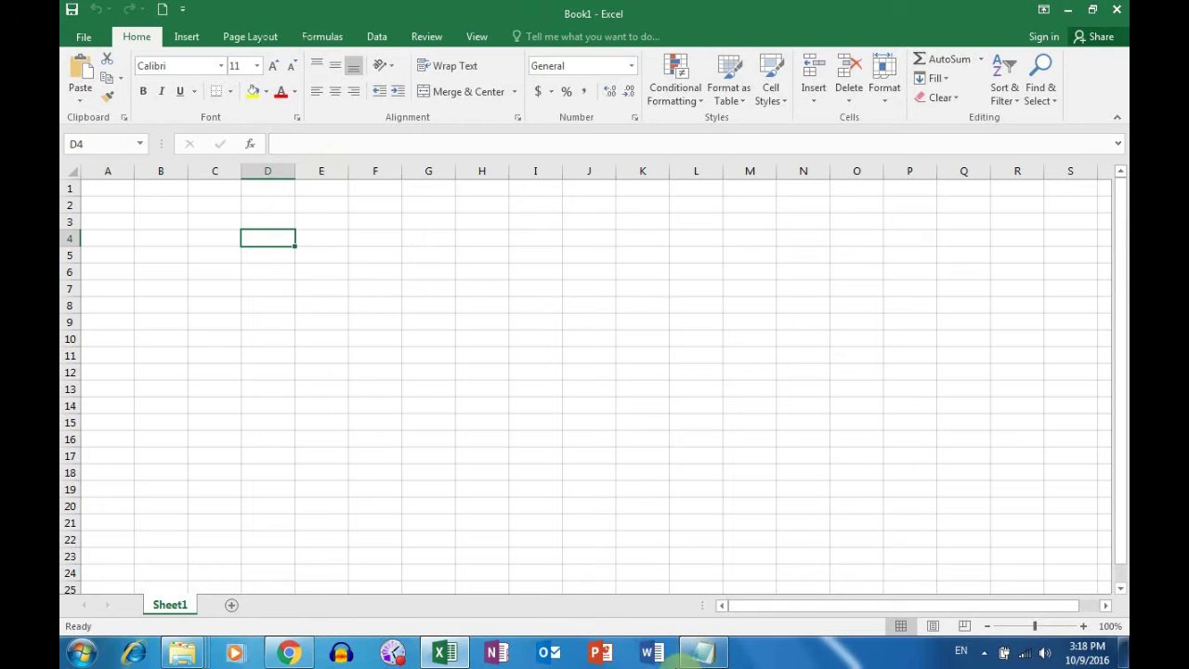
Bring the Notepad outline notes back in front of Excel
click(703, 653)
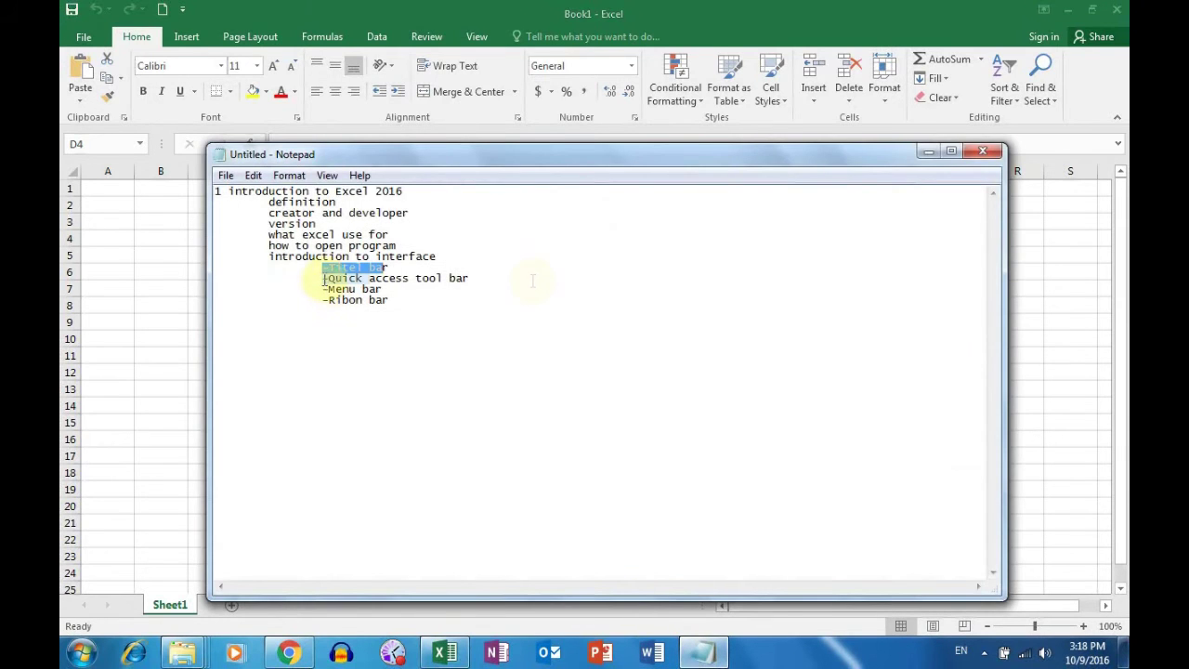
drag(323, 277, 536, 280)
click(190, 18)
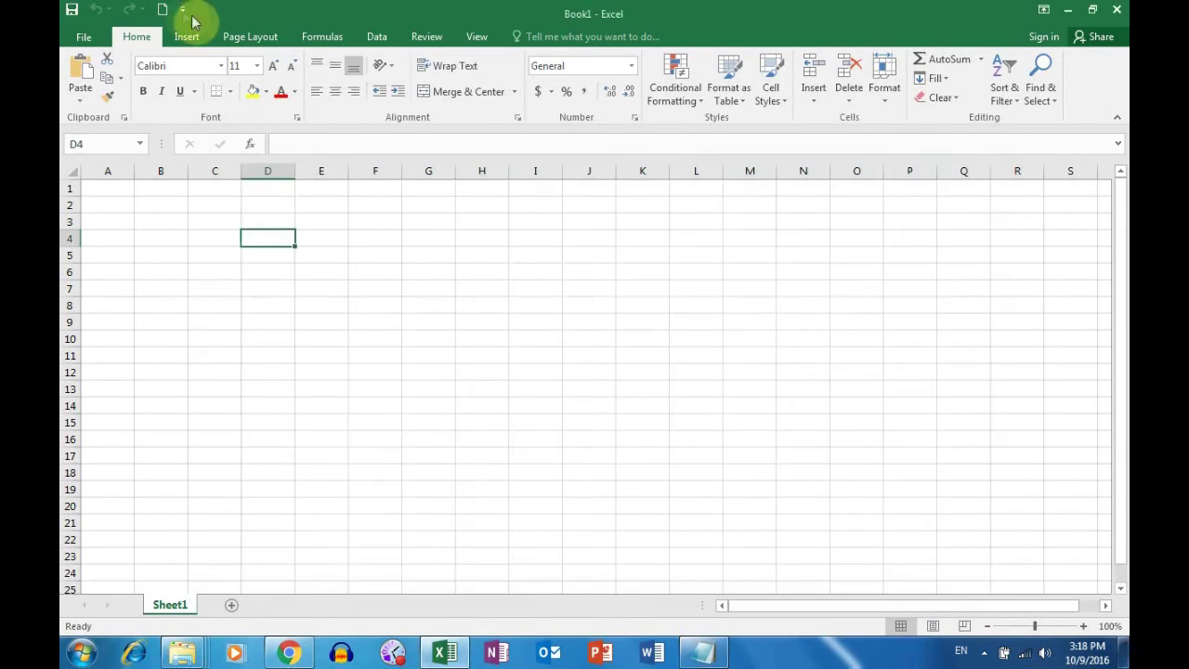
click(182, 10)
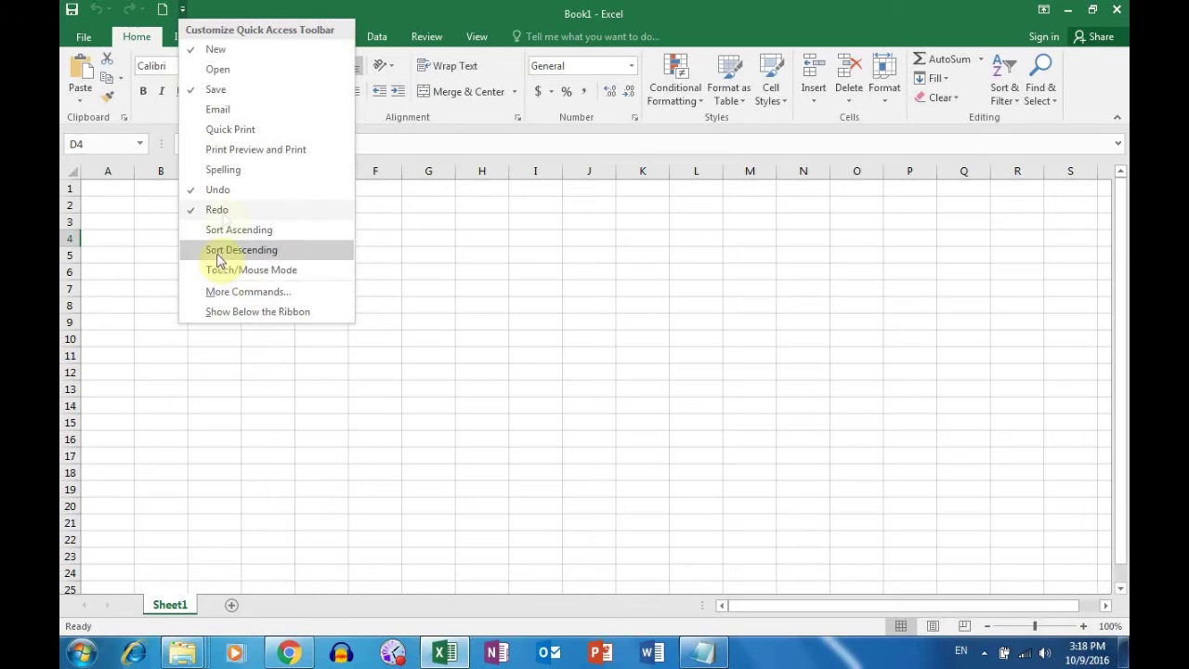
click(447, 298)
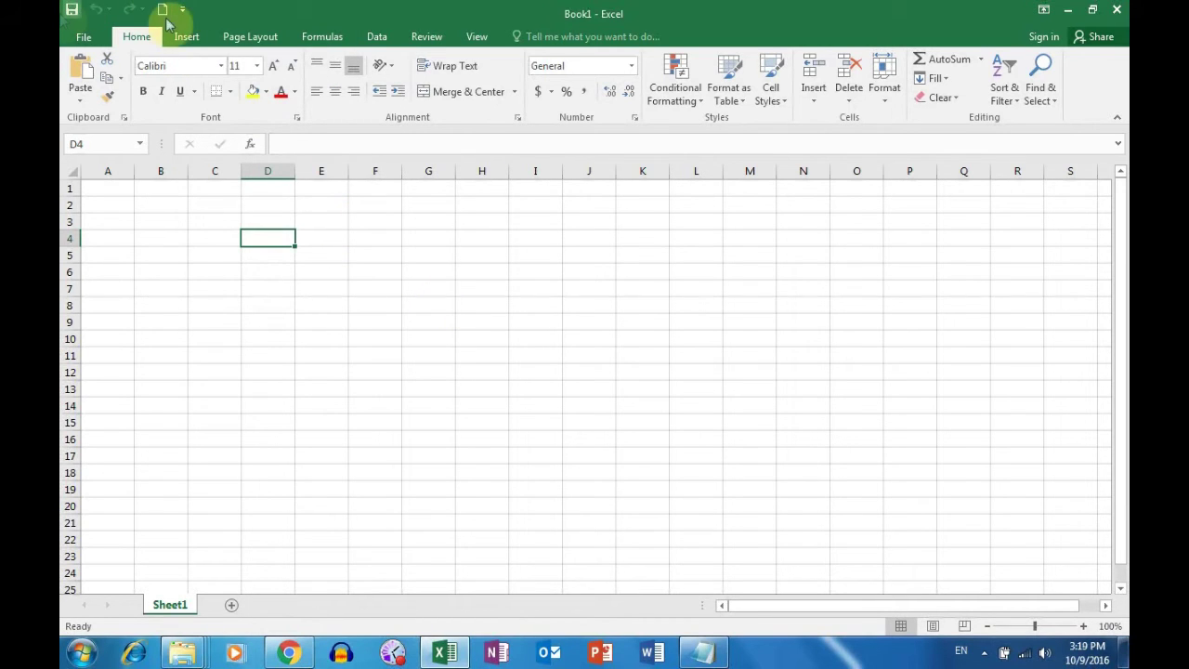
click(82, 37)
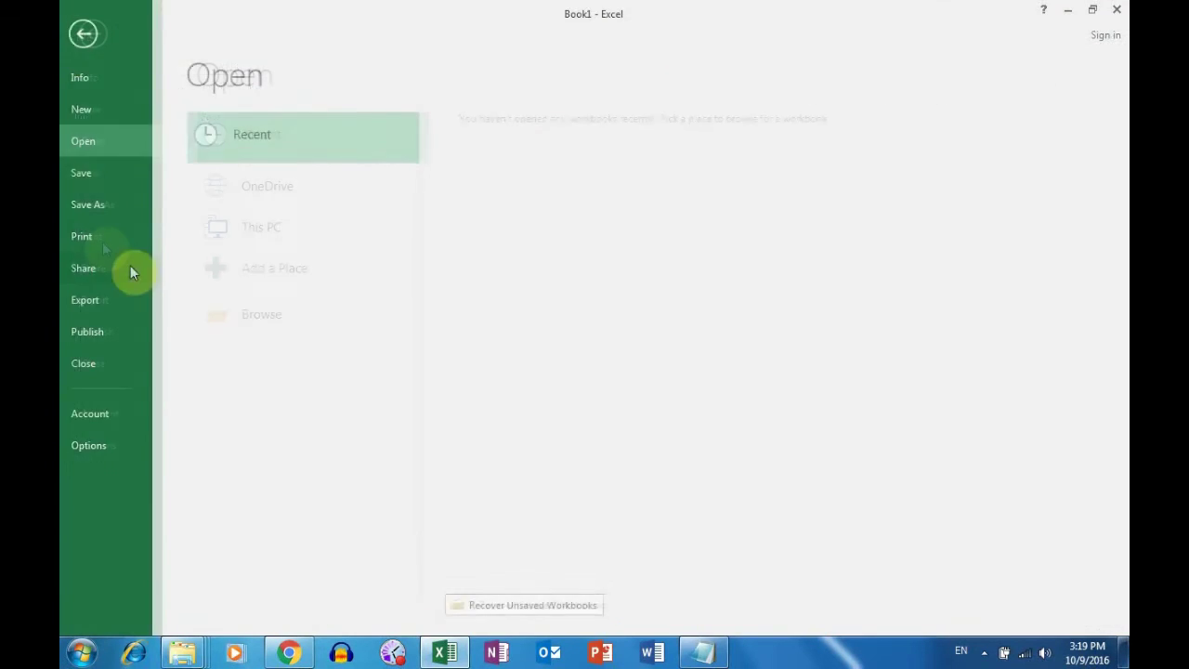
click(83, 34)
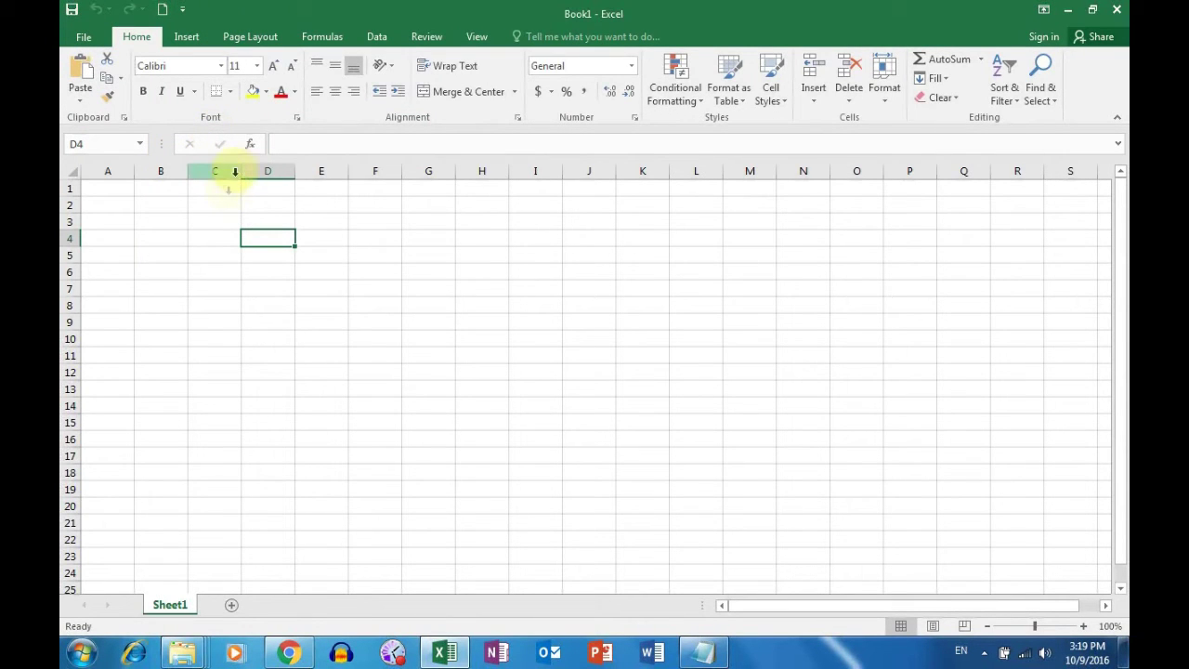
click(218, 341)
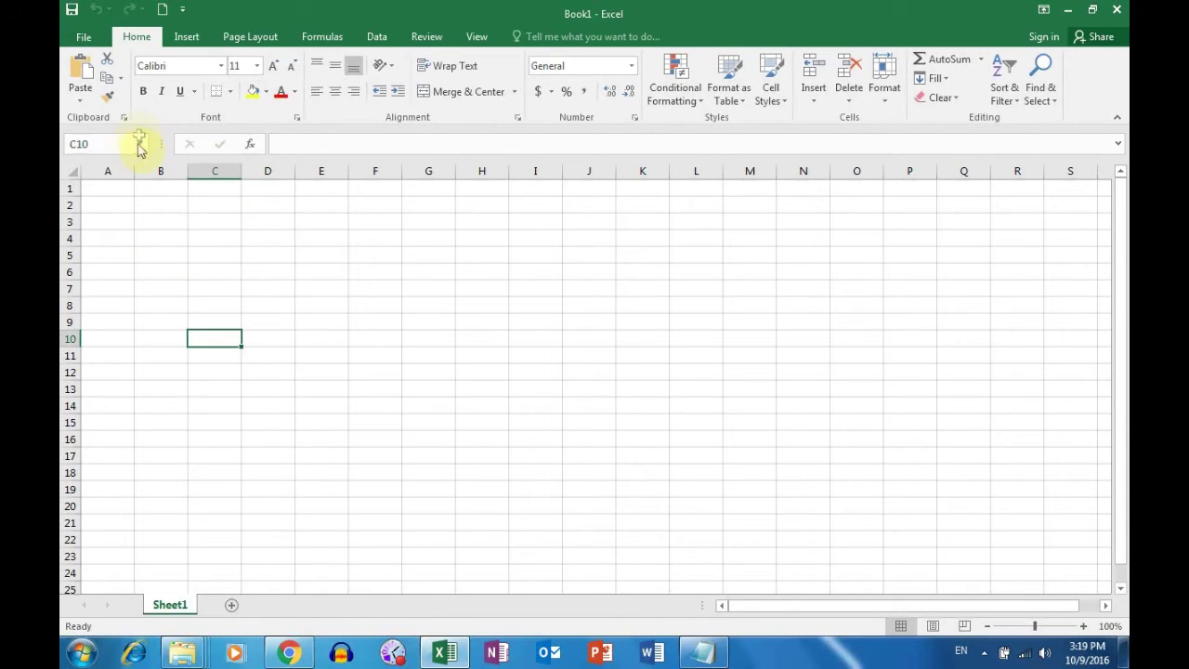
click(182, 9)
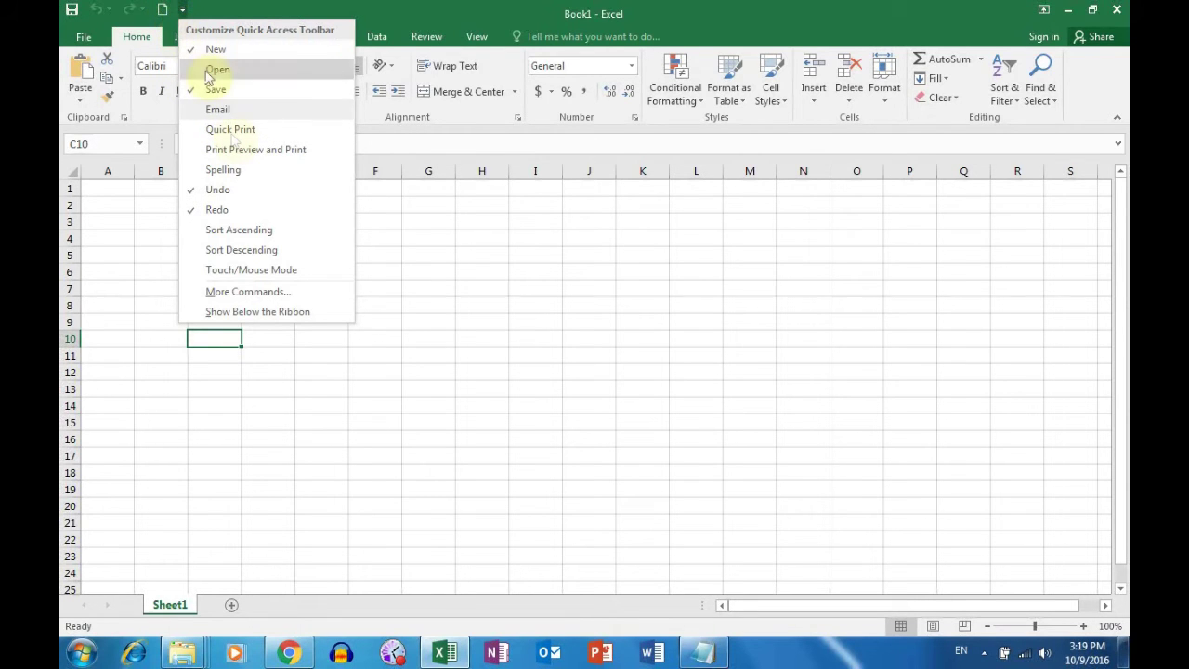
click(182, 9)
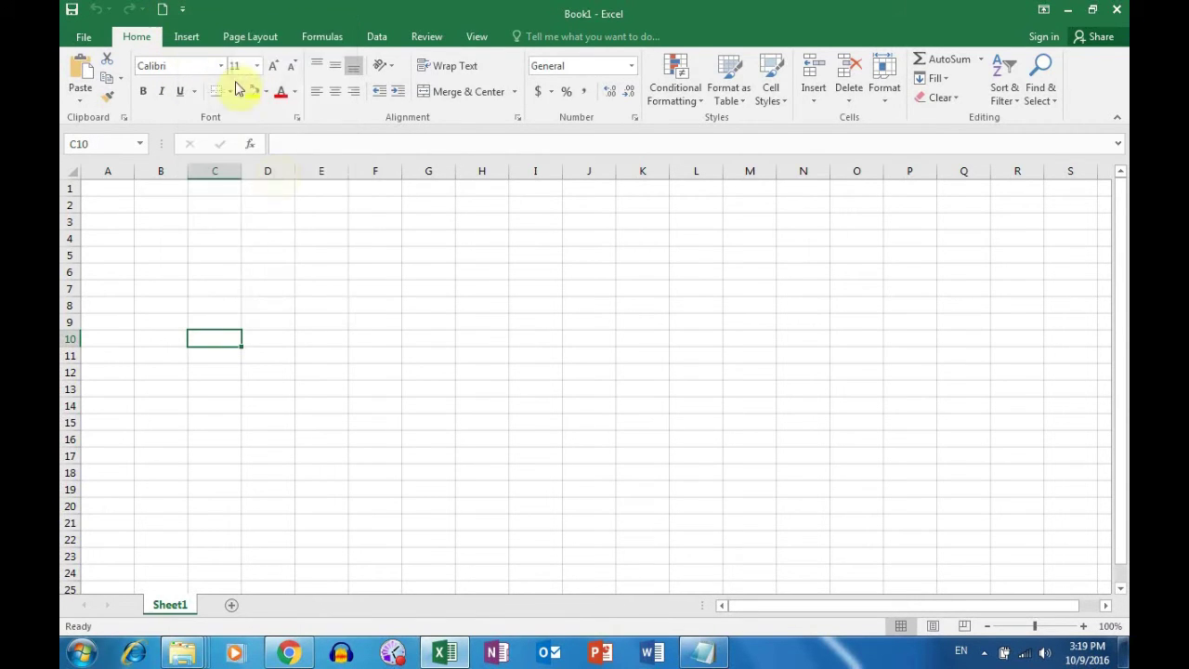
Replace New with Email on the Quick Access Toolbar
right_click(165, 15)
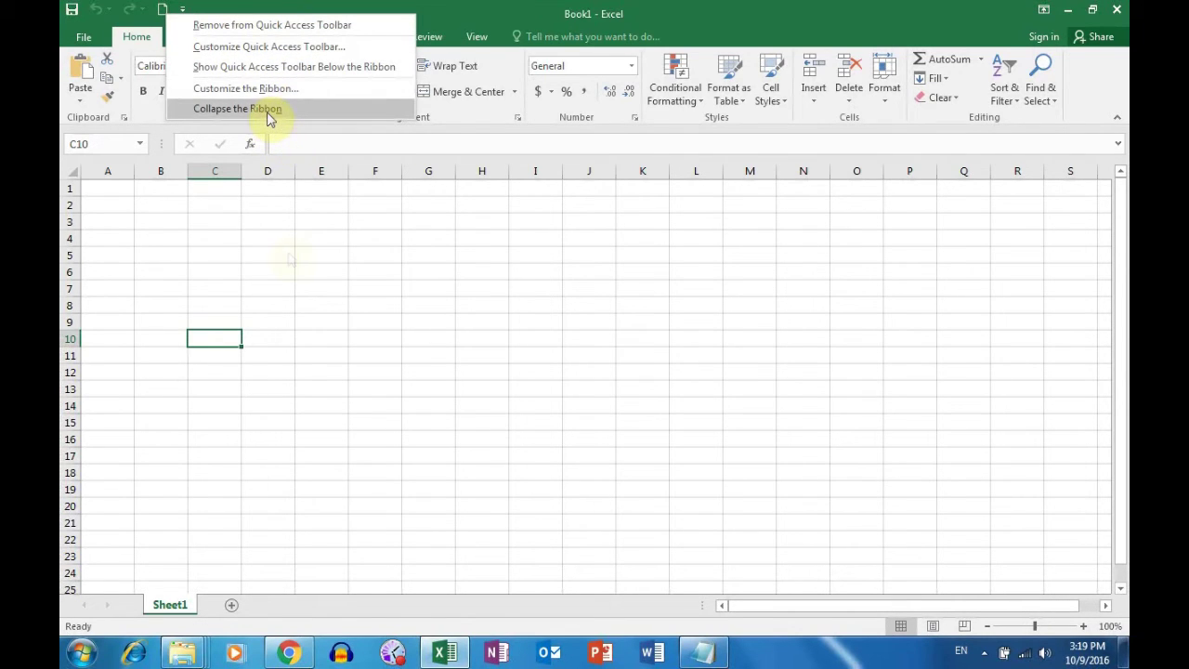
key(Escape)
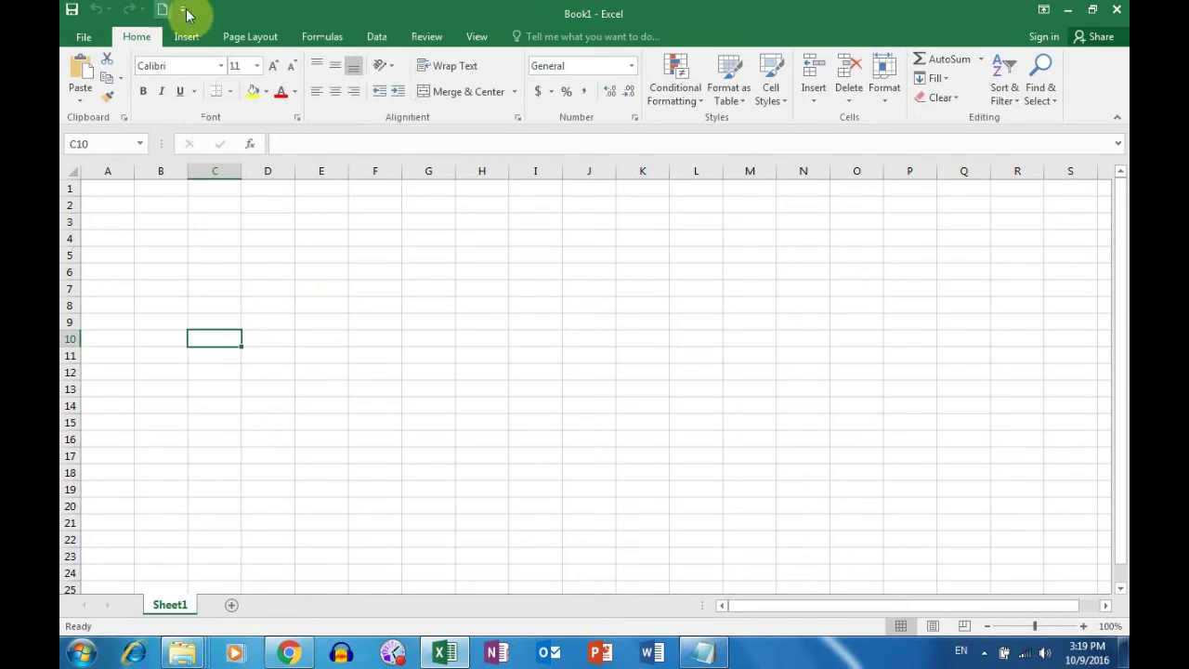
click(183, 10)
click(183, 10)
click(183, 10)
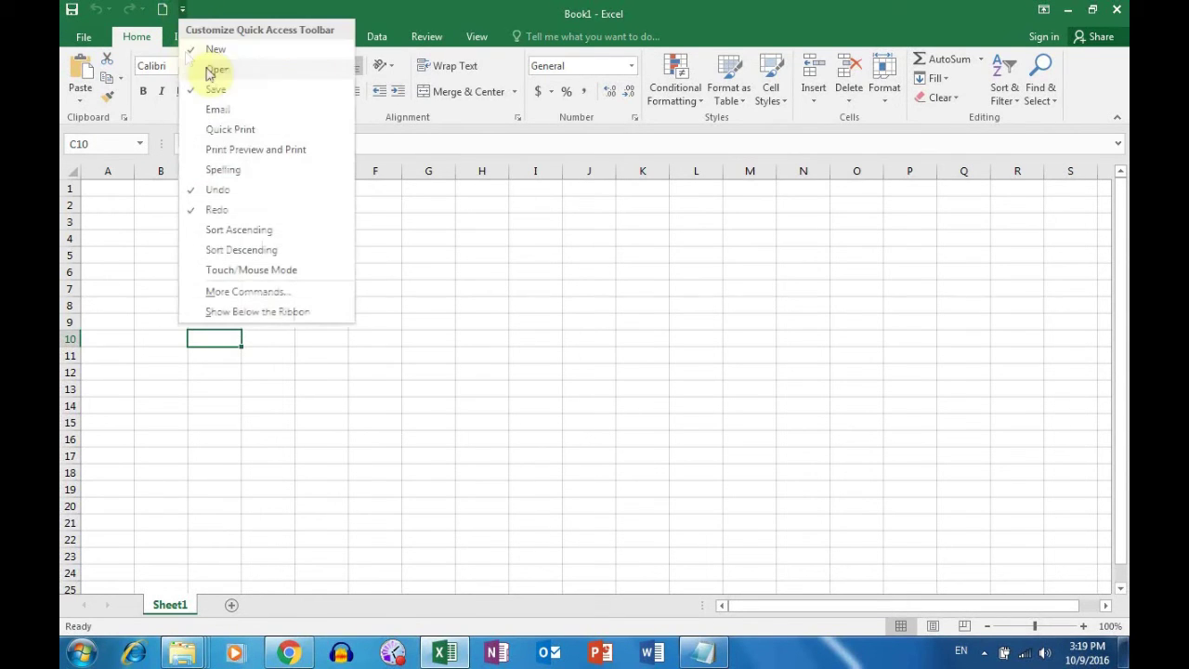
click(197, 50)
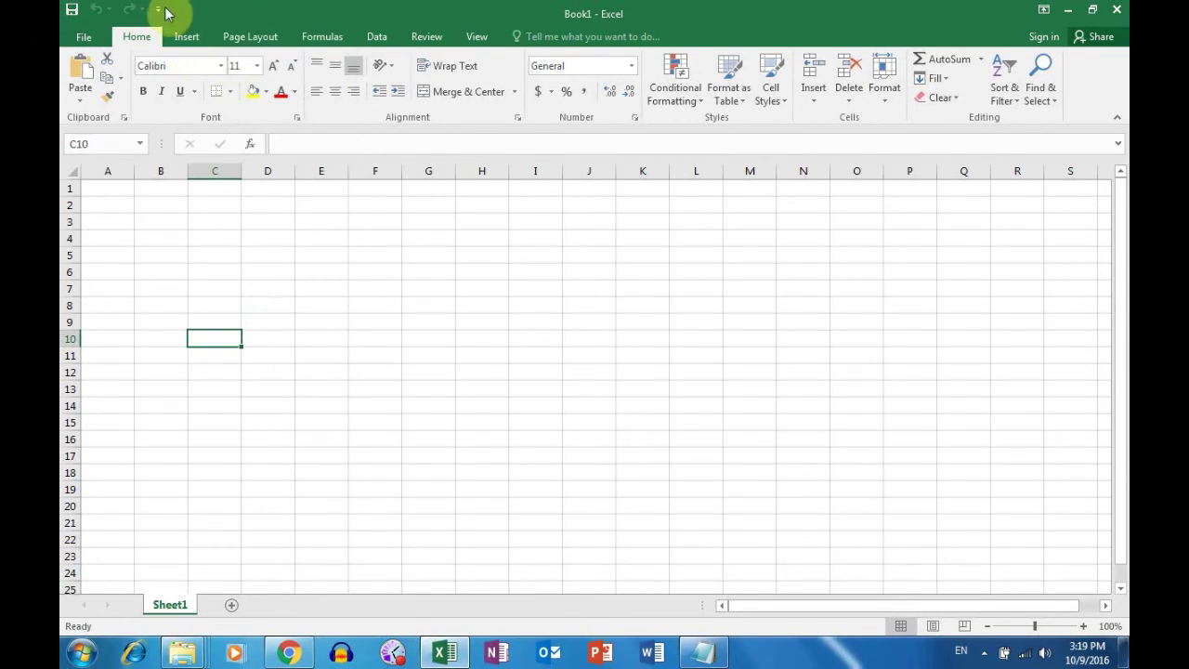
click(159, 11)
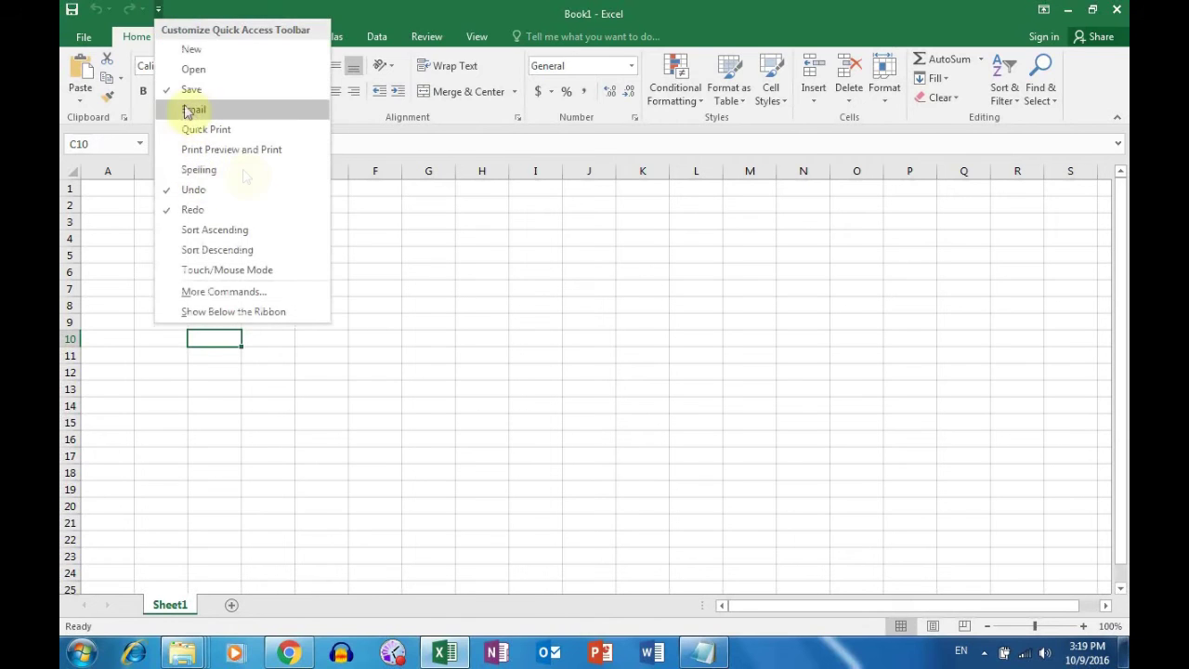
click(187, 110)
Try the Email button, dismiss the Outlook errors, select G8, and collapse the ribbon
click(168, 10)
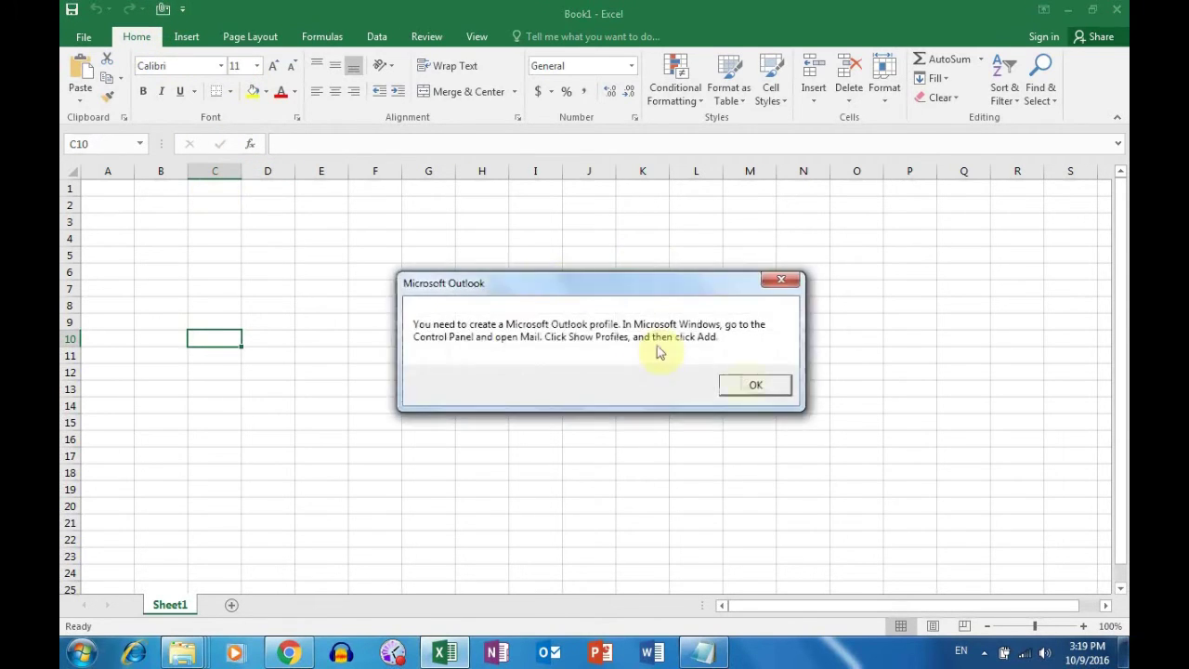
drag(570, 279, 341, 137)
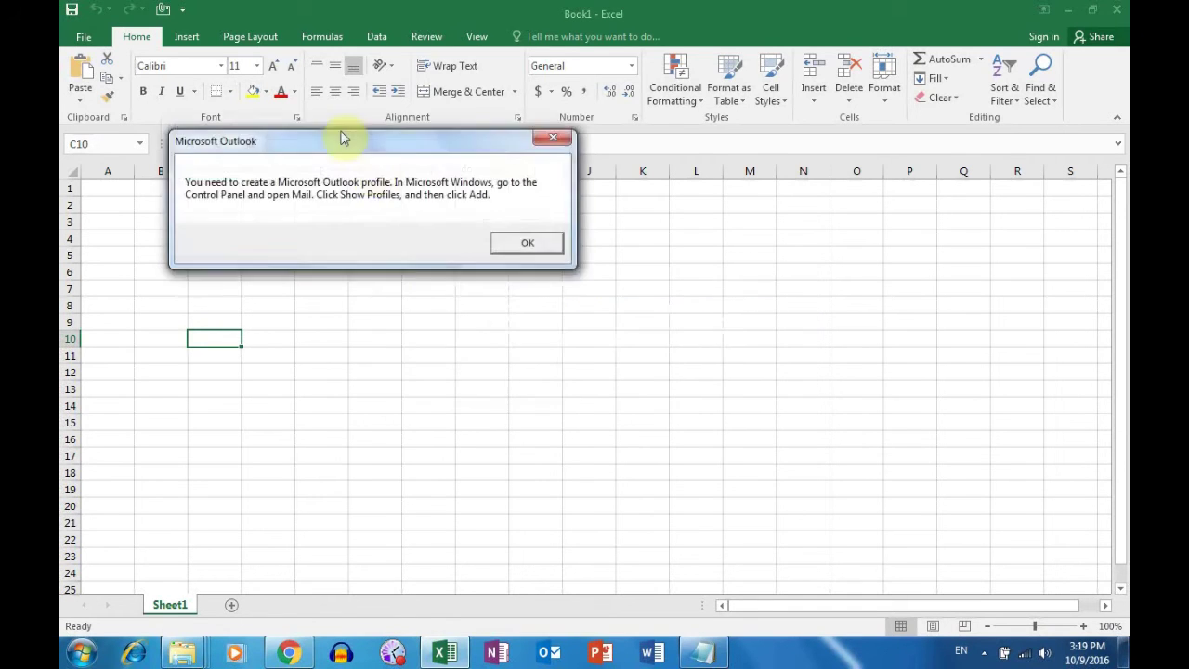
click(553, 138)
click(586, 375)
click(422, 306)
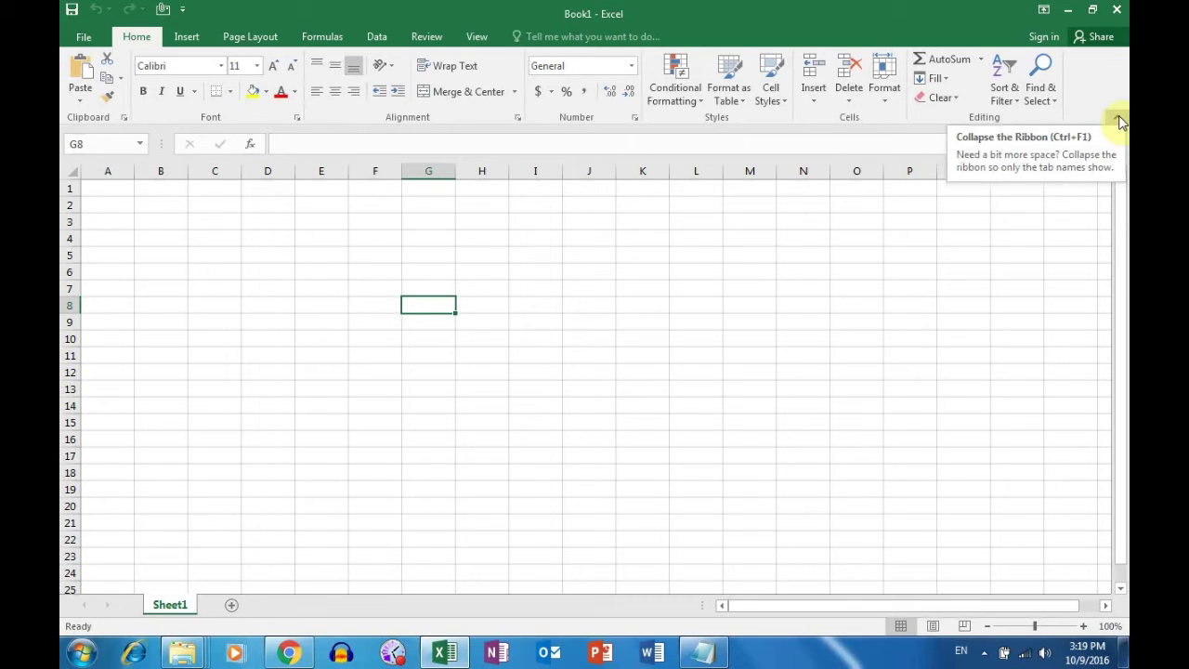
click(1120, 122)
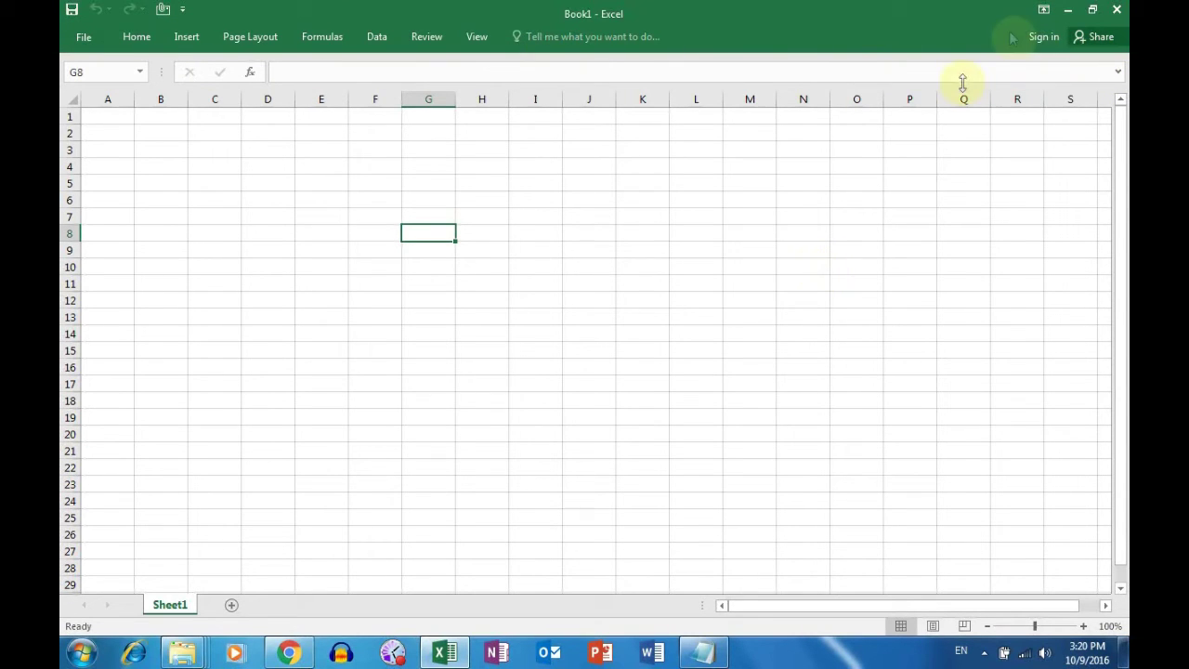
click(1041, 11)
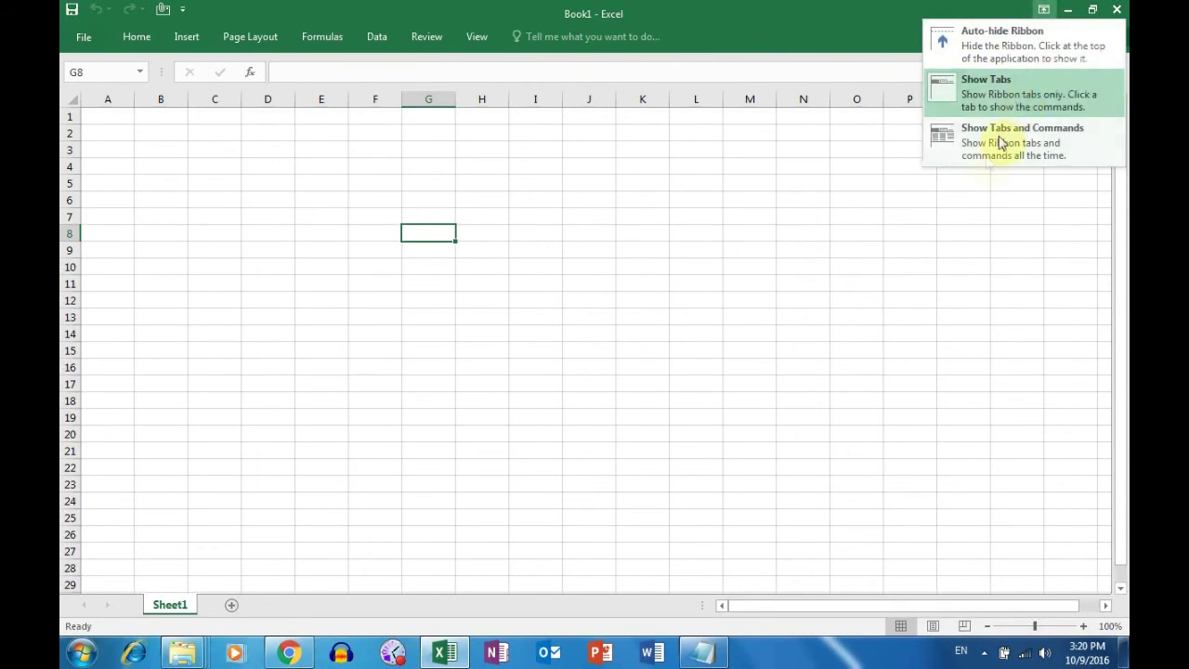
click(993, 138)
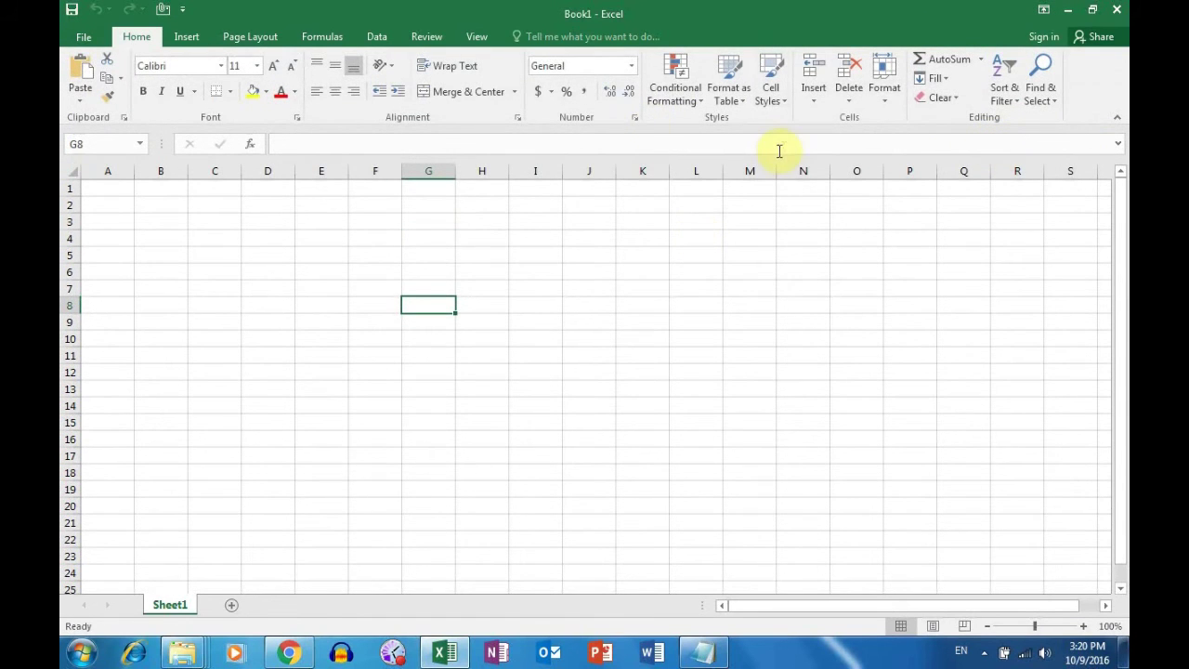
click(513, 259)
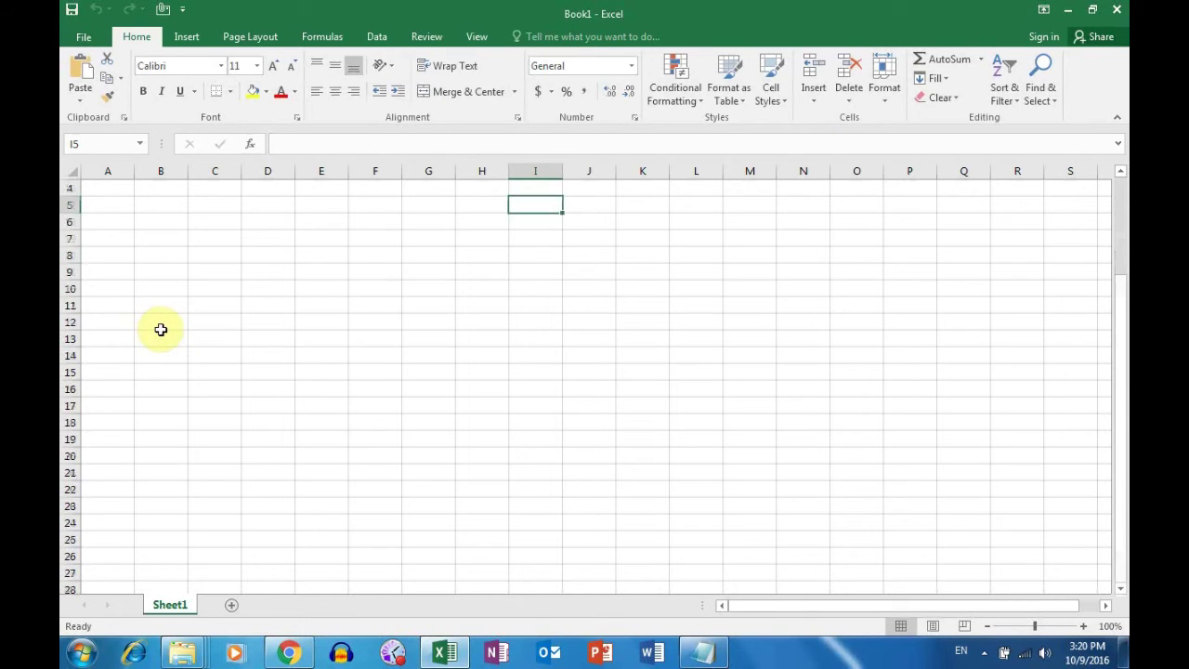
Select the whole sheet, then a block from A1, then cells K18, D7 and C7
click(66, 173)
click(452, 325)
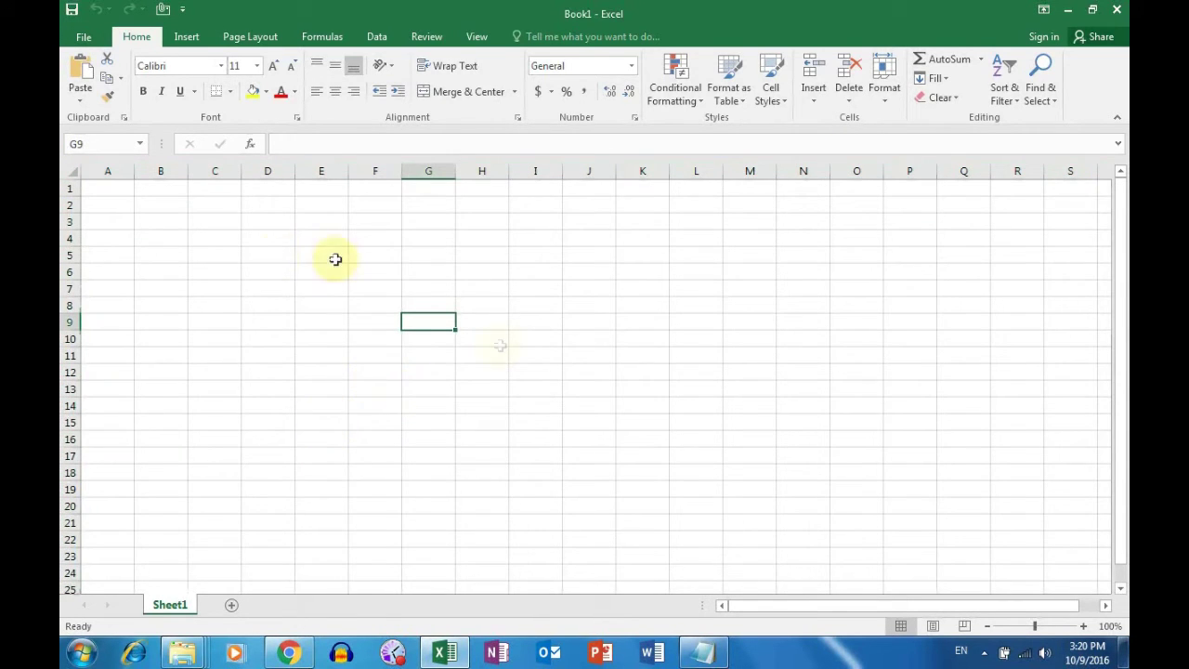
mouse_move(106, 193)
mouse_down()
mouse_move(181, 358)
mouse_move(990, 587)
mouse_up()
click(621, 471)
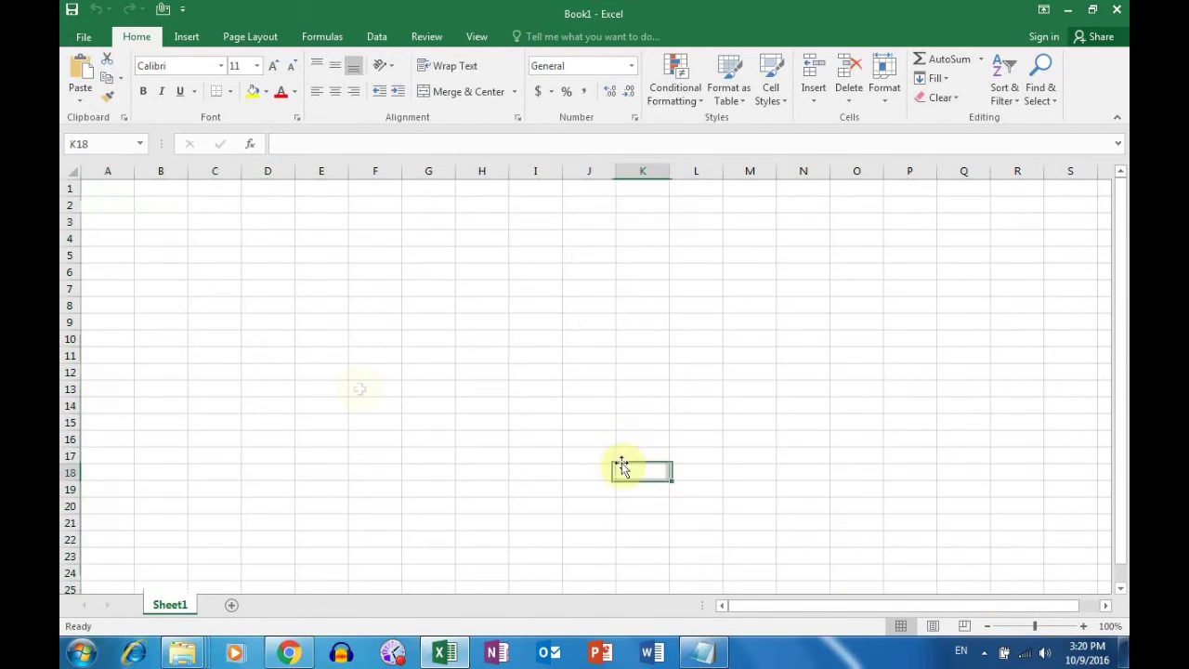
click(269, 292)
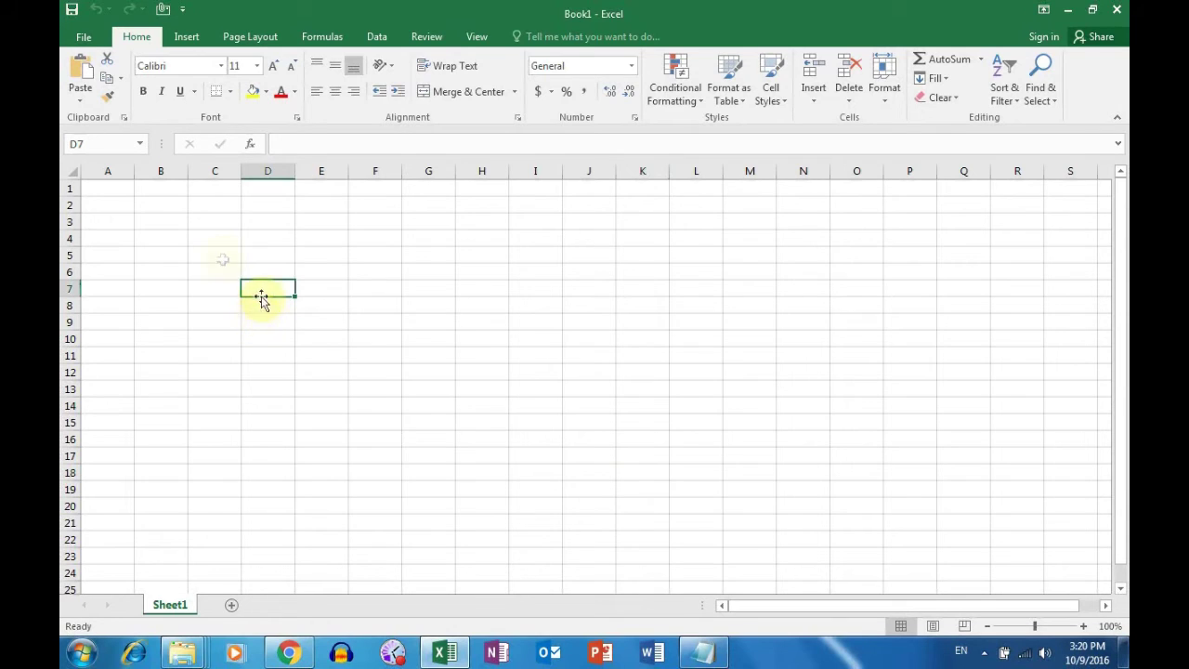
click(212, 286)
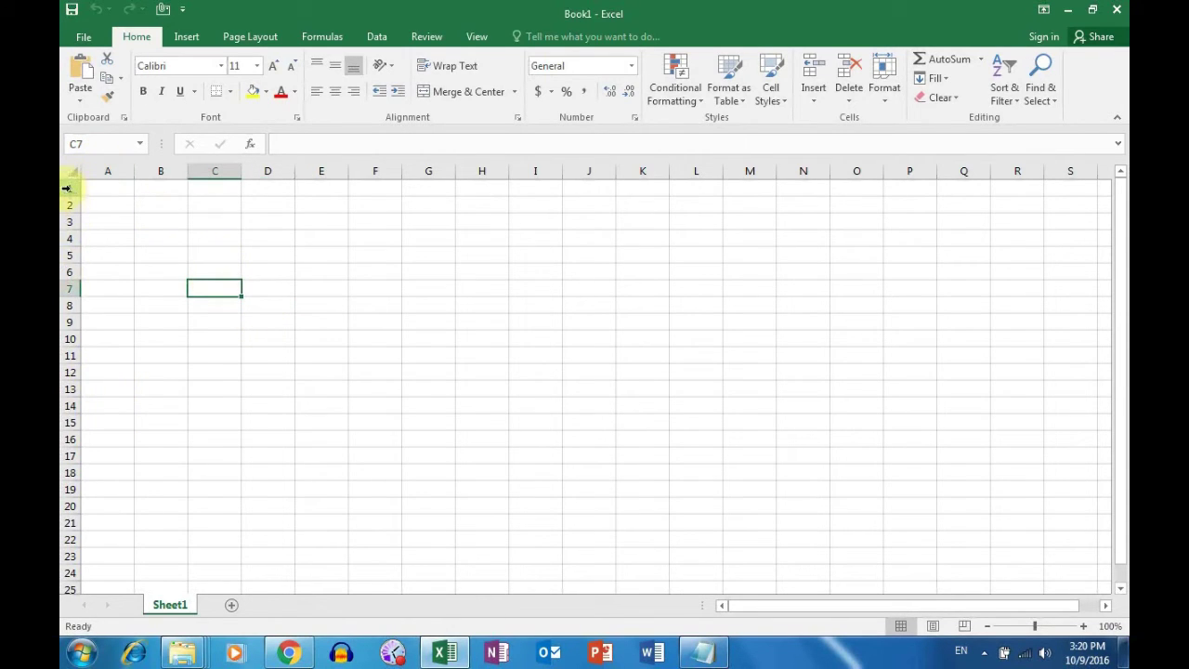
Select entire rows 1 and 4, then bring the Notepad outline forward
click(69, 188)
scroll(67, 548, down, 4)
scroll(66, 544, down, 7)
scroll(70, 531, up, 2)
scroll(69, 531, up, 9)
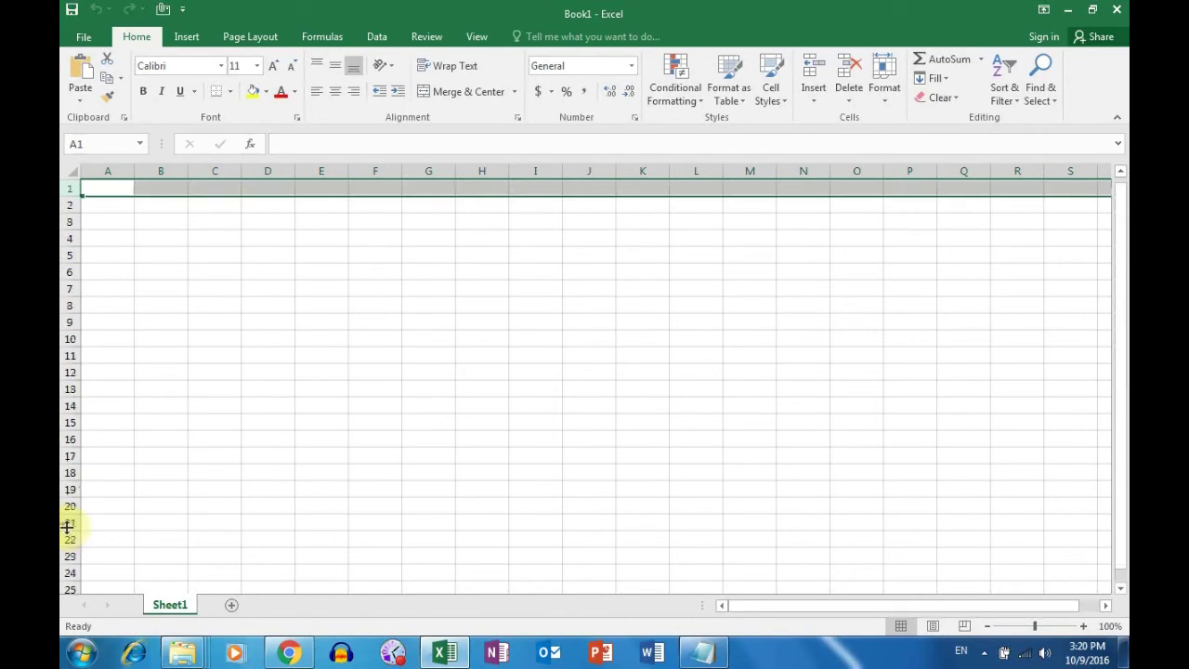
click(68, 238)
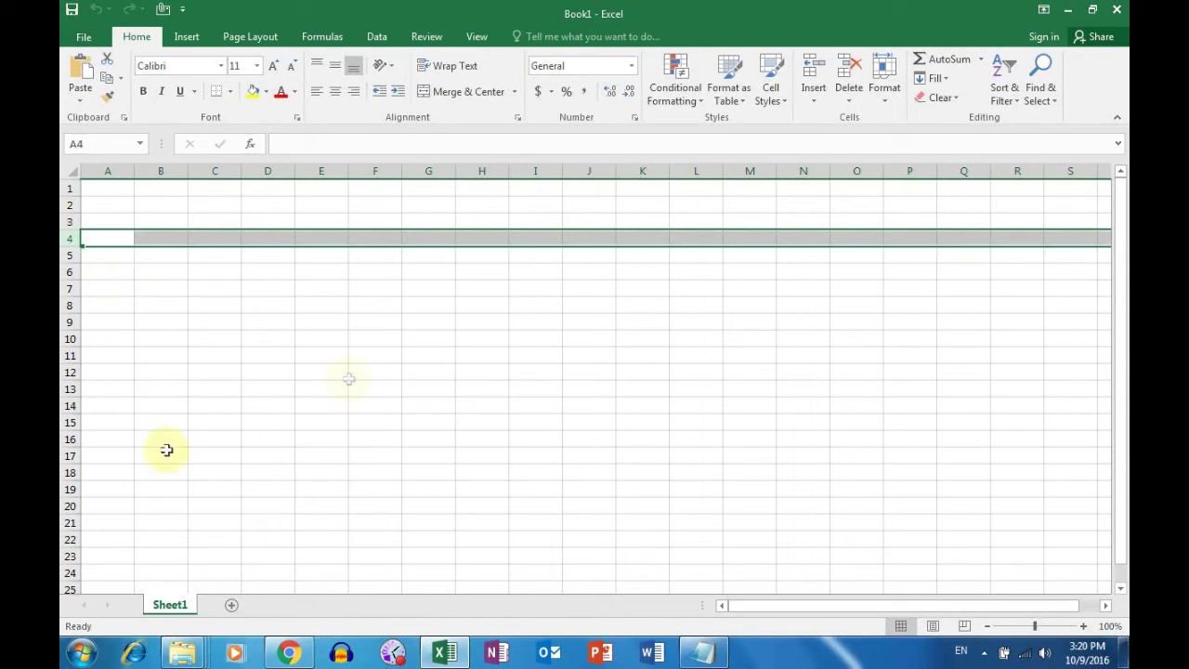
click(703, 653)
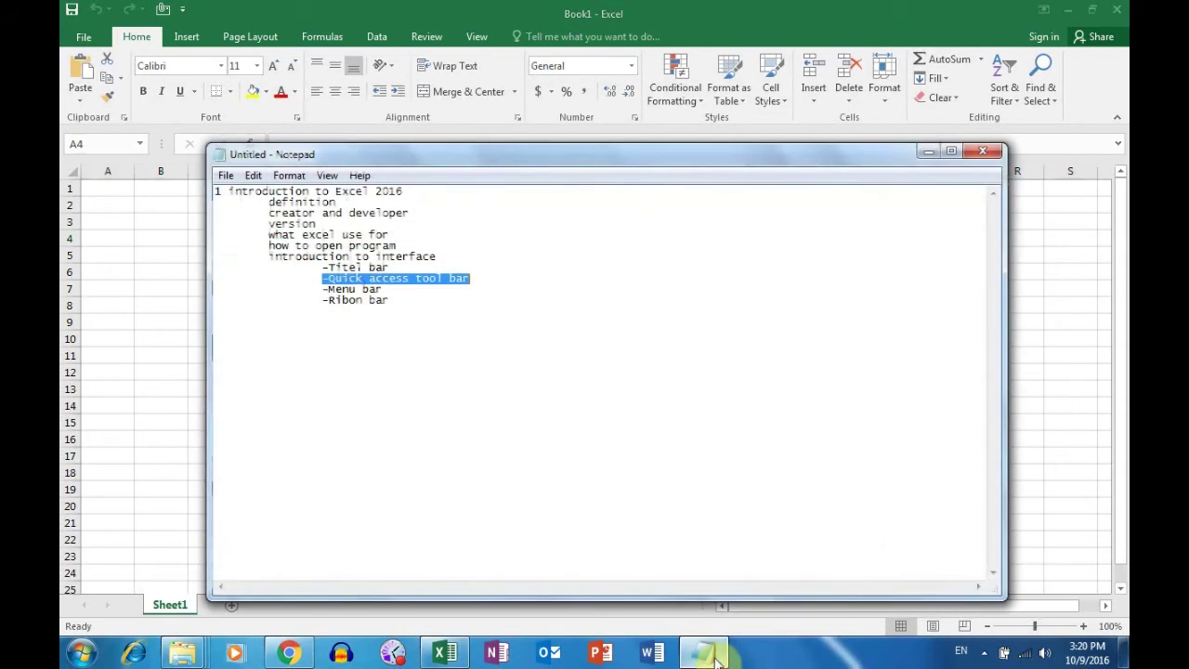
Add Row and column entries under Ribon bar in Notepad, trying column selection from A in Excel
click(444, 313)
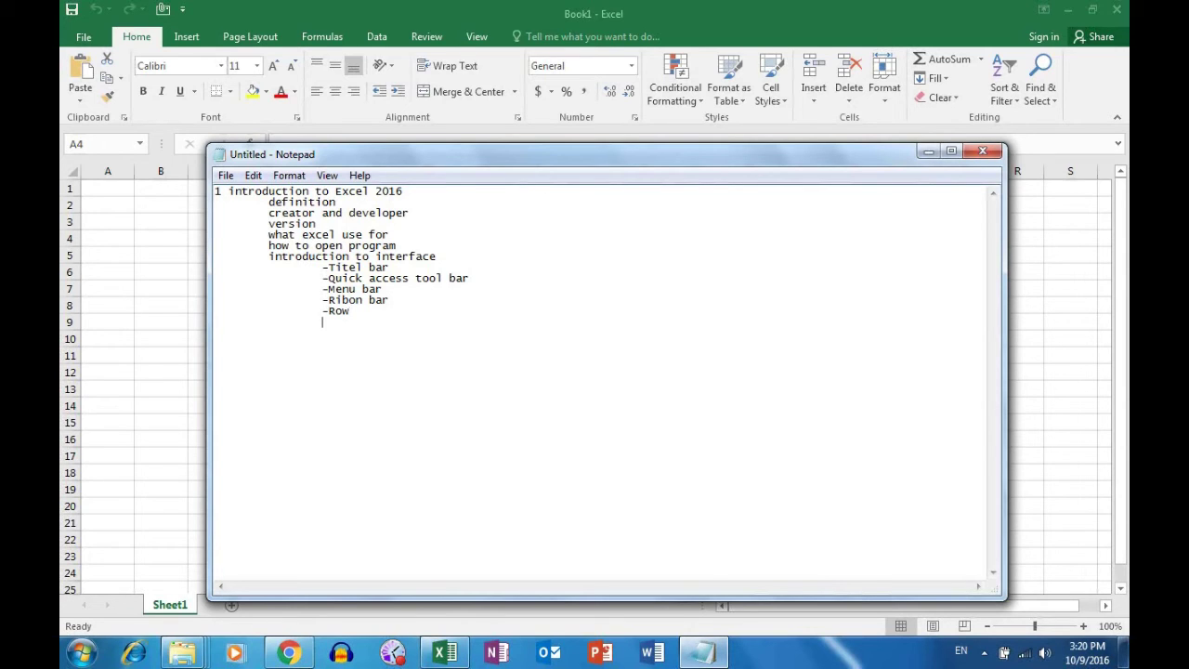
click(87, 279)
click(311, 336)
mouse_move(106, 170)
mouse_down()
mouse_move(223, 171)
mouse_move(229, 263)
mouse_up()
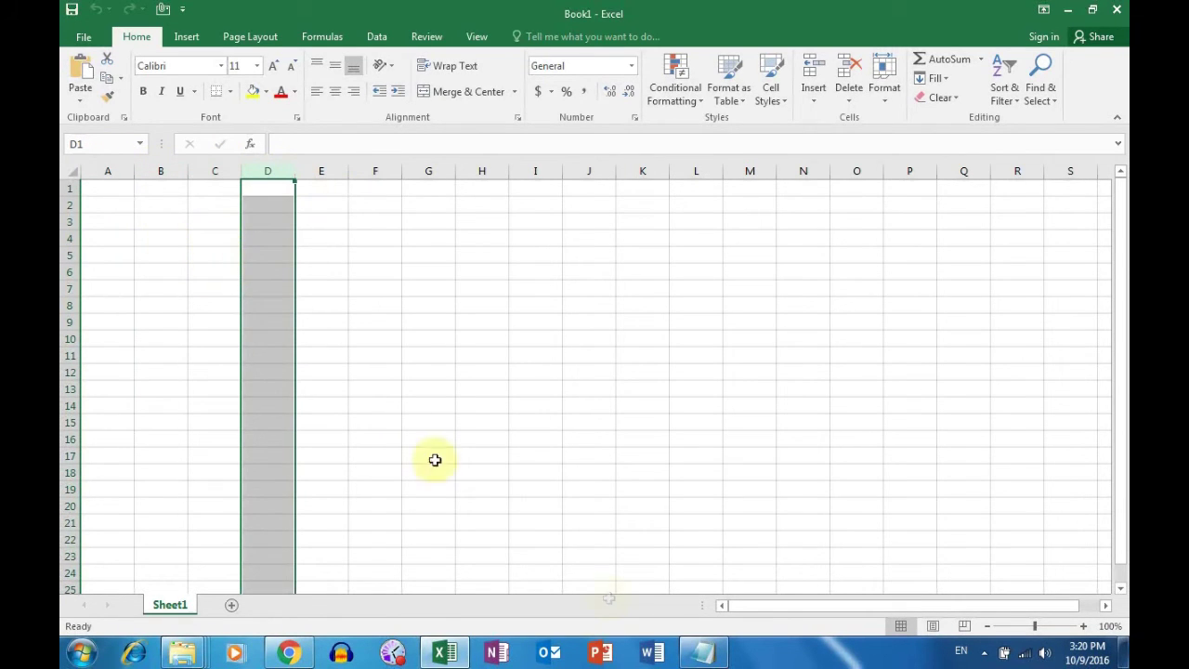
click(674, 653)
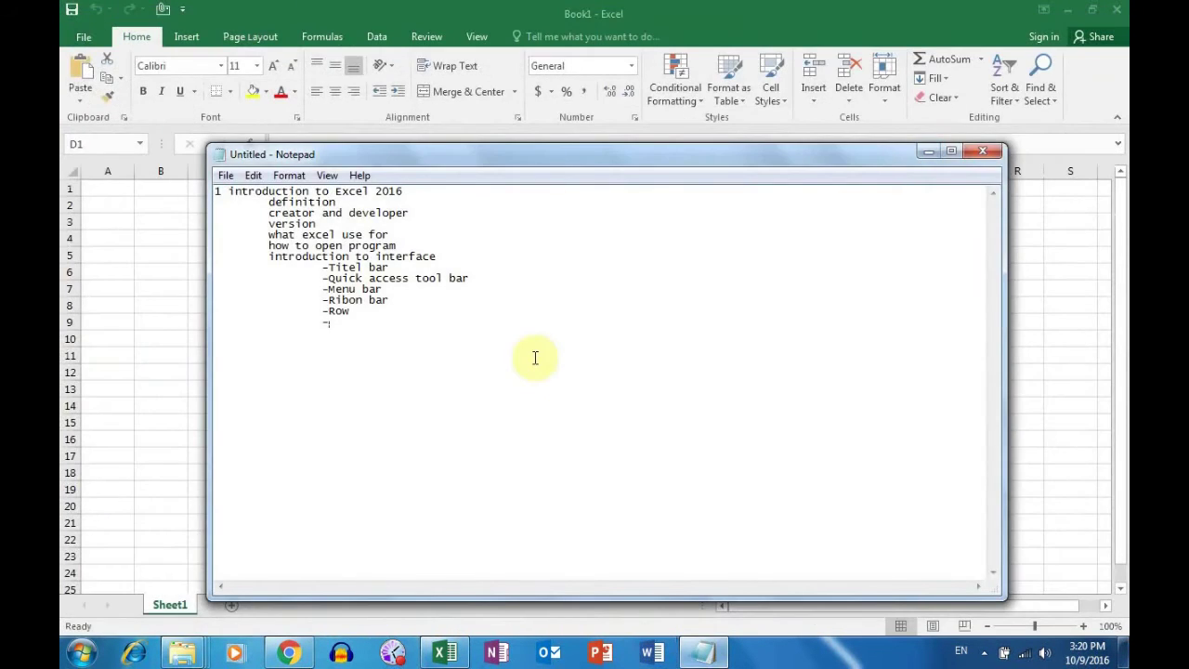
text(collum)
click(164, 329)
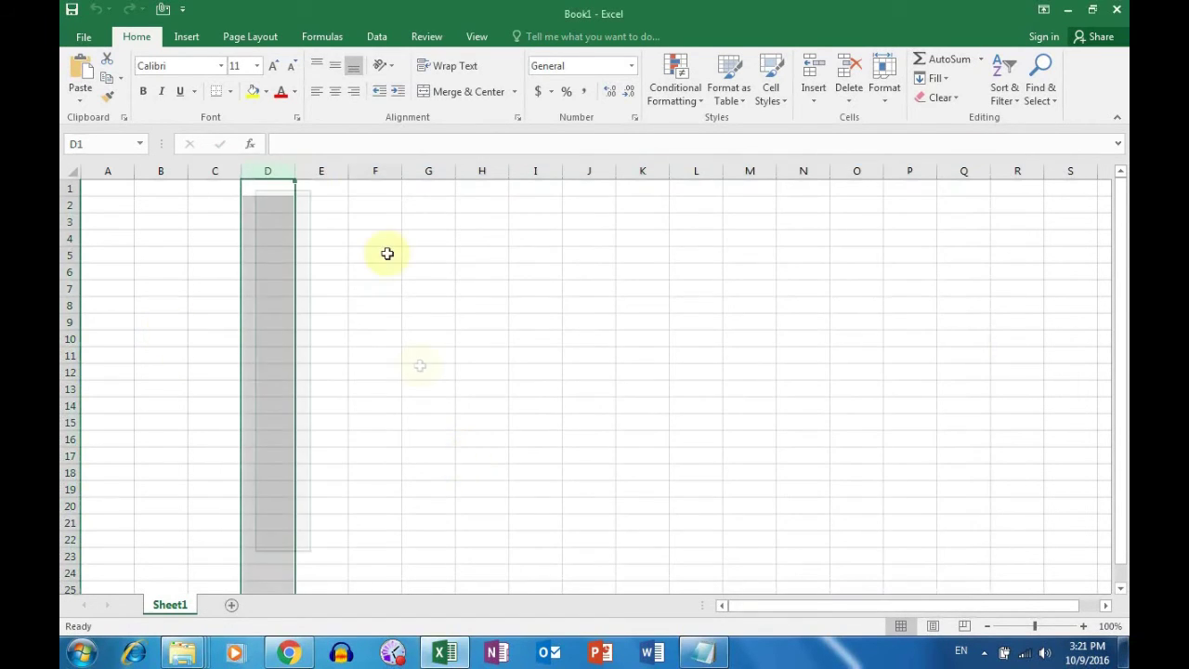
click(387, 253)
click(102, 209)
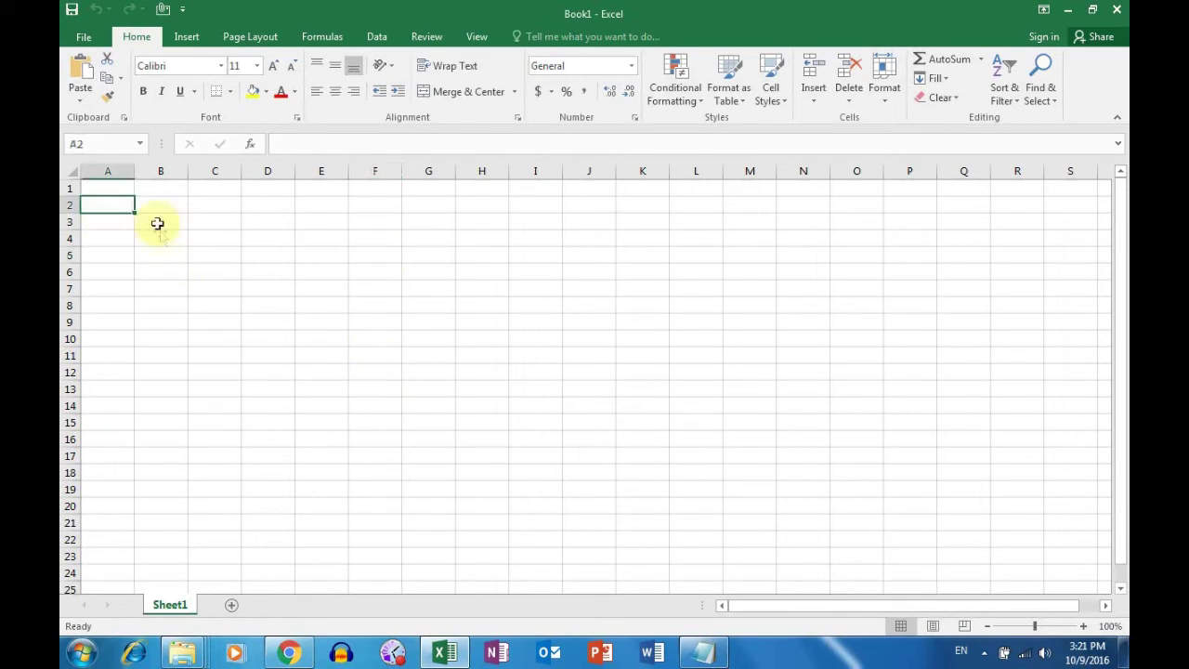
click(157, 223)
click(180, 266)
click(228, 322)
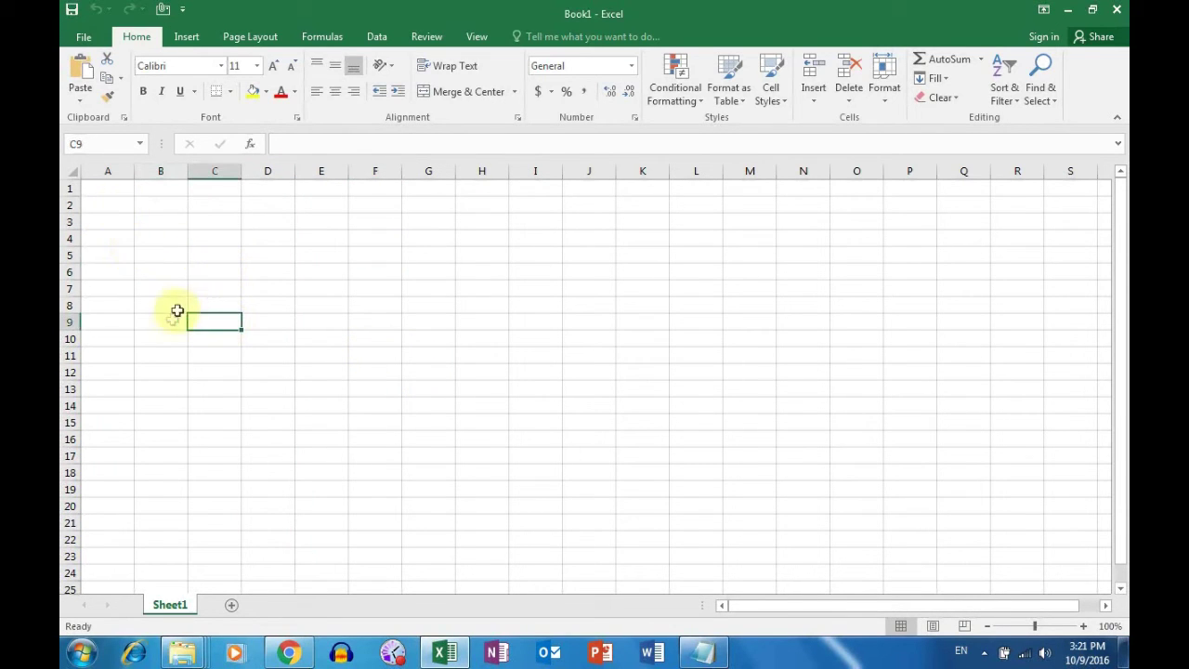
click(100, 186)
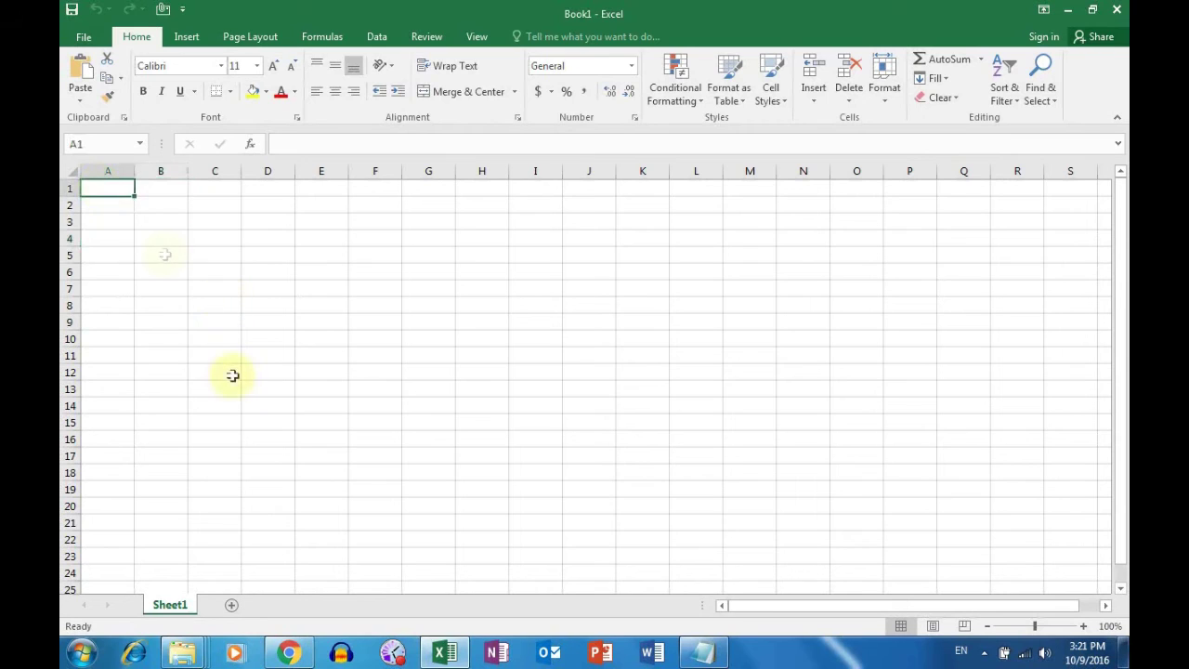
click(154, 207)
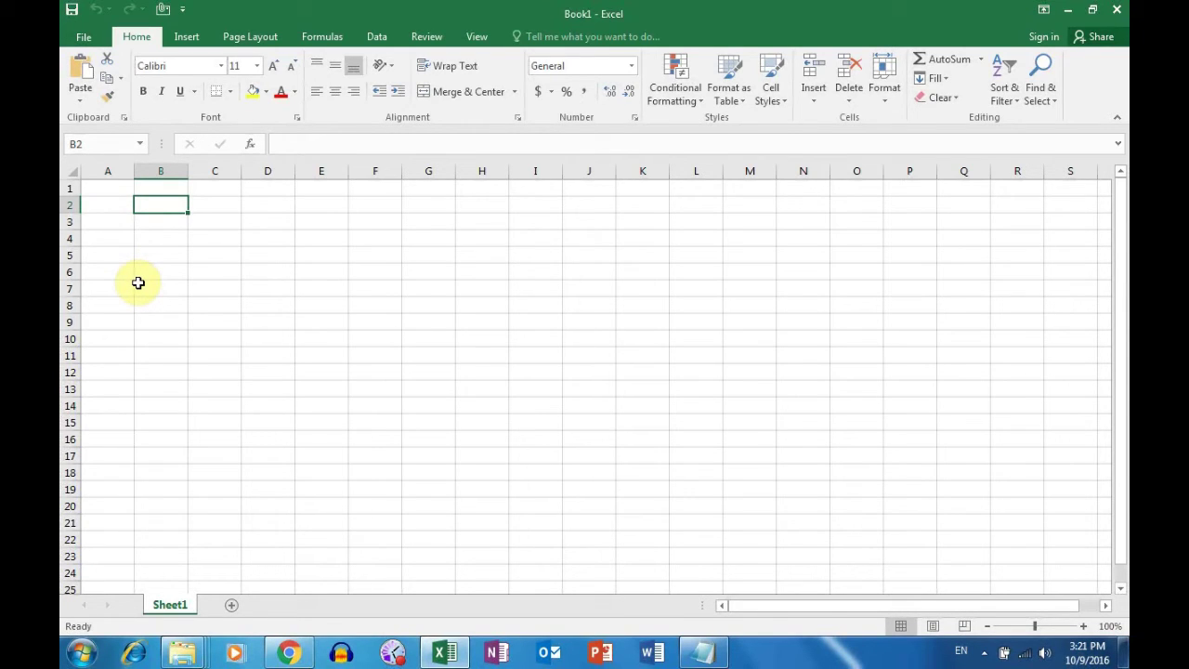
click(266, 172)
click(140, 210)
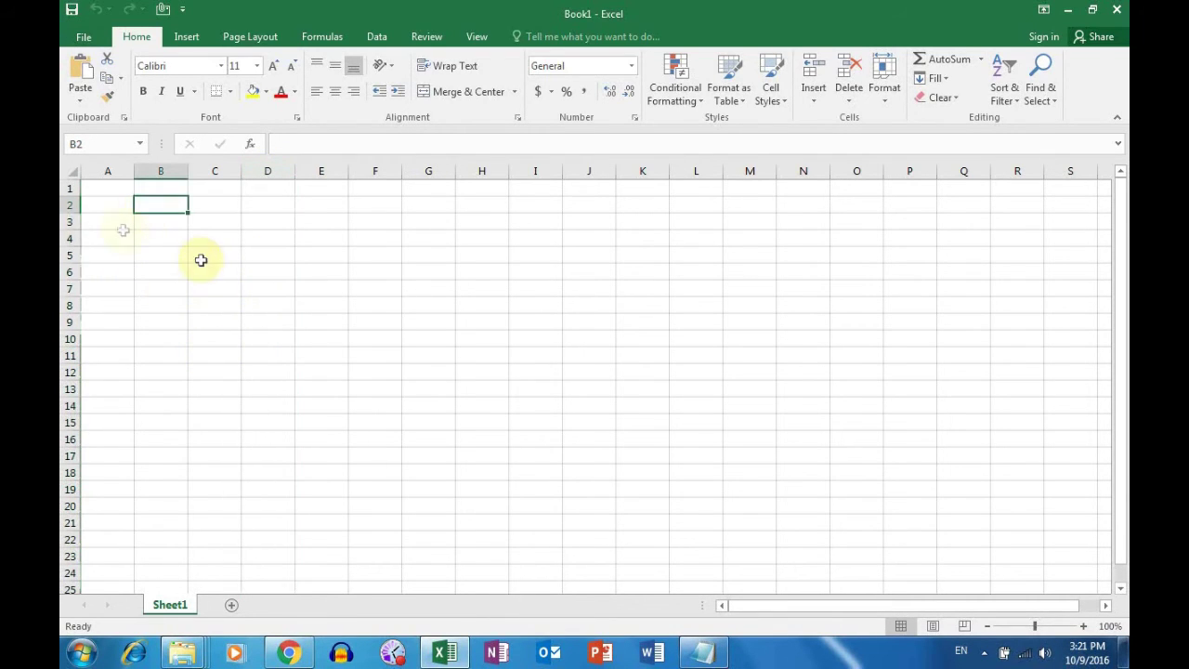
click(99, 209)
click(263, 387)
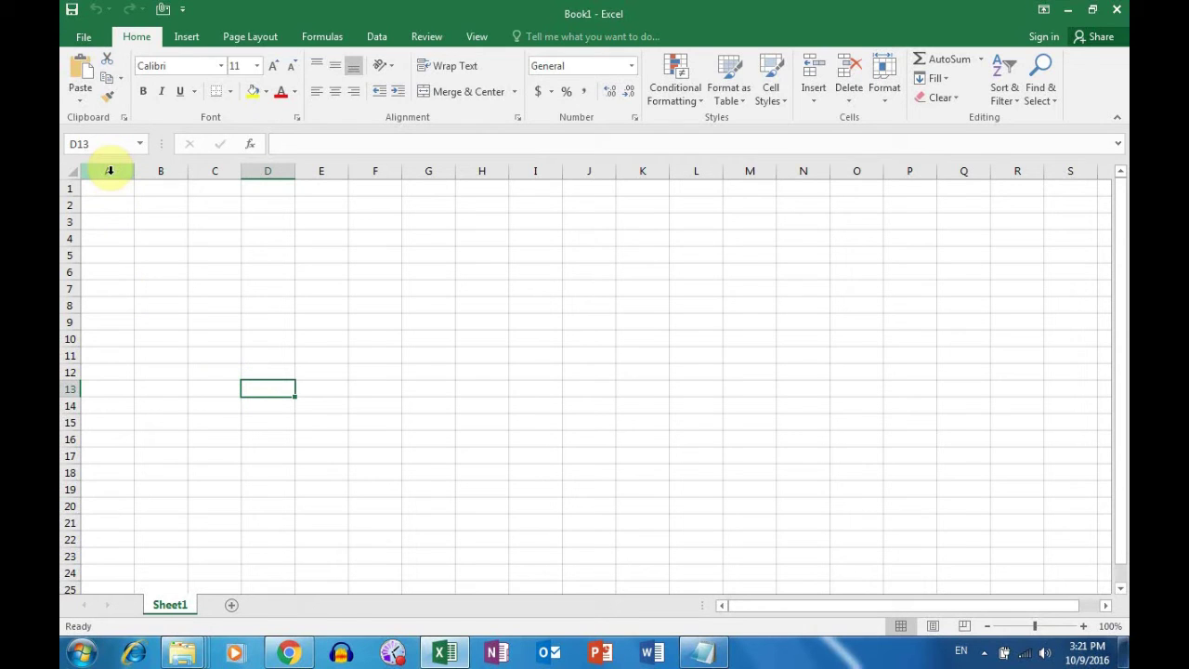
click(160, 171)
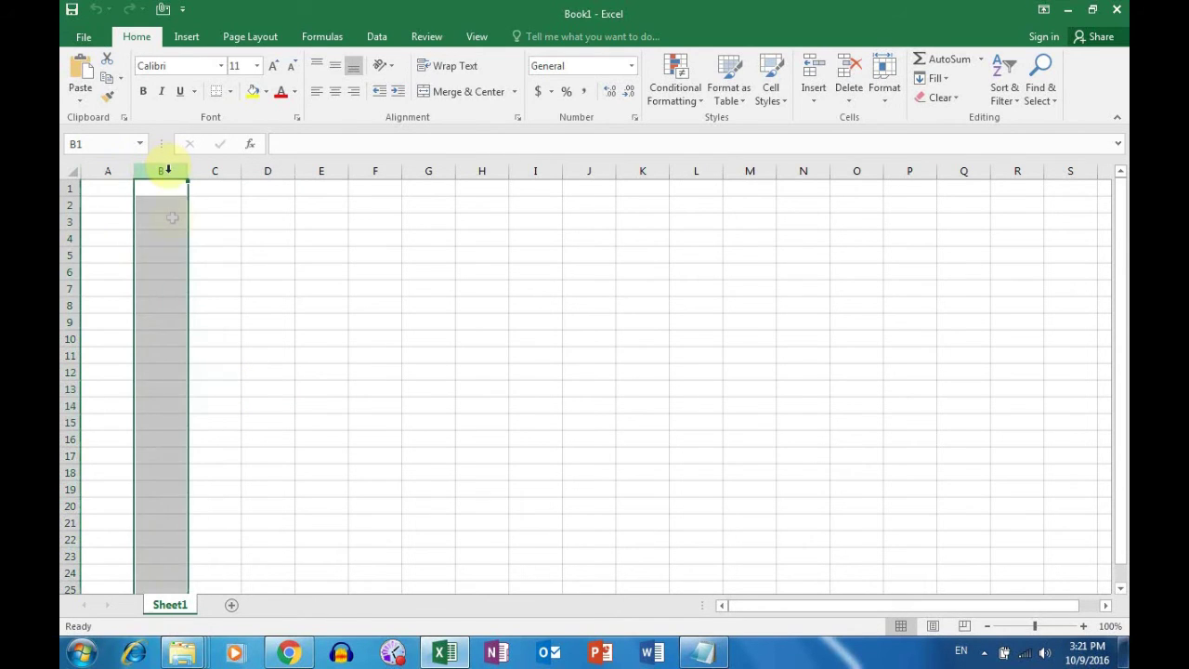
click(67, 221)
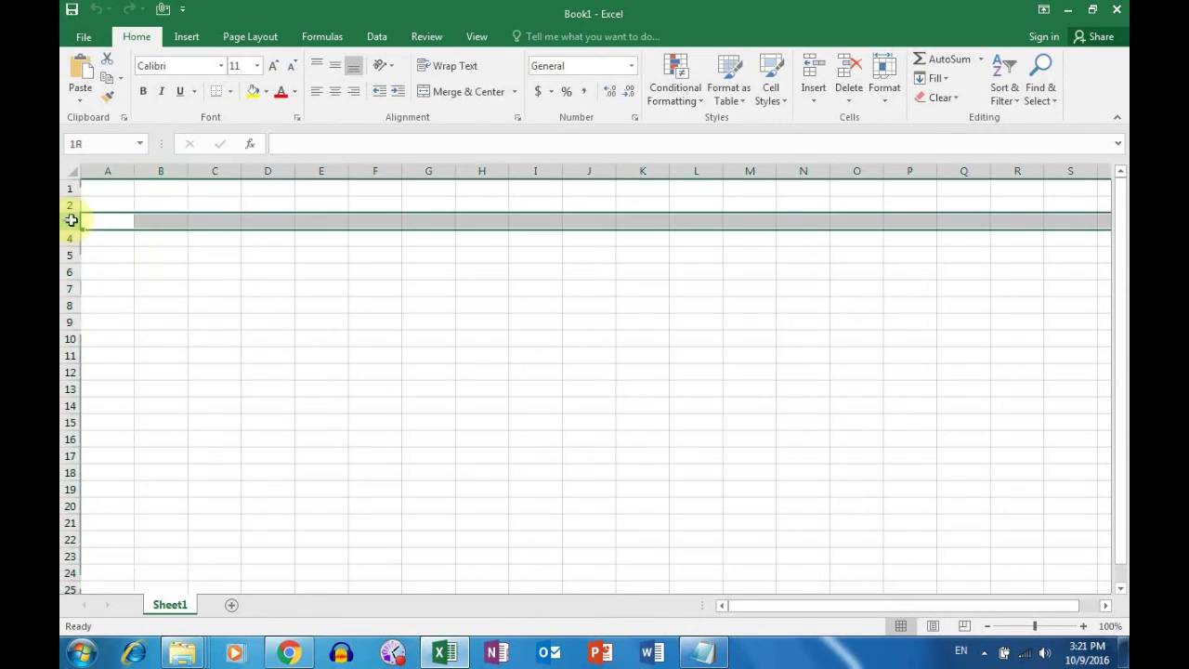
click(156, 222)
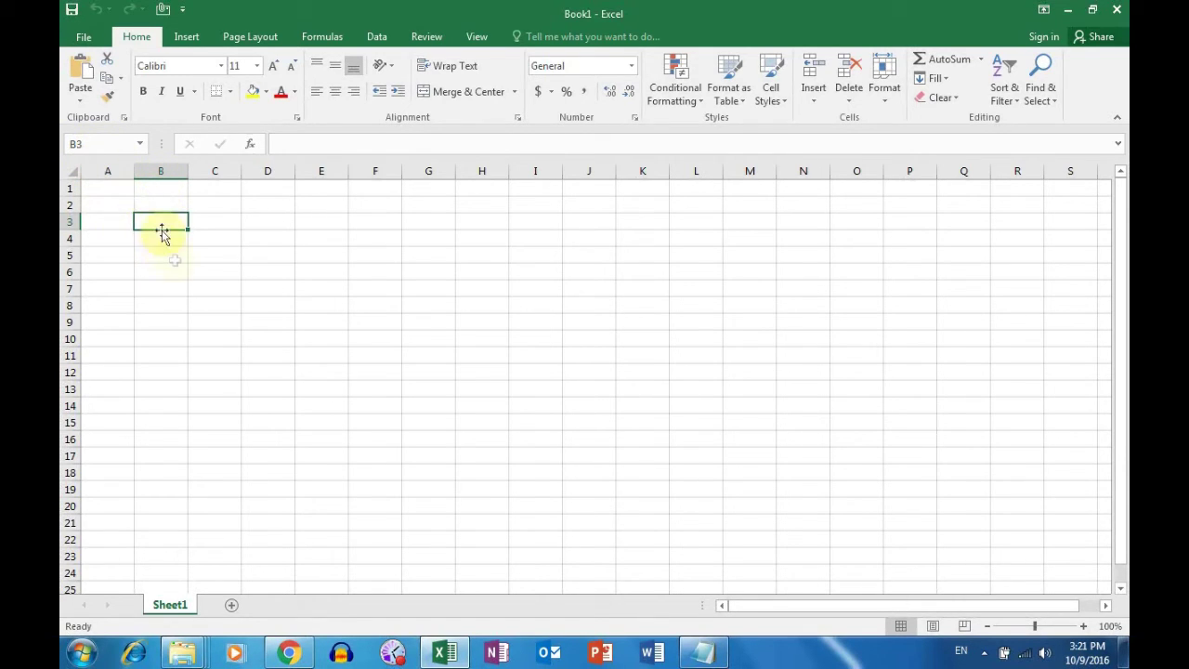
click(163, 262)
click(159, 218)
drag(101, 185, 170, 223)
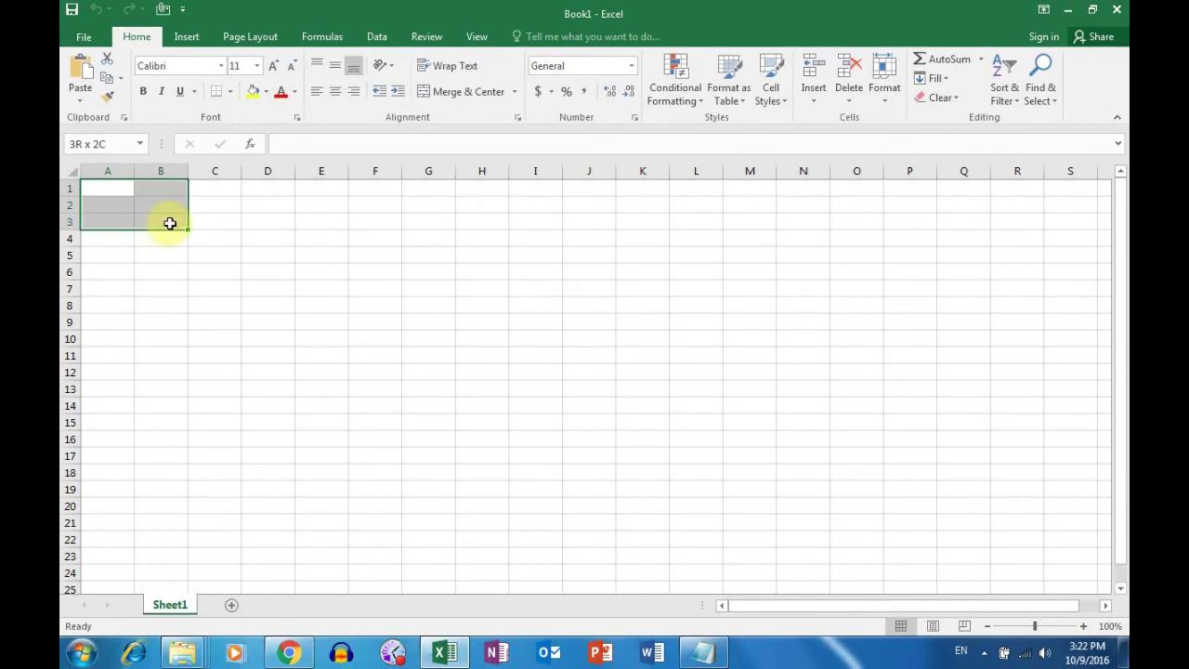
click(206, 308)
click(145, 223)
click(101, 185)
drag(101, 185, 163, 236)
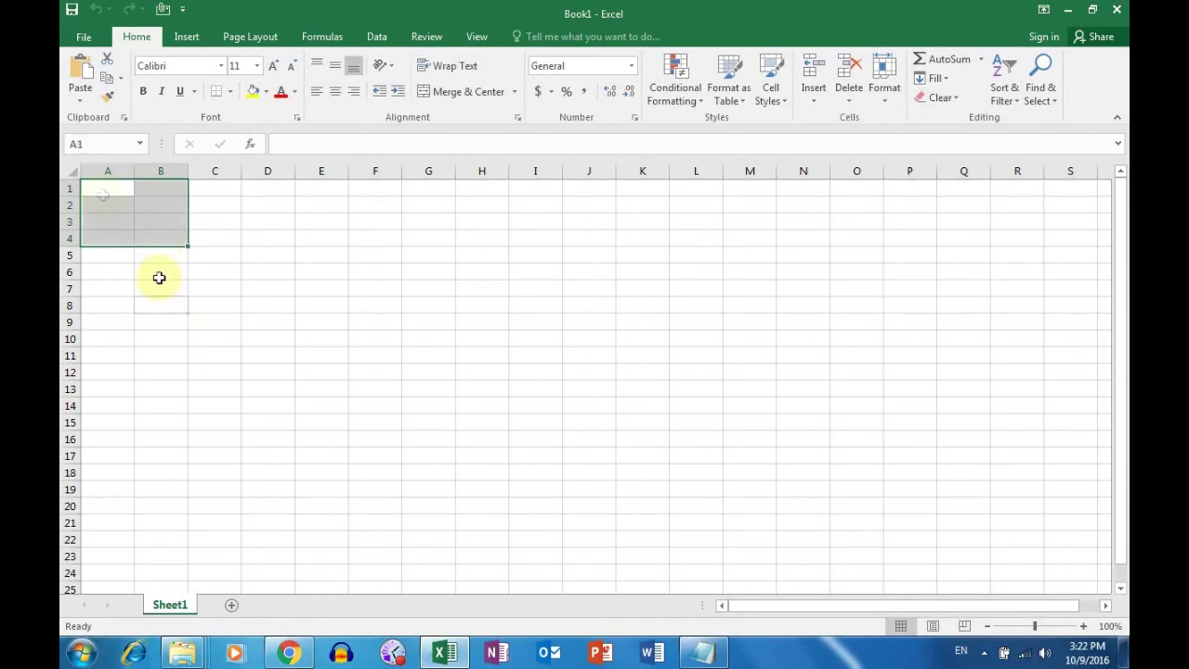
click(163, 305)
mouse_move(101, 188)
mouse_down()
mouse_move(329, 291)
mouse_move(284, 323)
mouse_up()
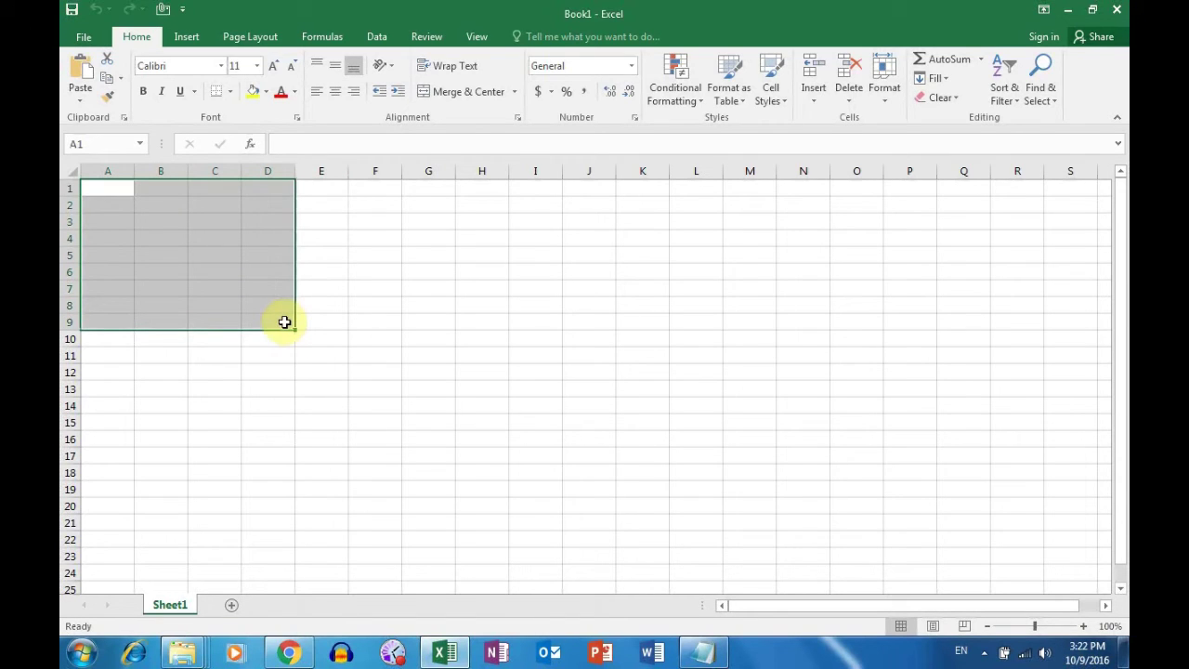
click(252, 420)
click(108, 186)
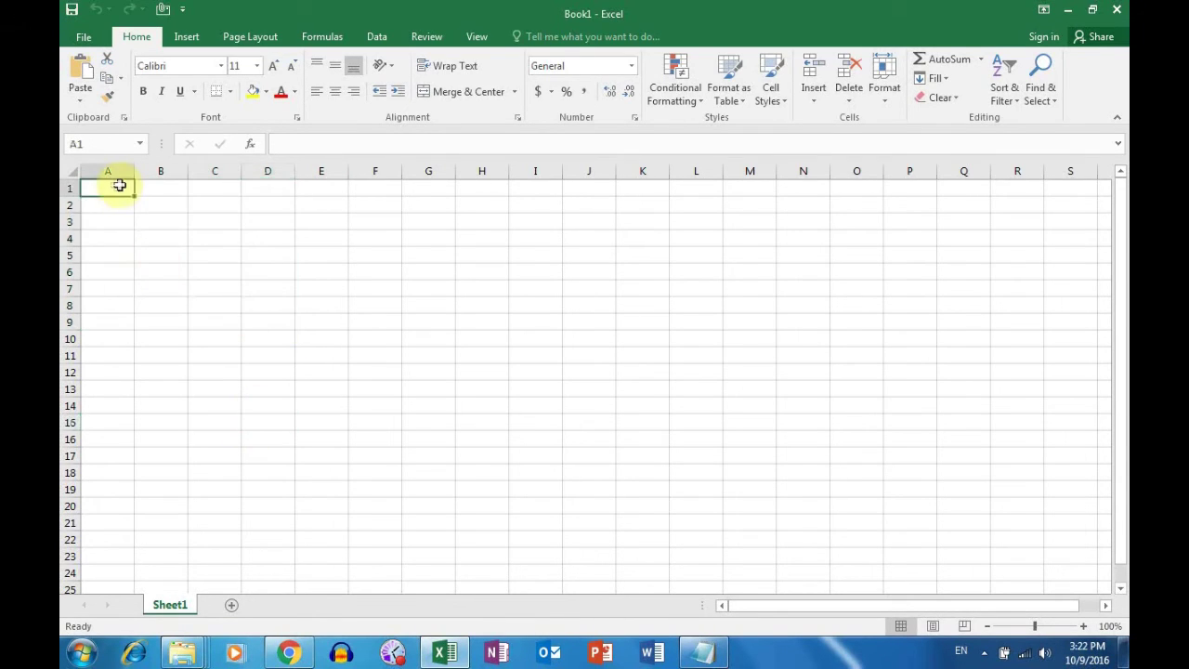
mouse_move(107, 186)
mouse_down()
mouse_move(352, 323)
mouse_move(342, 389)
mouse_up()
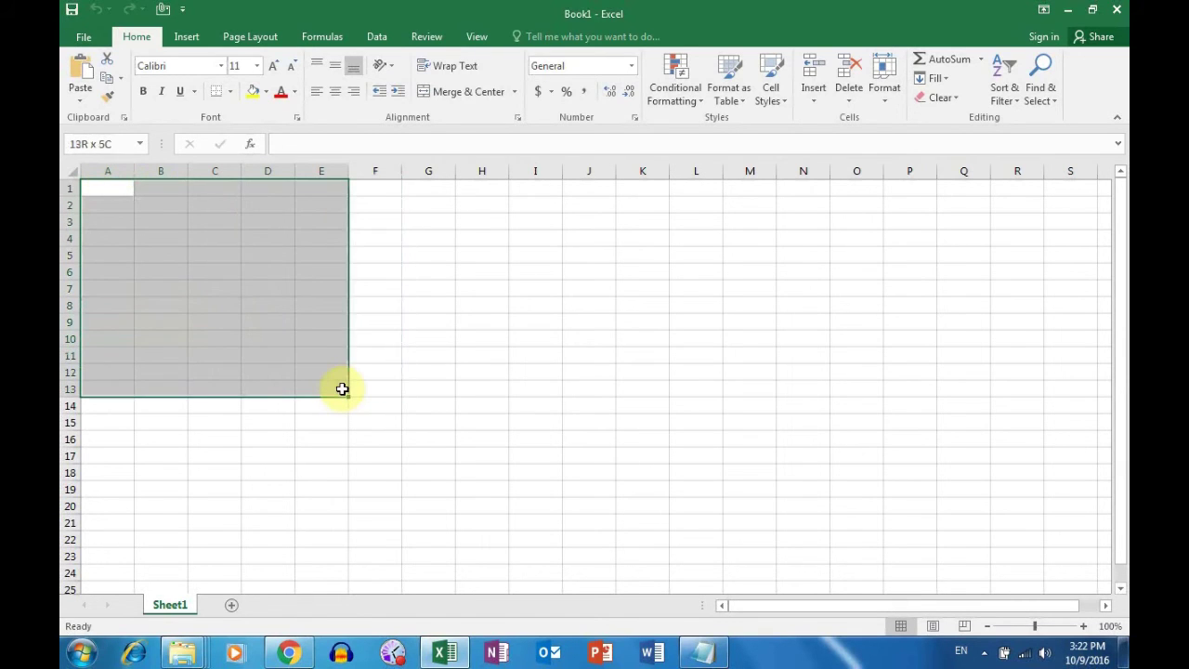
click(326, 433)
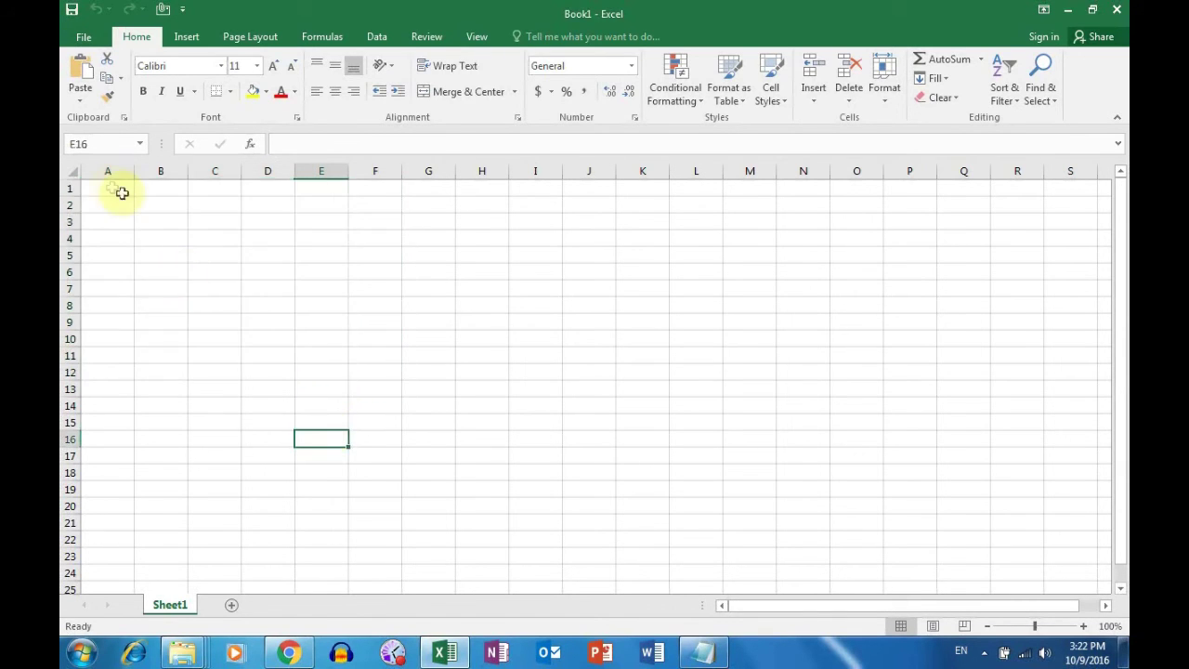
drag(117, 191, 279, 390)
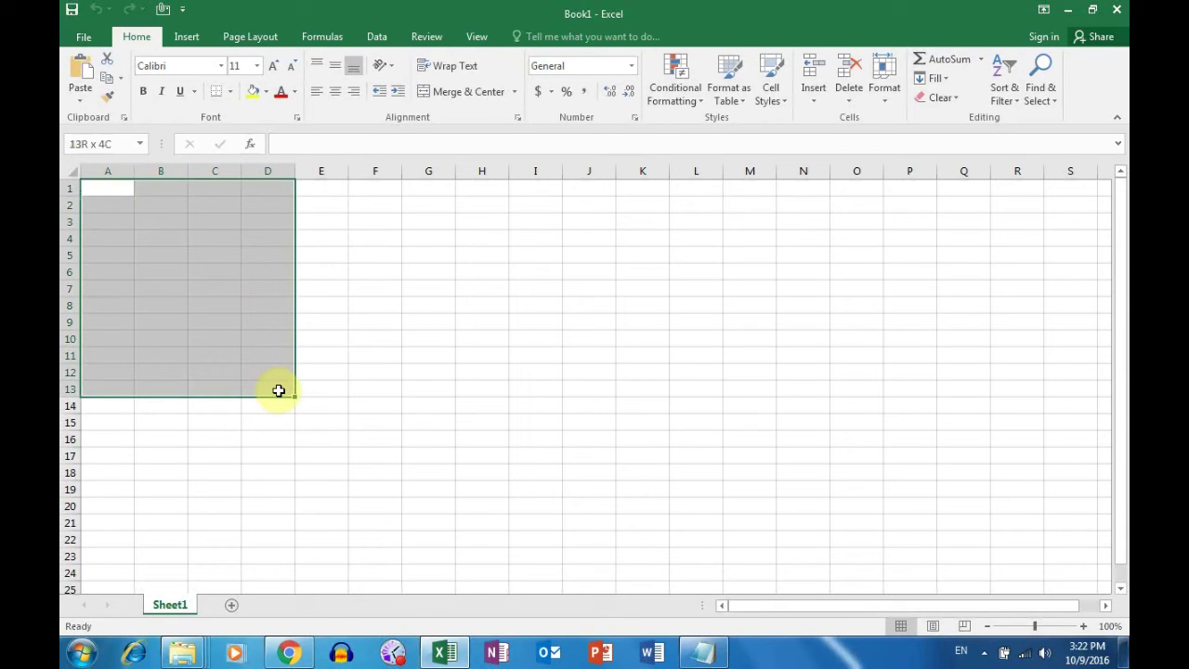
mouse_move(111, 189)
mouse_down()
mouse_move(151, 289)
mouse_move(275, 410)
mouse_up()
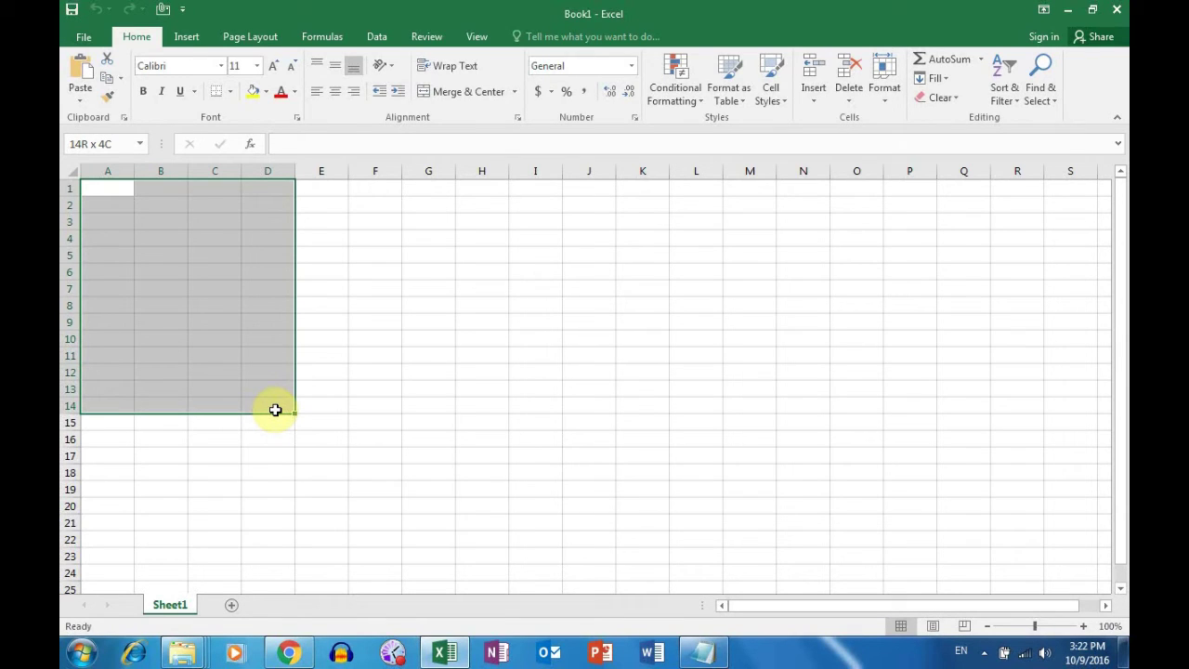
drag(275, 409, 275, 410)
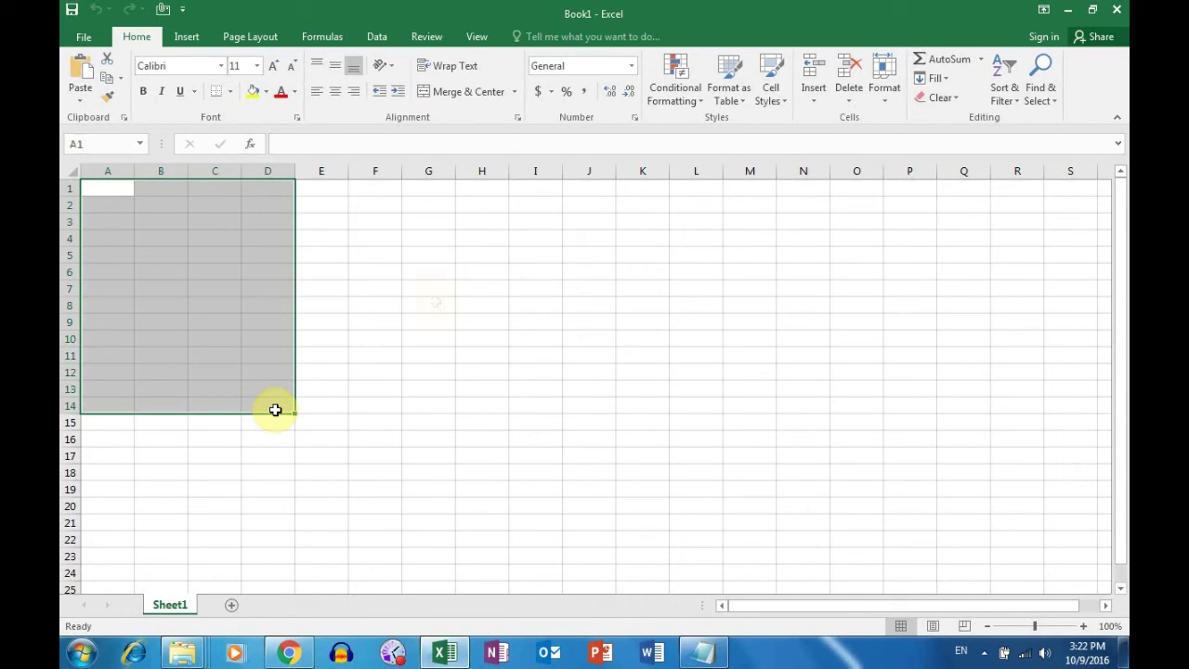
click(396, 311)
scroll(284, 419, down, 4)
scroll(284, 419, up, 3)
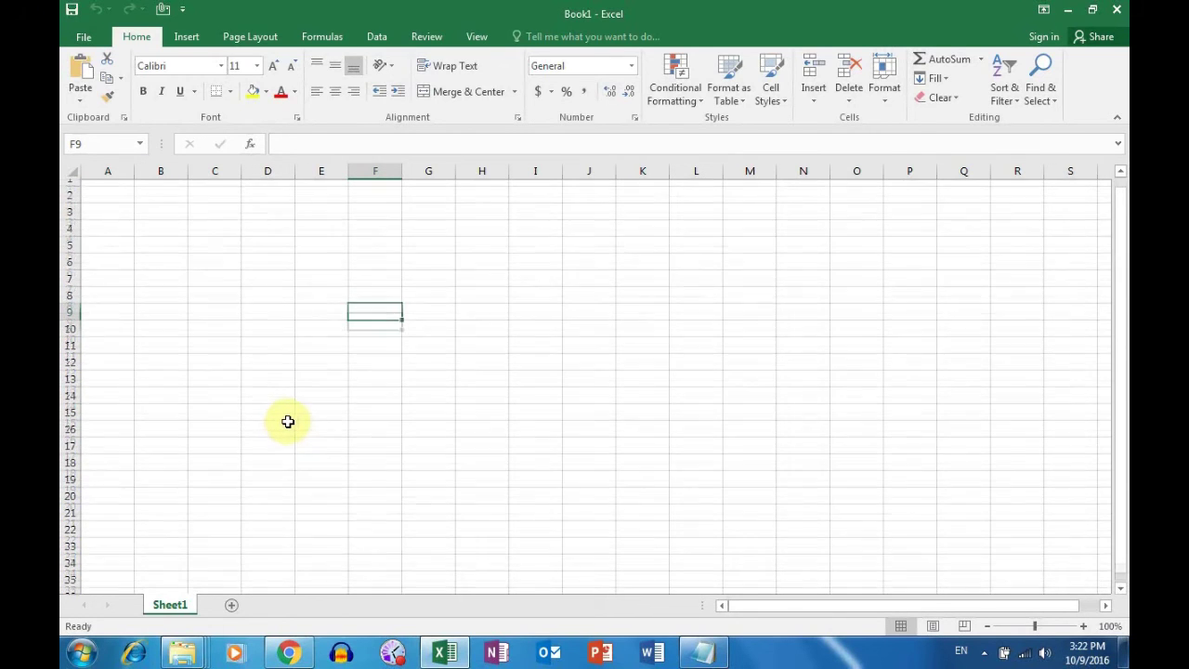
click(158, 274)
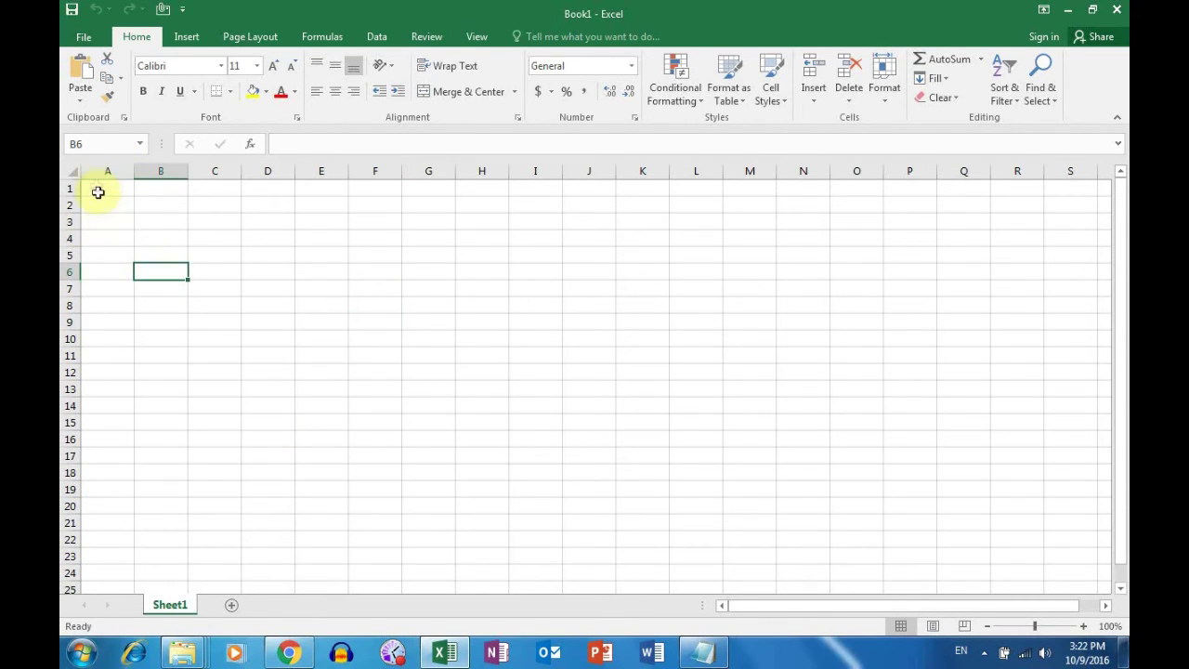
click(98, 192)
click(125, 268)
click(195, 321)
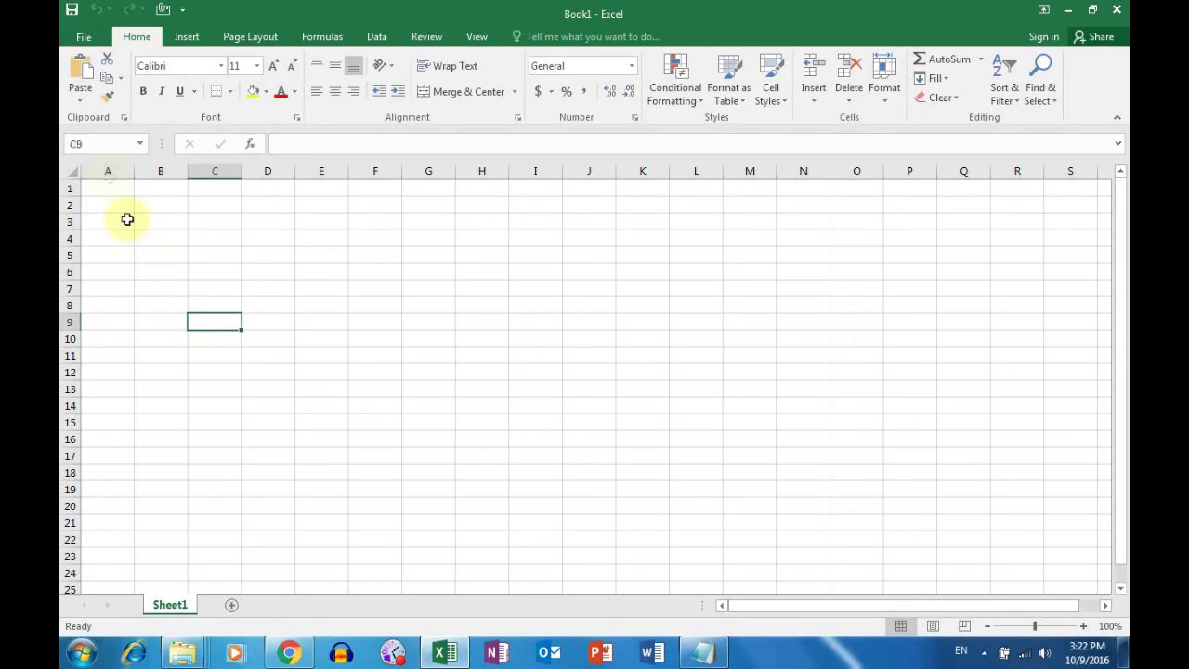
click(65, 271)
click(125, 173)
click(220, 373)
click(98, 144)
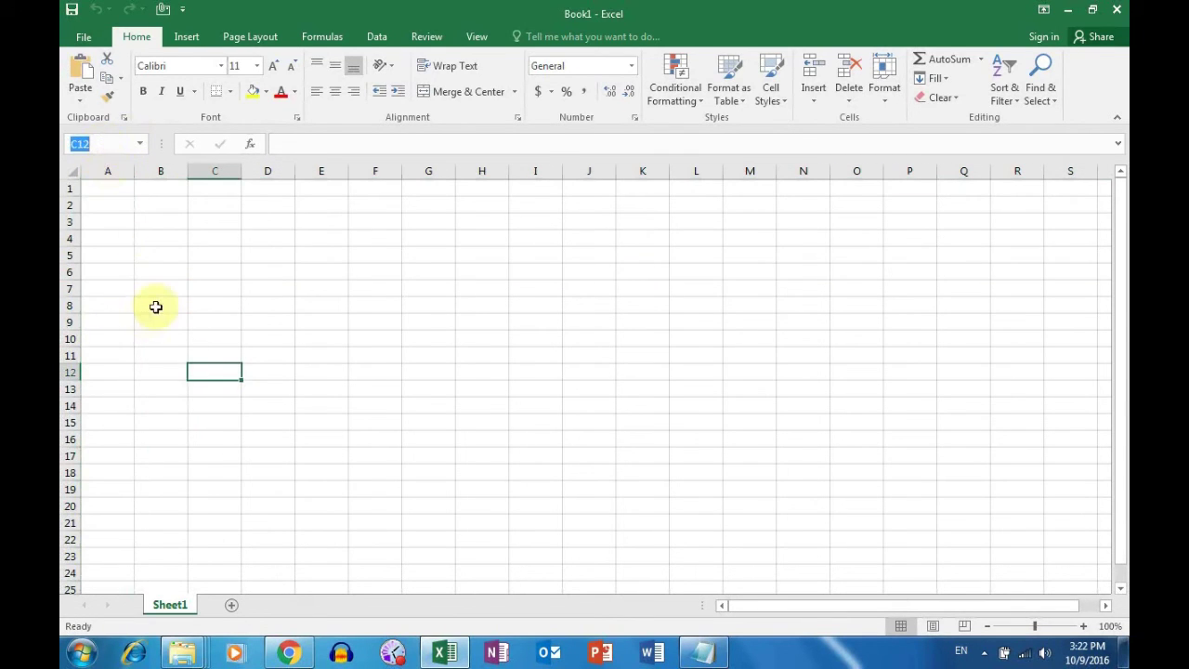
click(117, 204)
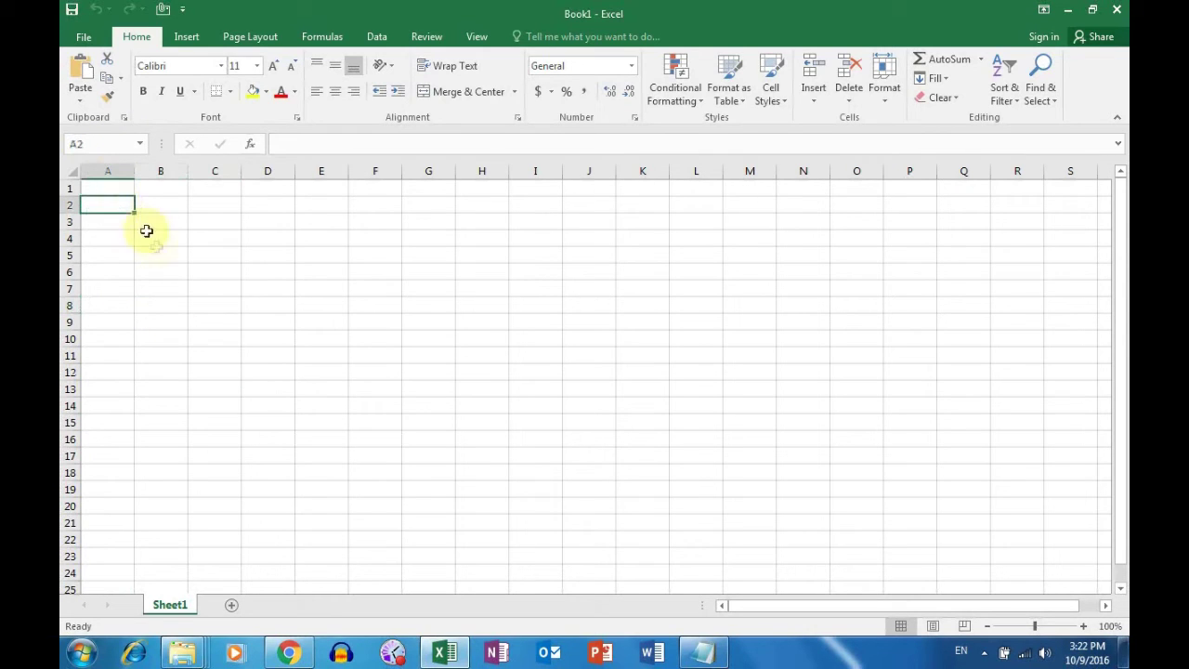
click(171, 273)
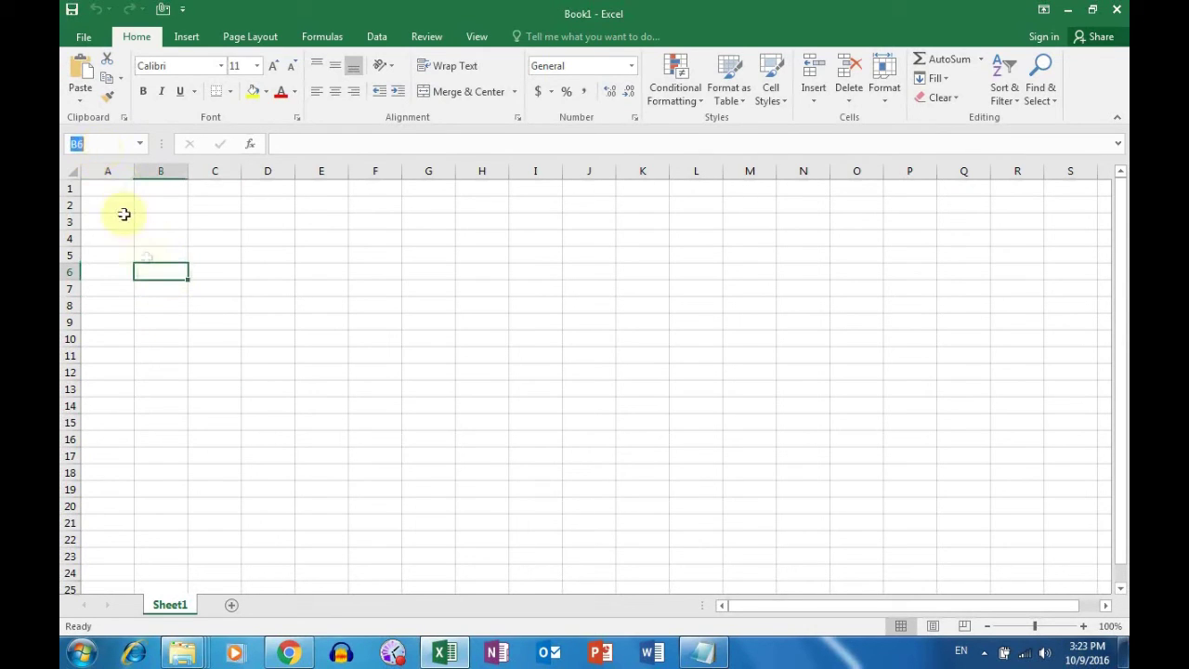
drag(109, 190, 163, 310)
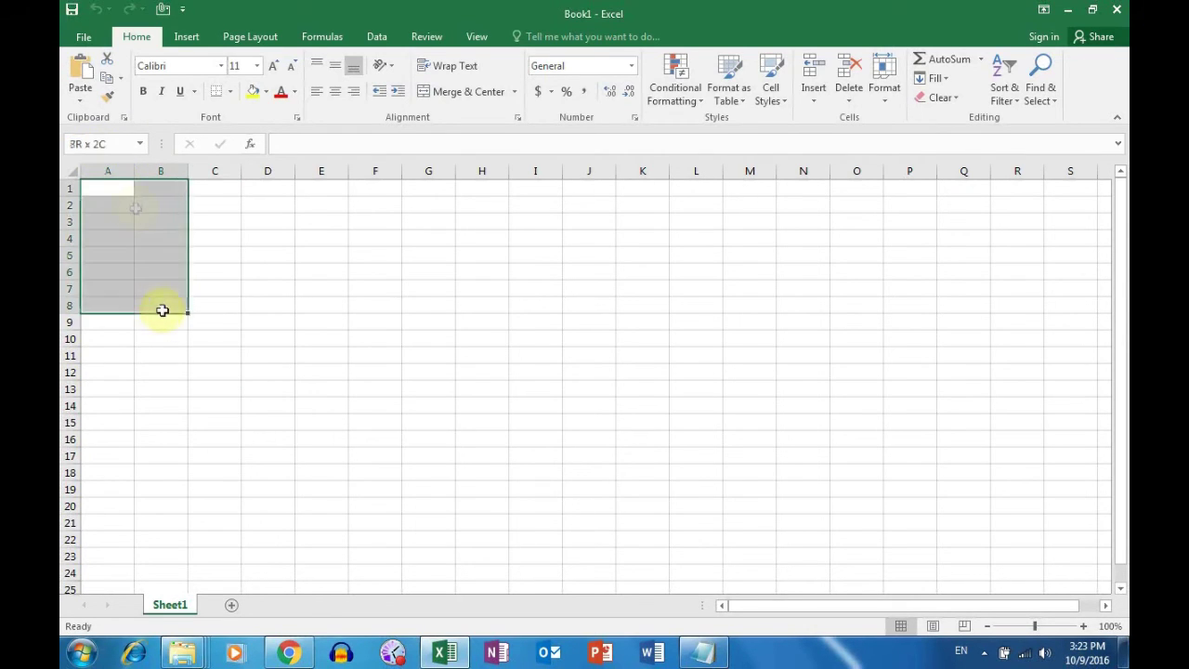
click(321, 387)
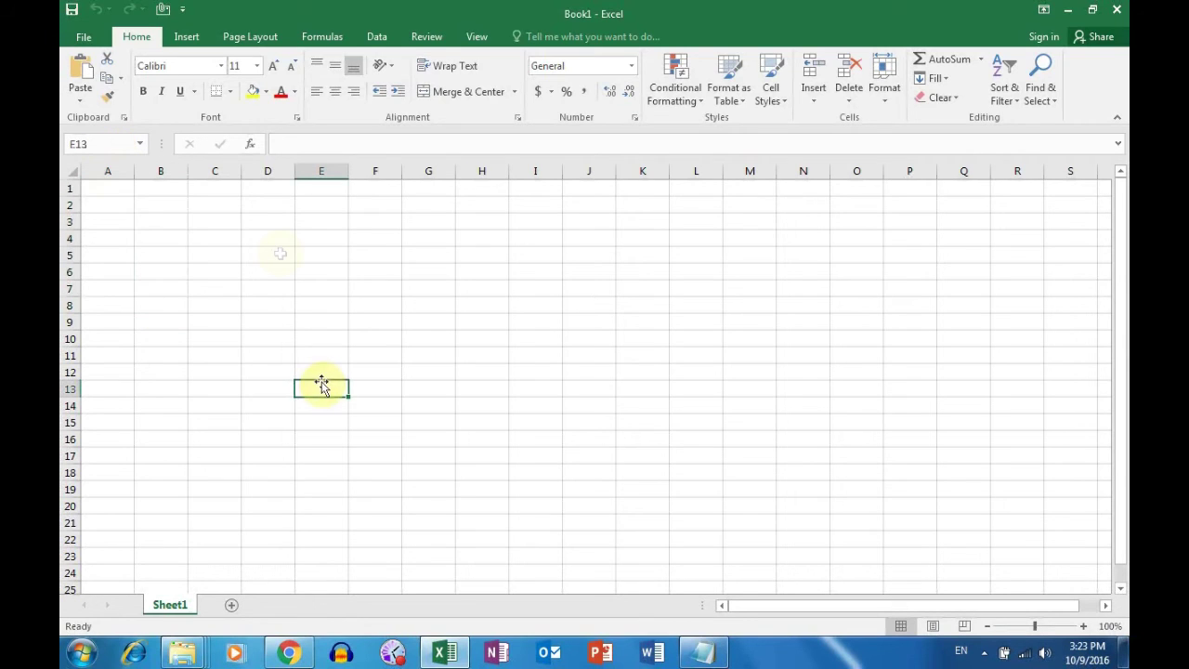
Enter 34 in cell E13 and the word 'the' in E14
click(293, 145)
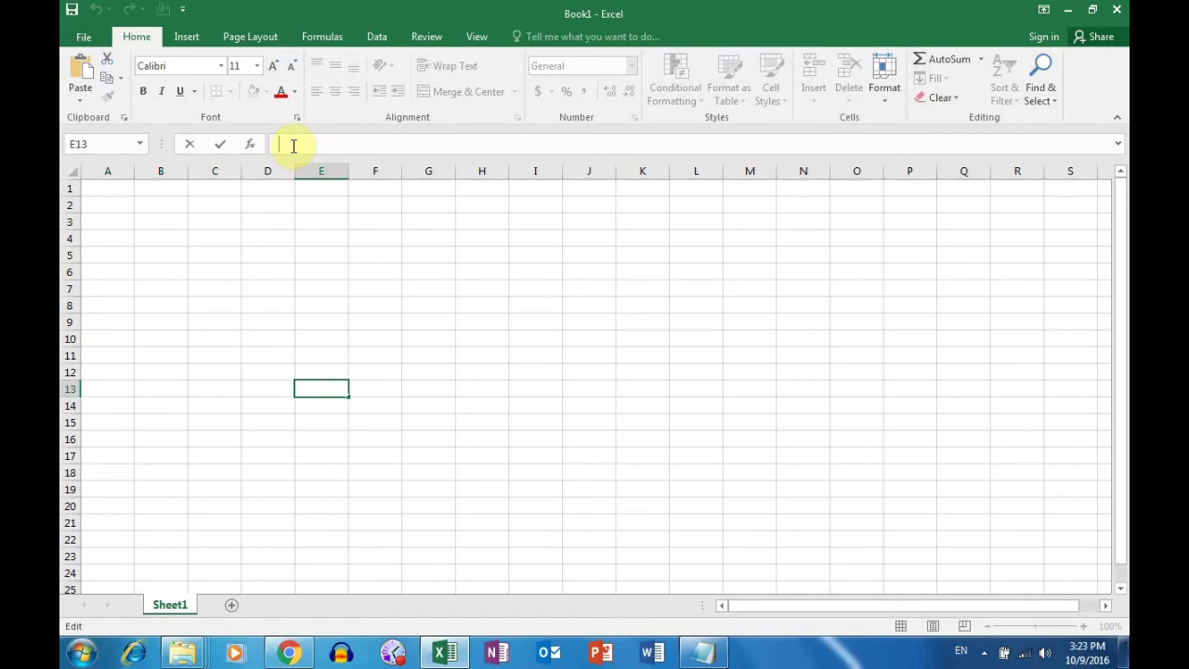
click(351, 401)
click(311, 383)
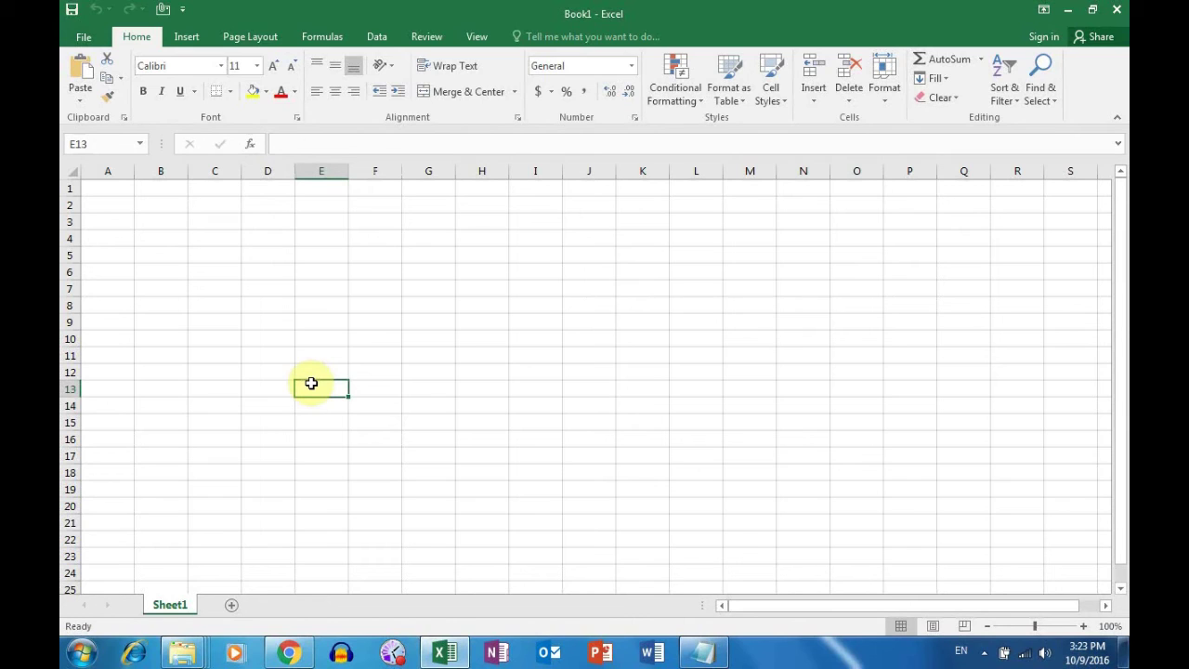
text(34)
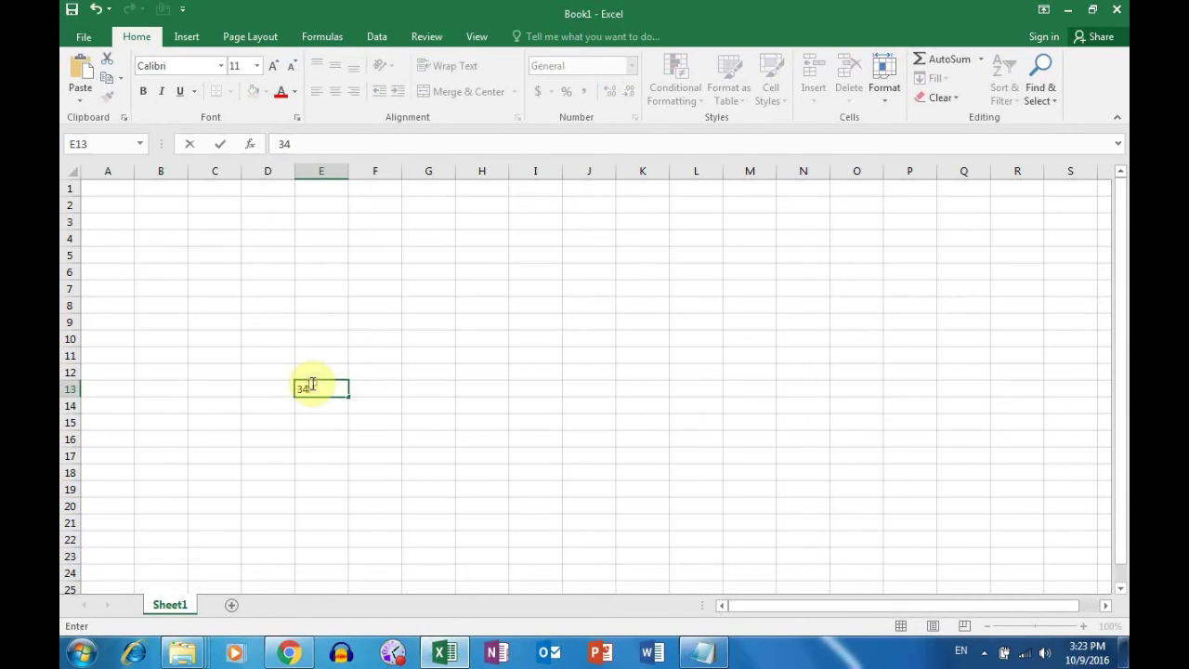
key(Return)
click(336, 390)
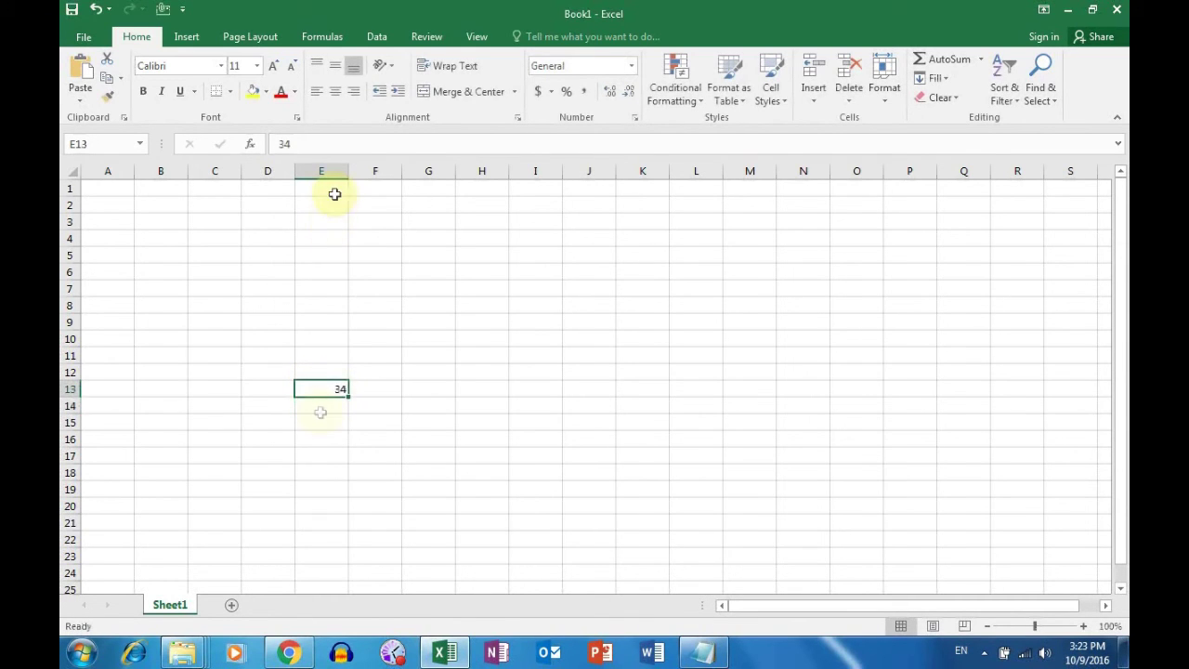
click(325, 409)
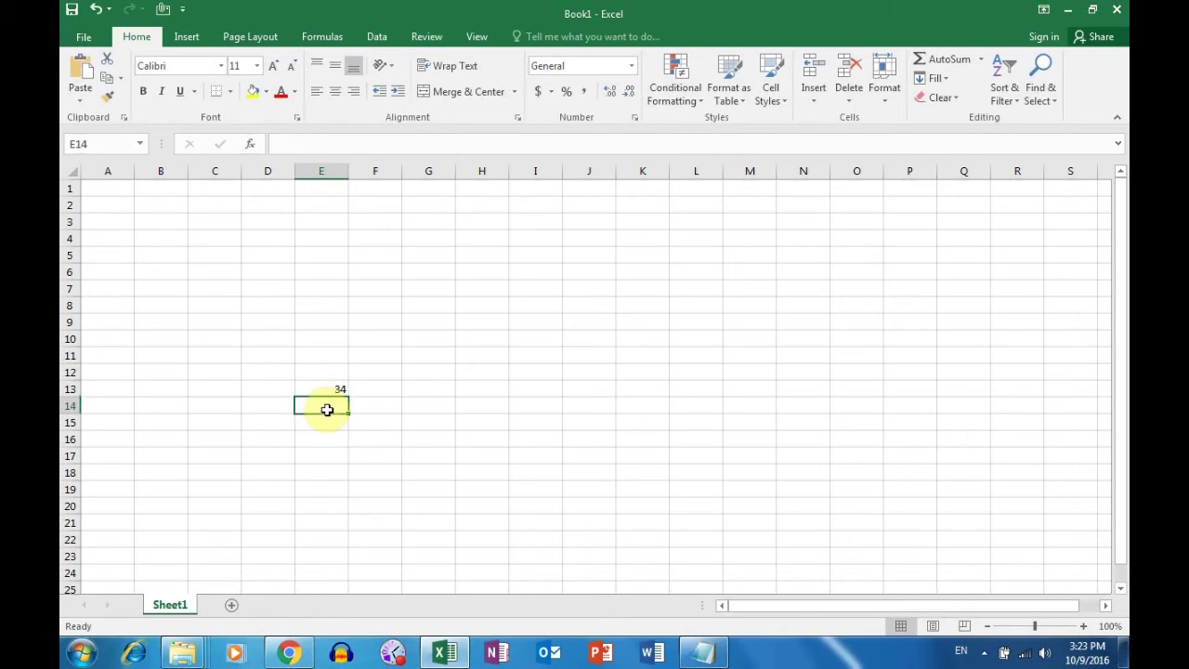
text(the)
key(Return)
Enter 50 in F13, select E13:F13, and pick G13 for the product
click(331, 408)
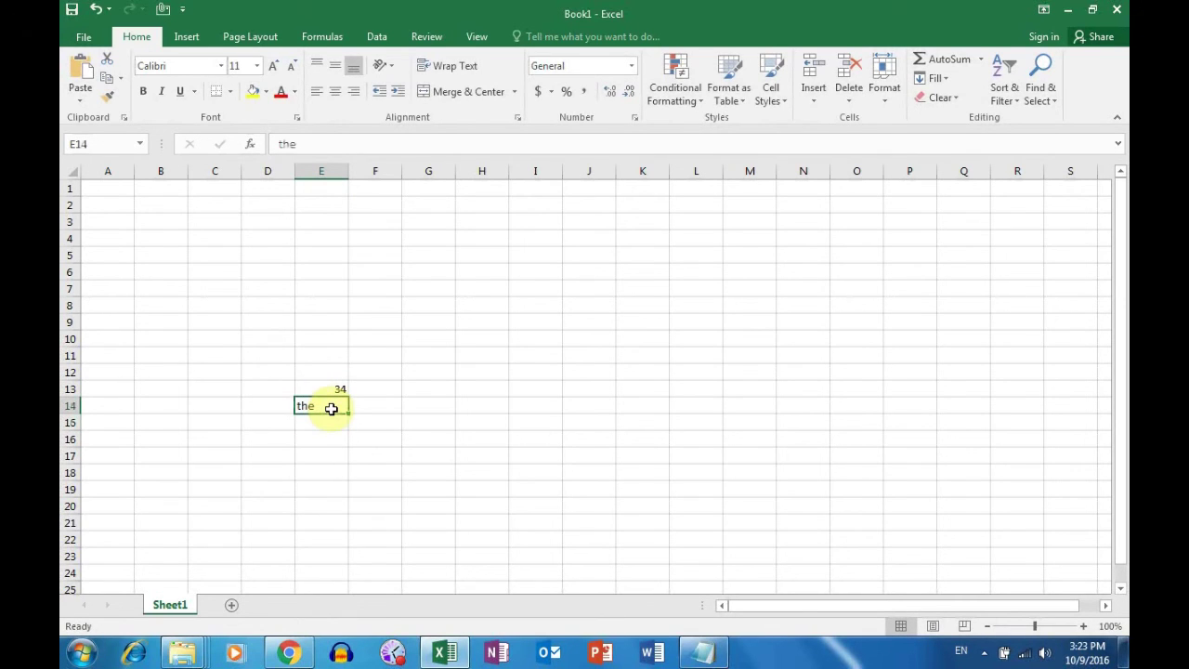
click(329, 337)
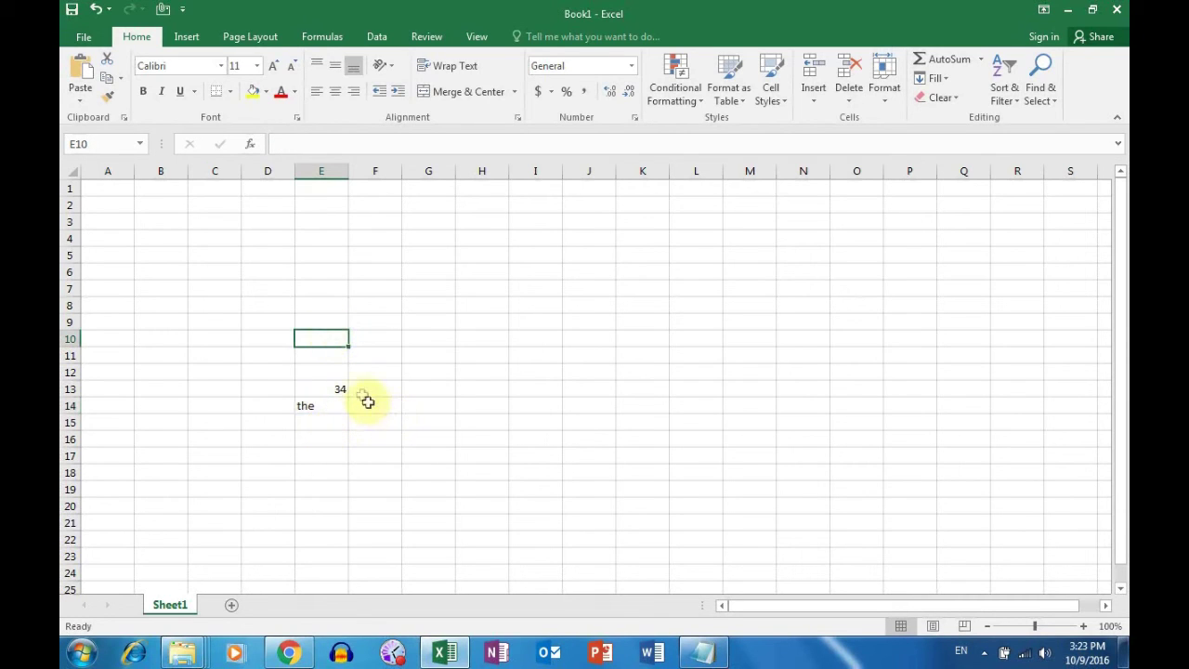
click(364, 389)
text(5)
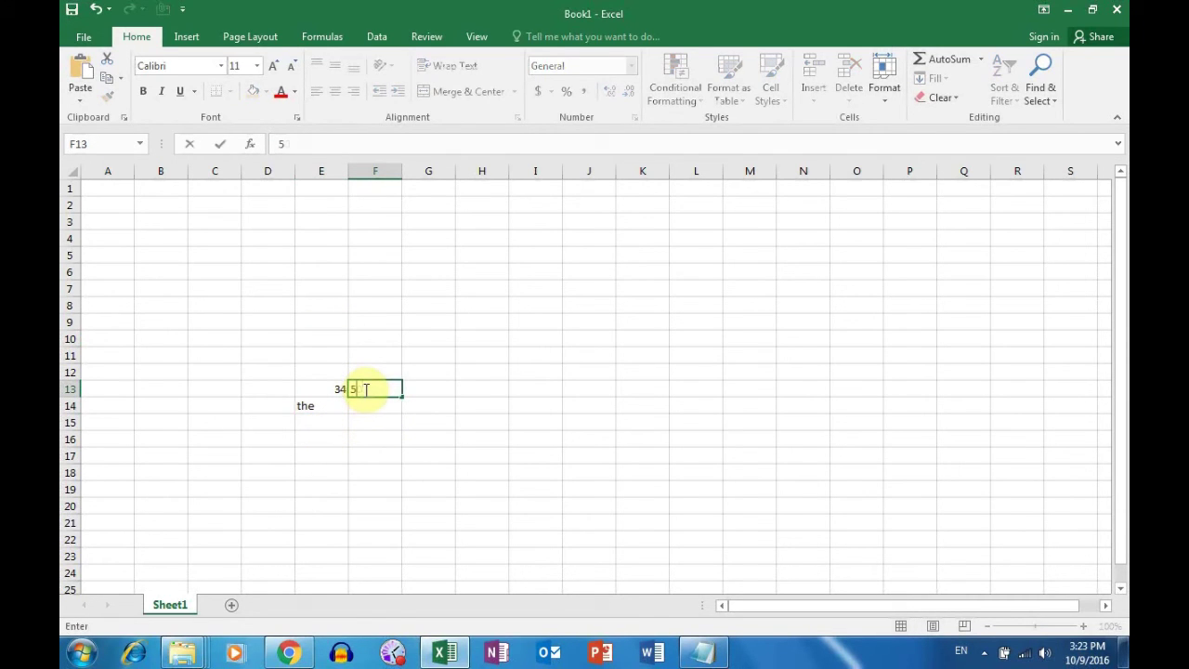
key(Return)
click(364, 390)
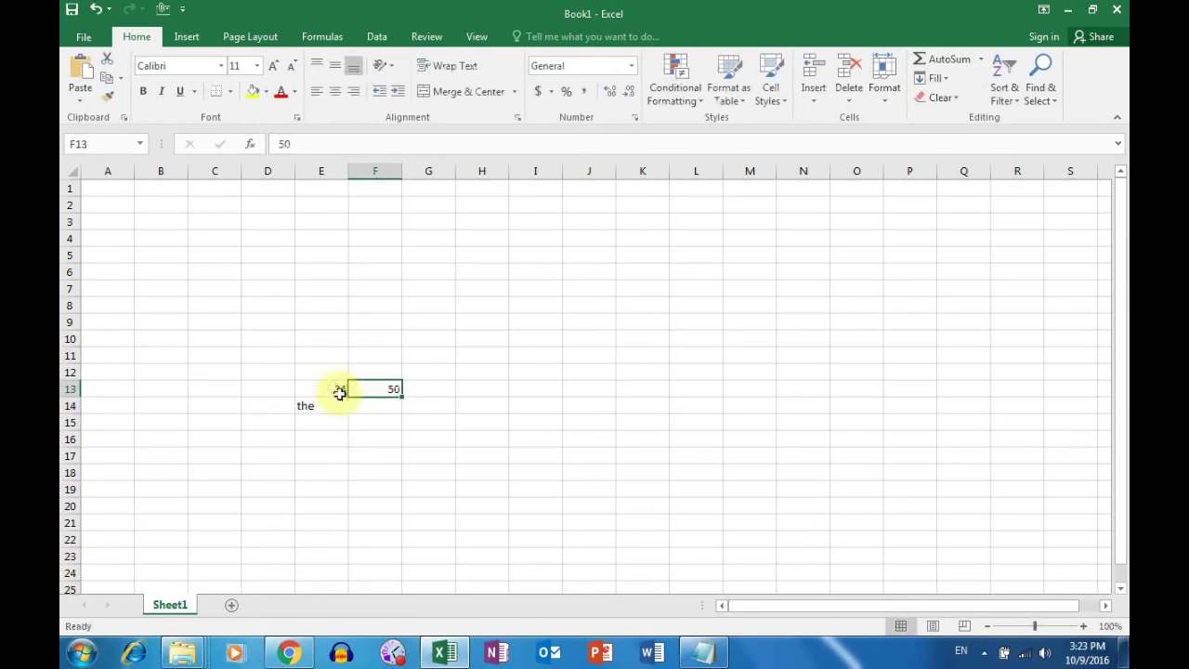
drag(340, 391, 379, 389)
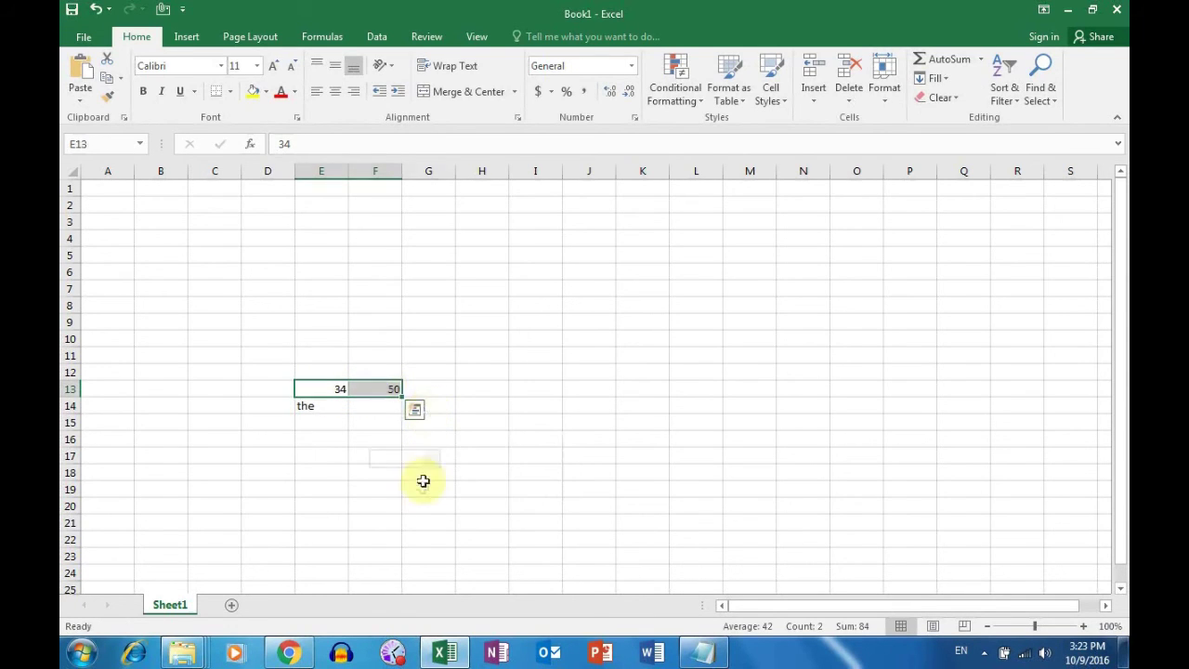
click(423, 486)
click(418, 390)
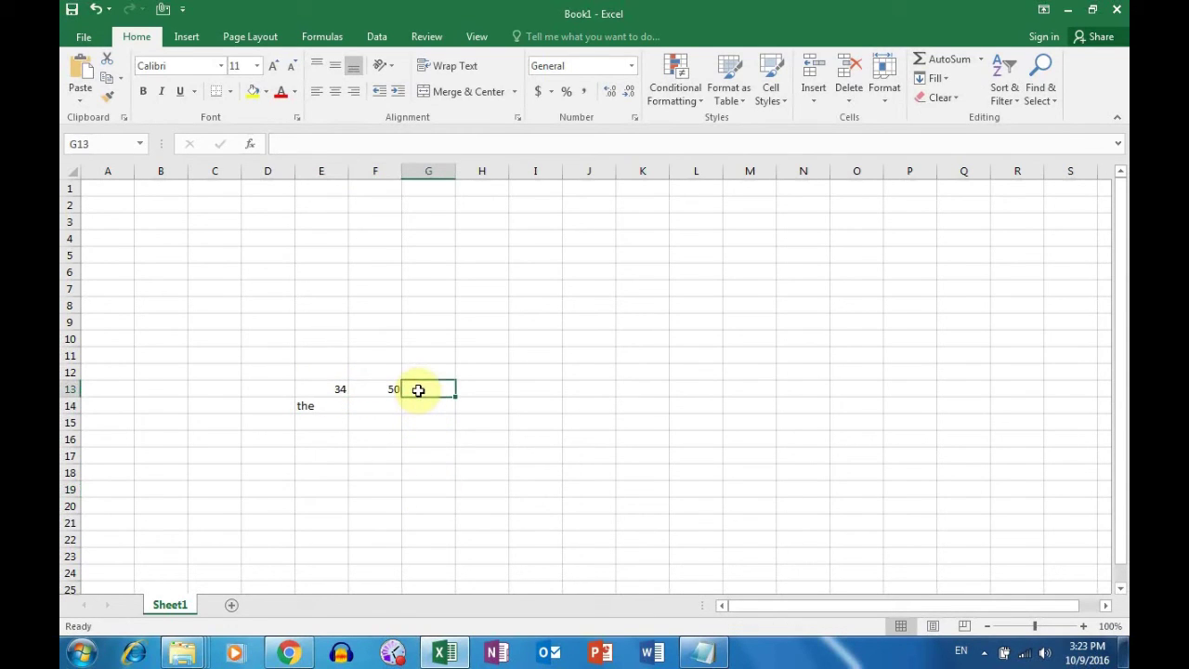
Enter the formula =E13*F13 in G13 to multiply 34 by 50, giving 1700
text(=)
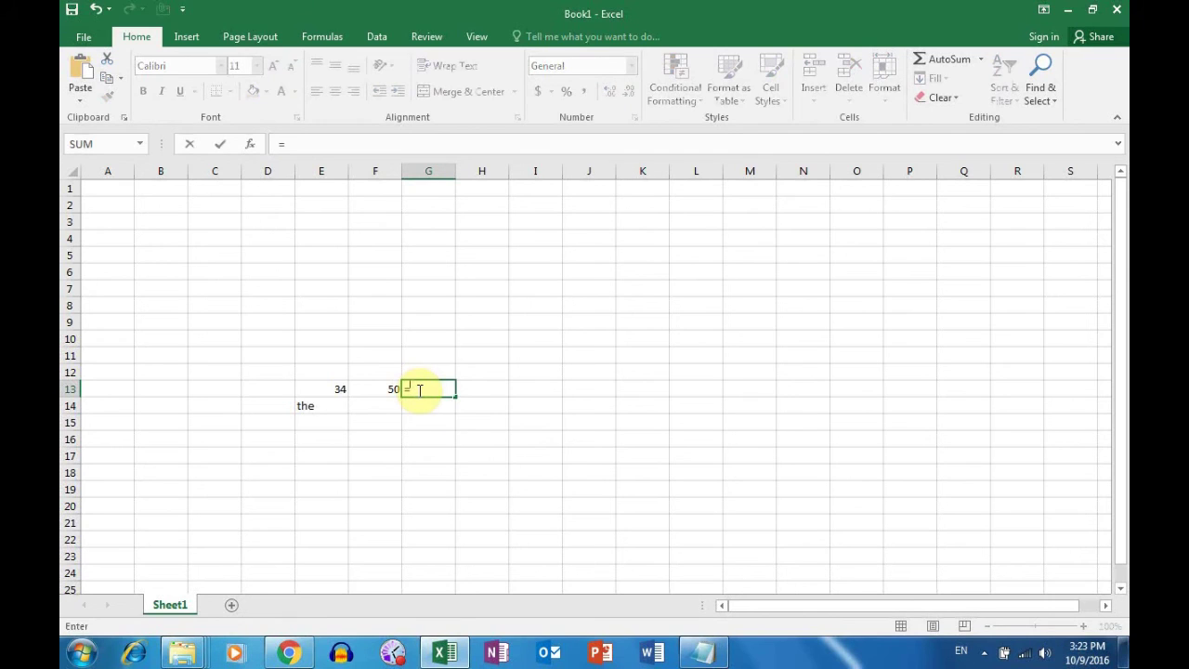
click(335, 389)
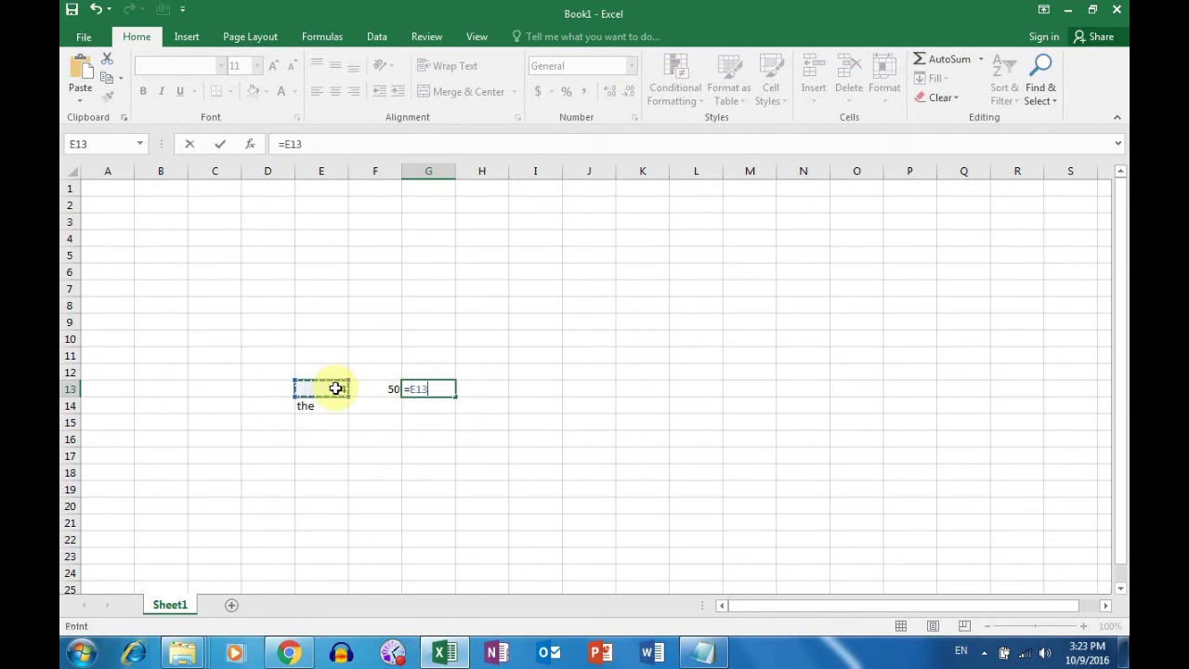
text(*)
click(363, 394)
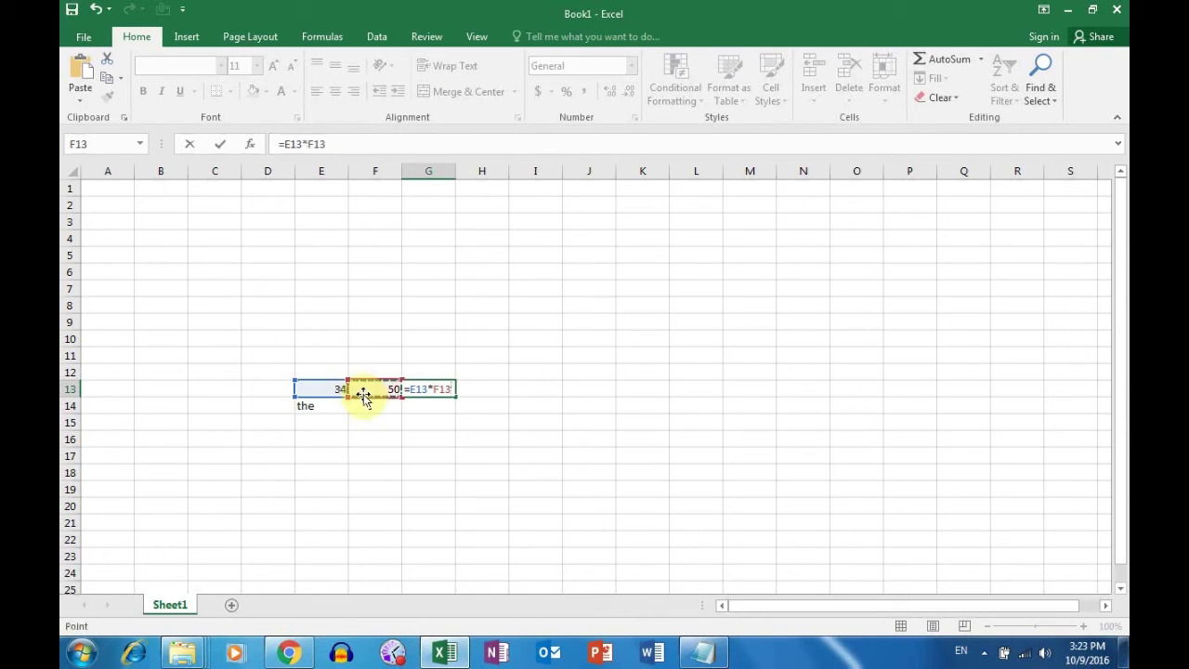
key(Return)
Reselect G13 and review its =E13*F13 formula in the formula bar, leaving it unchanged
click(434, 388)
drag(375, 146, 227, 146)
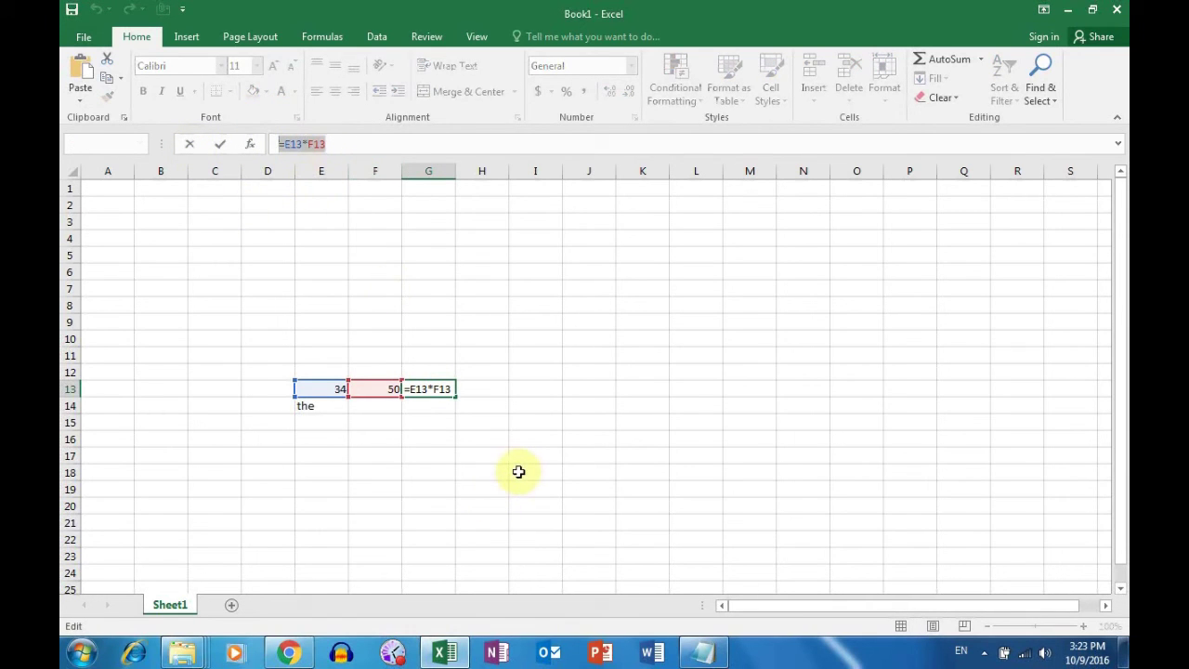
key(Return)
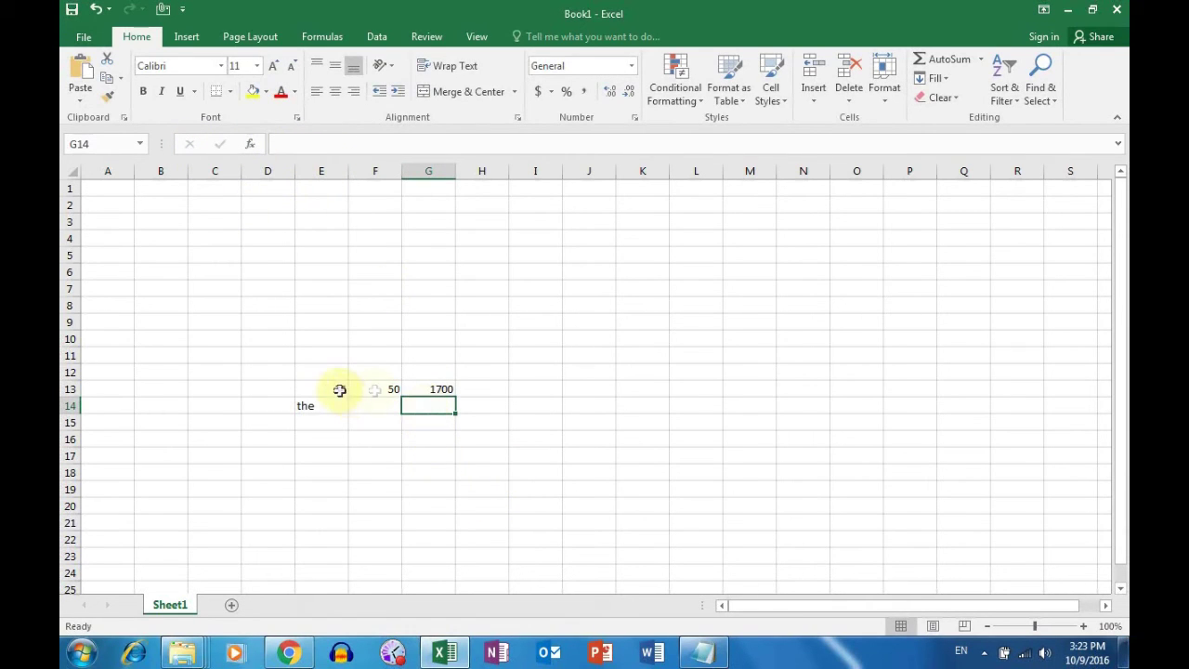
click(412, 390)
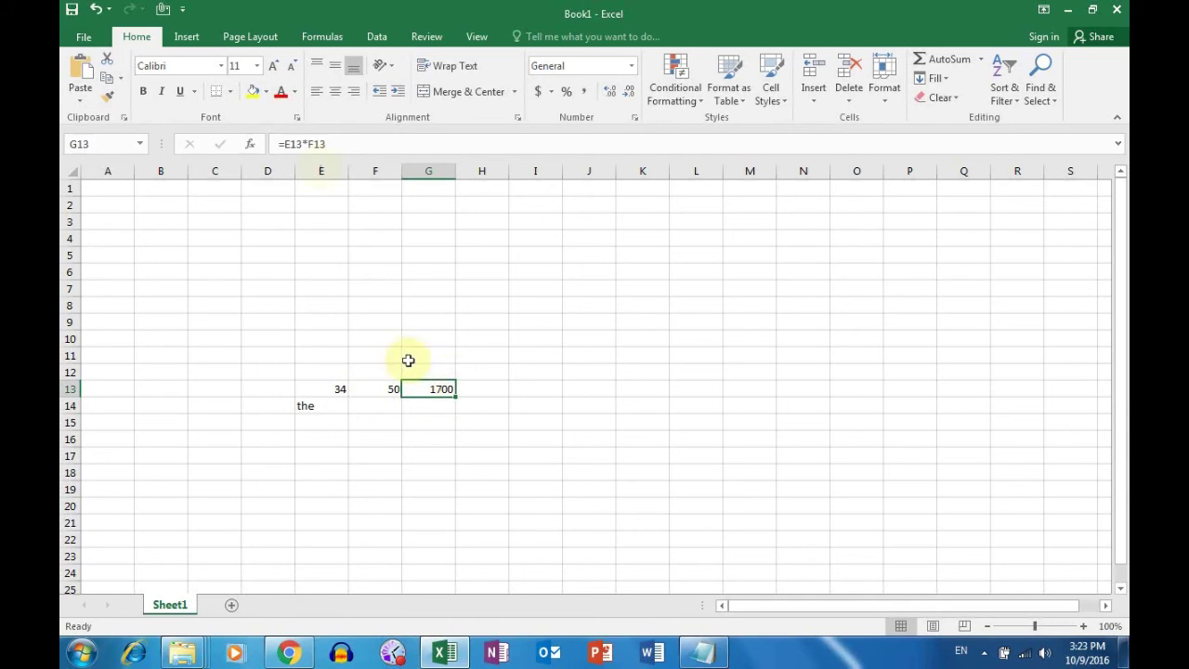
drag(343, 145, 247, 142)
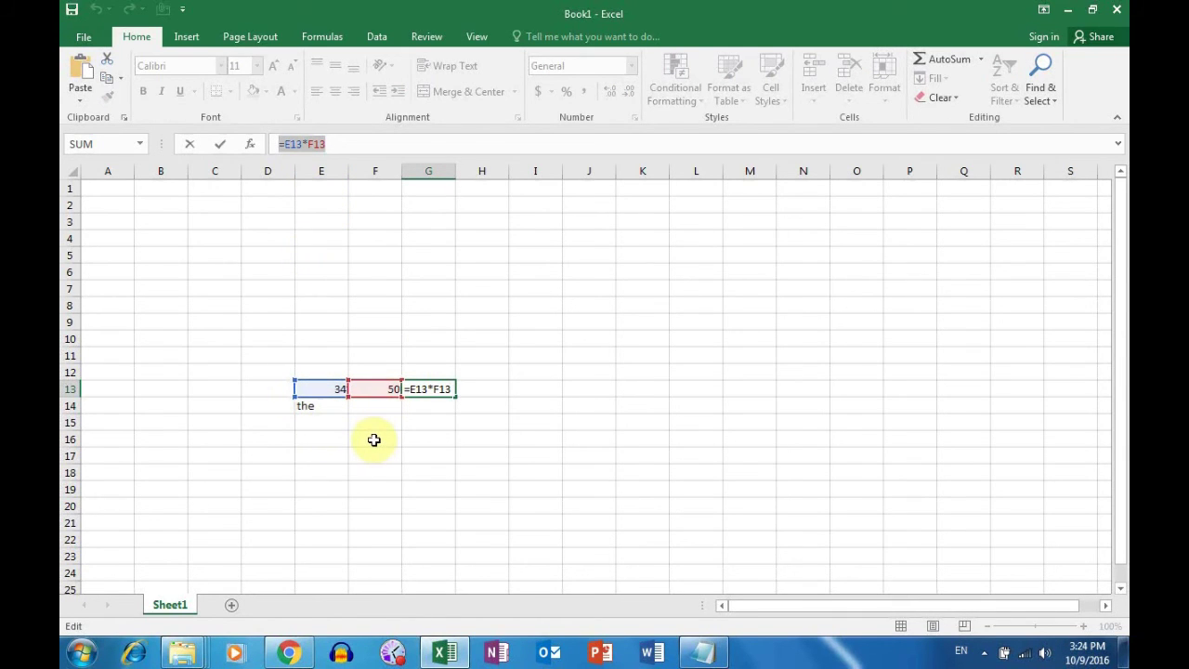
key(Return)
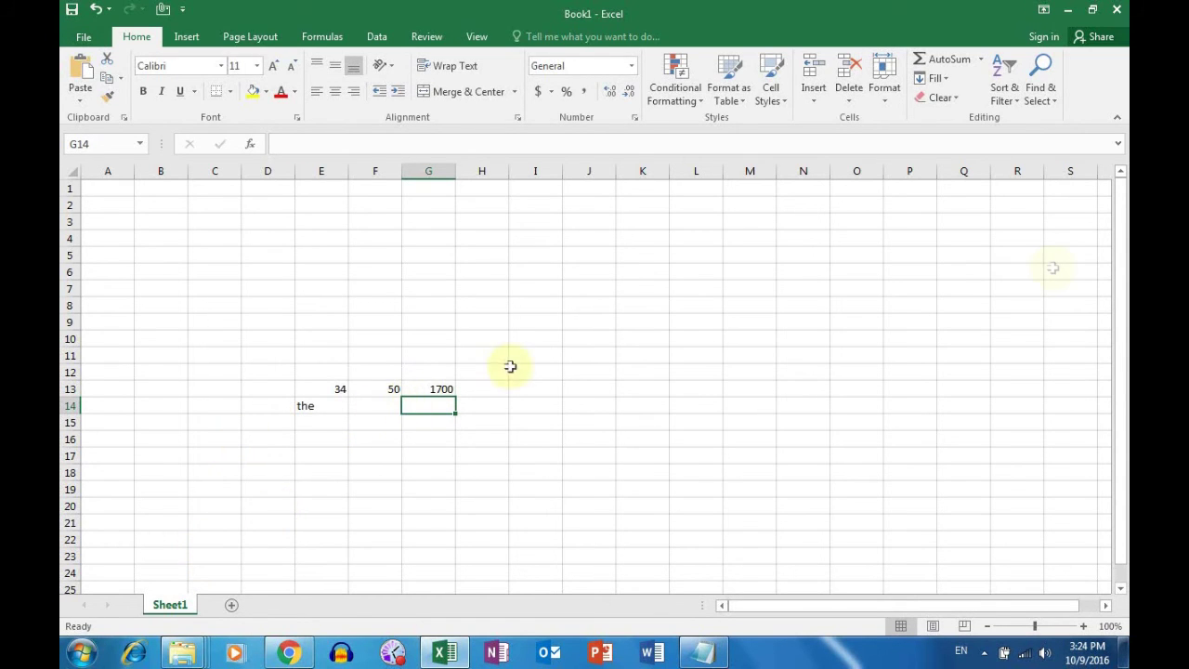
Scroll vertically and horizontally across the worksheet to survey its cells
drag(1119, 406, 1124, 347)
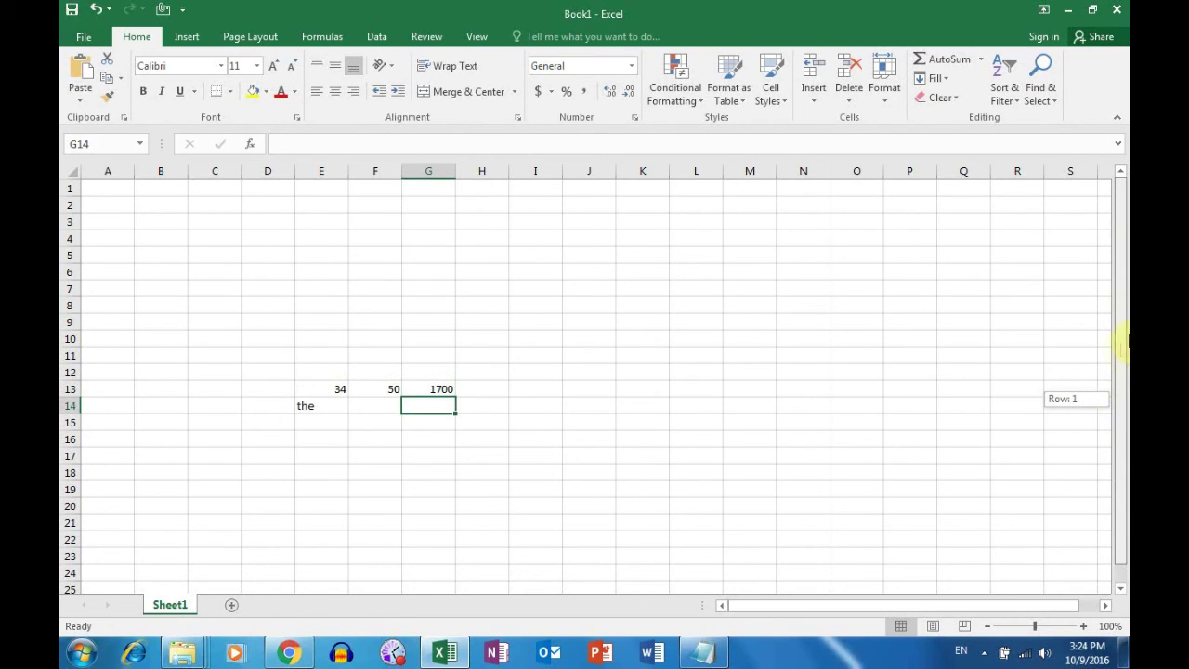
drag(1122, 436, 1109, 400)
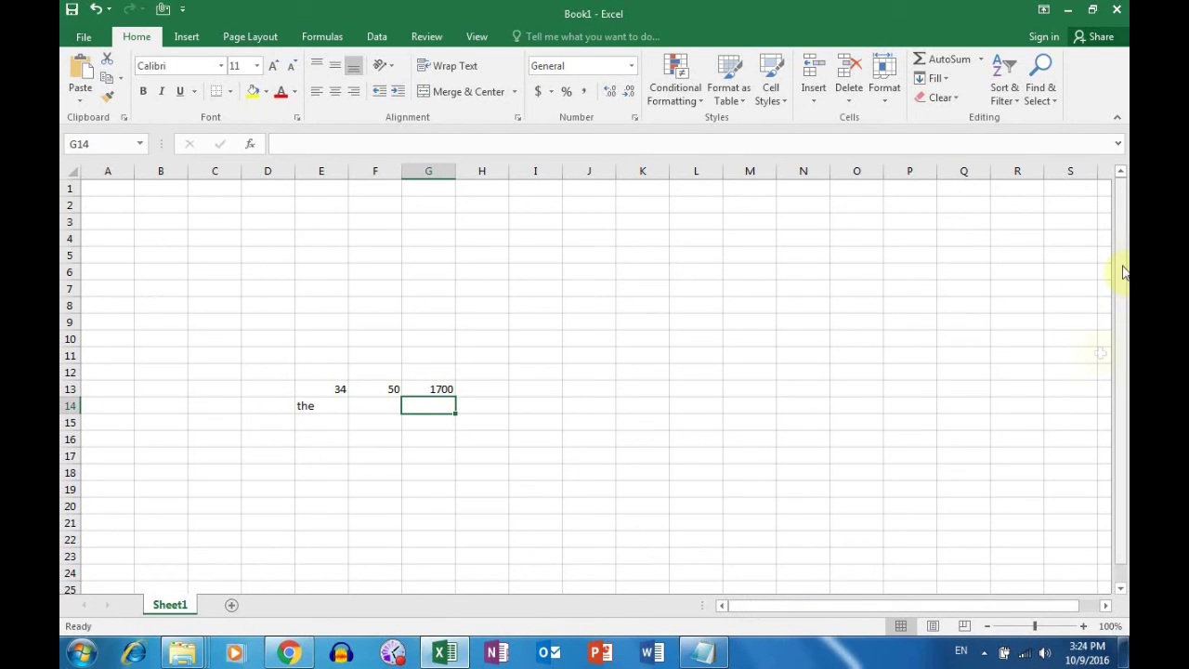
mouse_move(1120, 299)
mouse_down()
mouse_move(1122, 388)
mouse_move(1124, 279)
mouse_up()
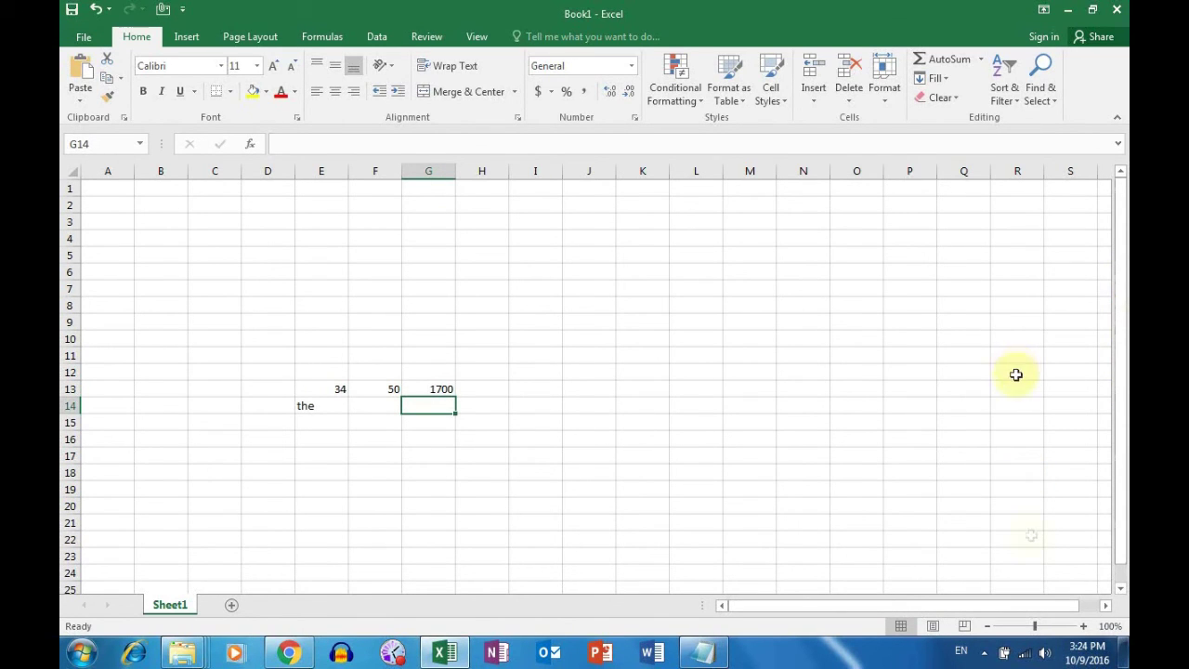
scroll(1121, 600, down, 1)
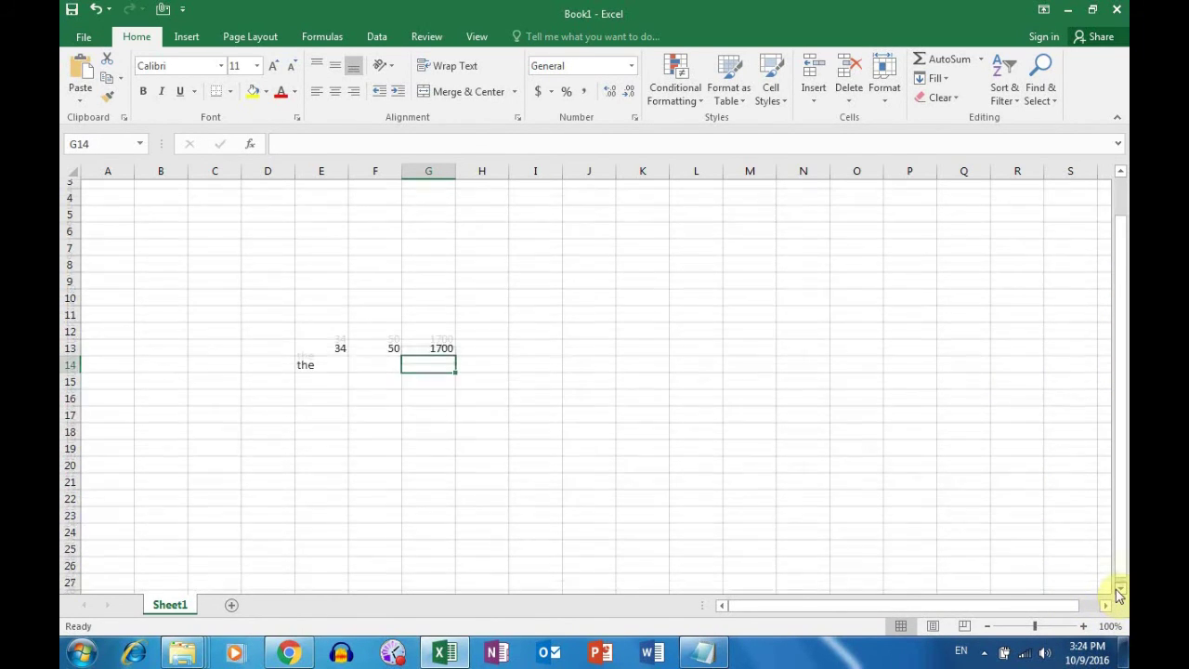
scroll(1122, 598, down, 1)
scroll(1122, 598, down, 1)
scroll(1122, 597, down, 1)
scroll(1122, 597, down, 1)
scroll(1122, 597, down, 5)
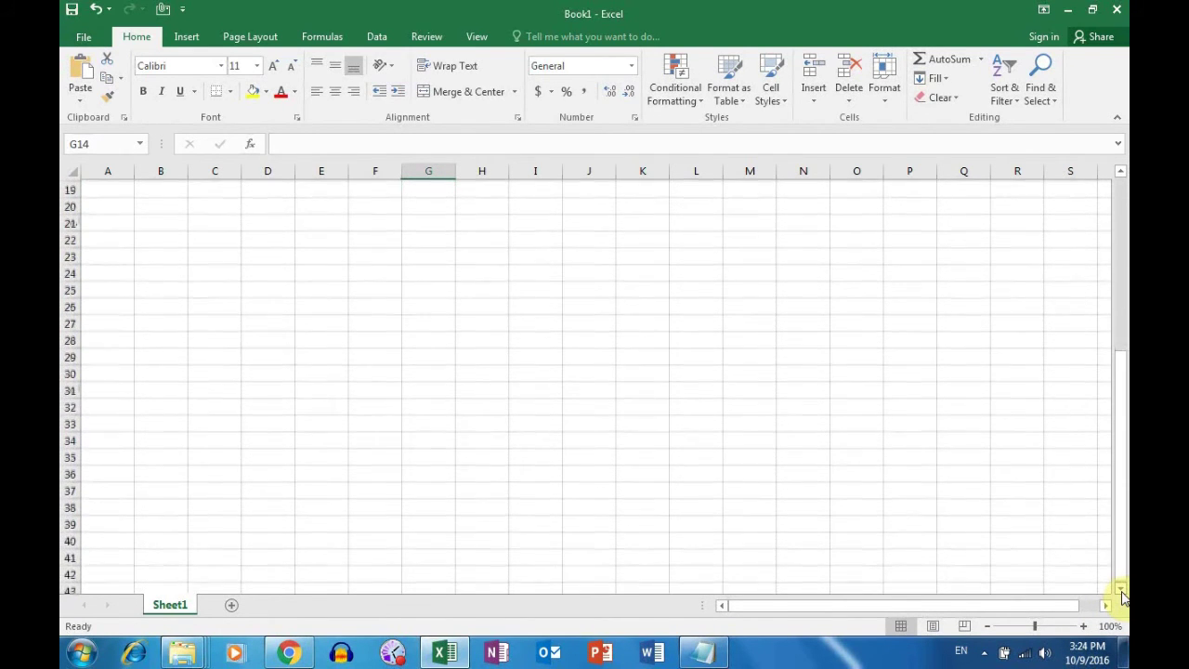
drag(1121, 446, 1123, 279)
drag(808, 610, 970, 614)
drag(876, 613, 935, 613)
drag(804, 620, 780, 613)
drag(1122, 307, 1124, 249)
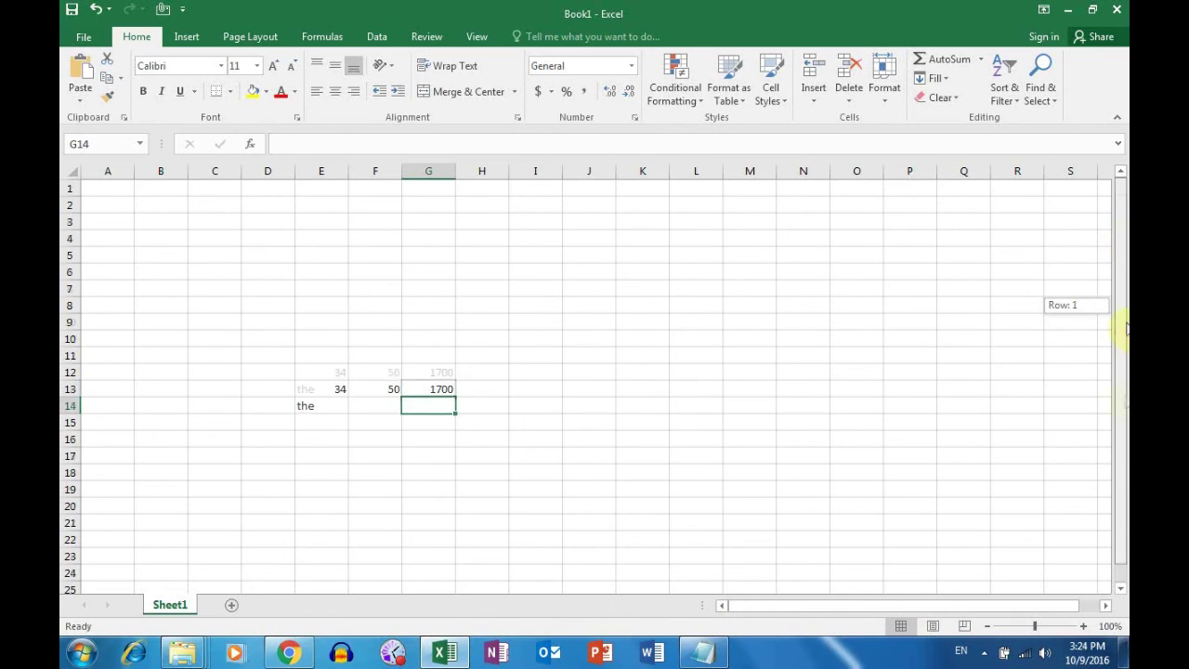
drag(1126, 327, 1120, 260)
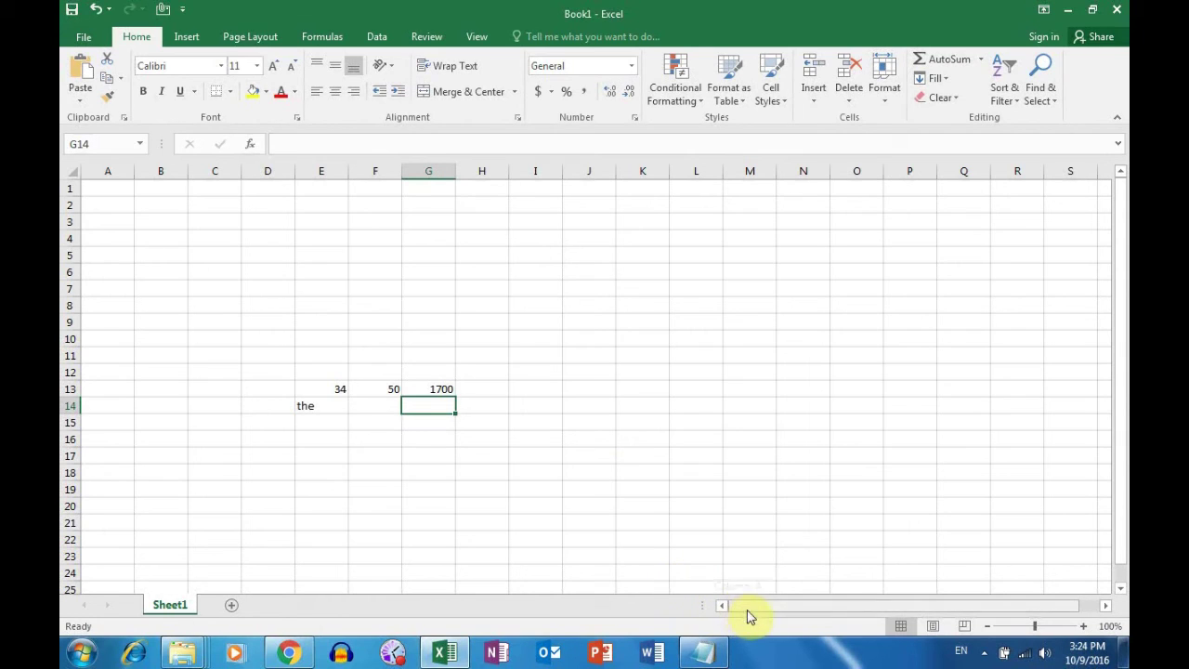
drag(751, 617, 778, 616)
Select K22 and switch to Page Layout view with rulers and margins
click(572, 536)
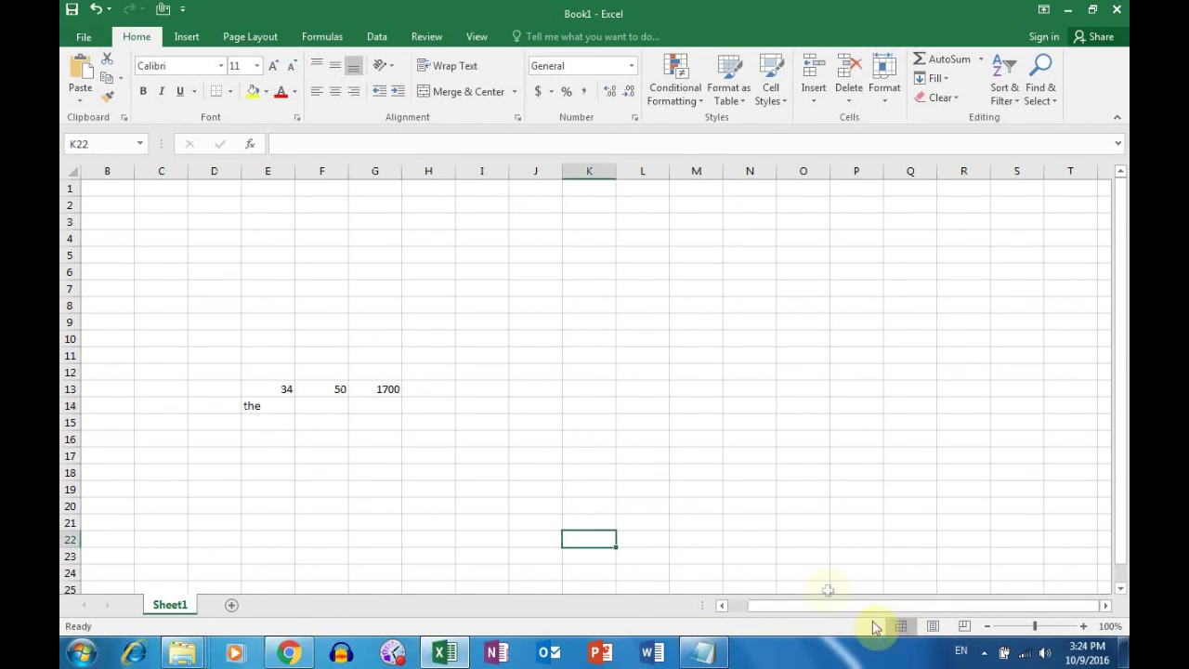
drag(823, 606, 767, 611)
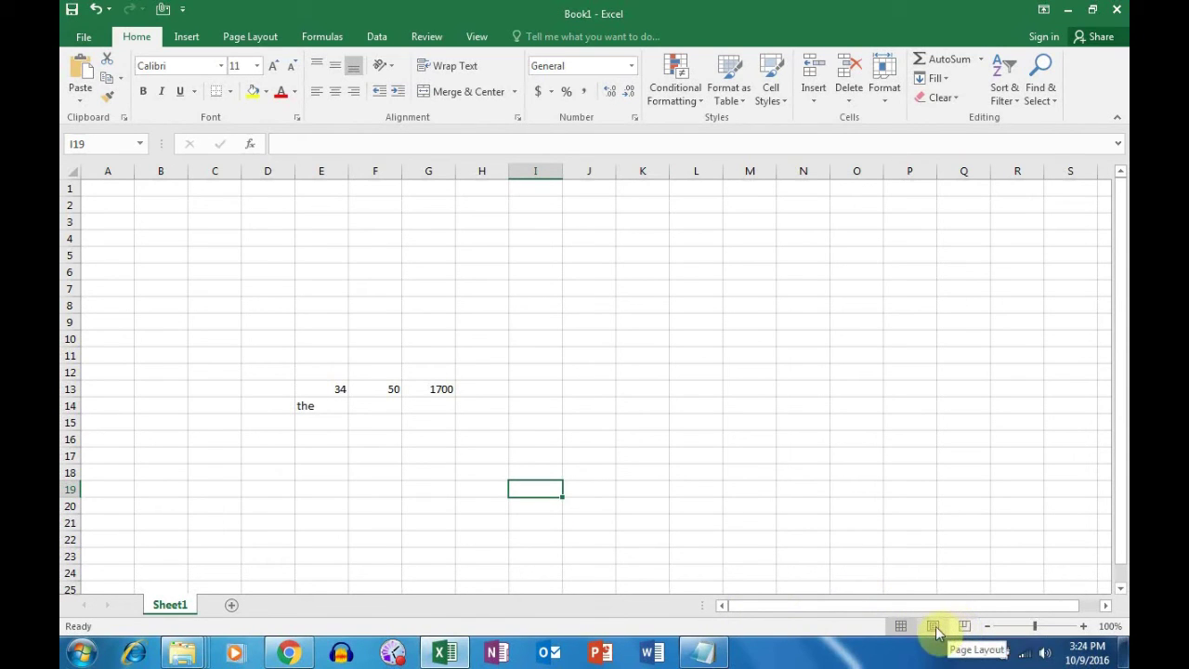
click(933, 628)
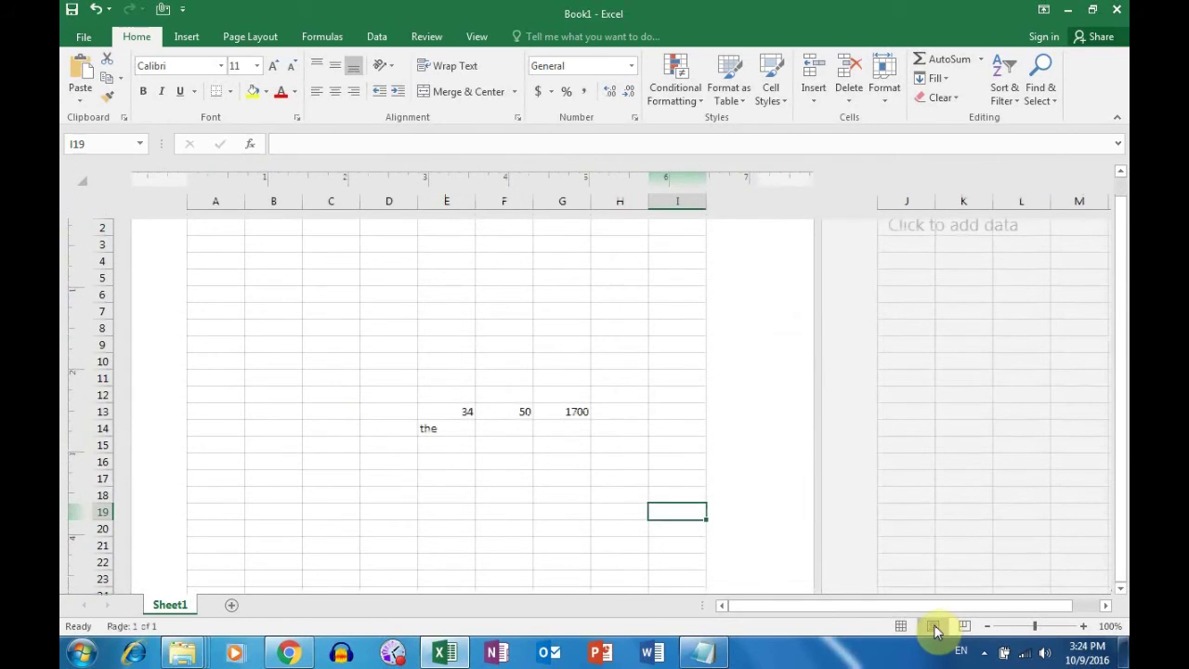
Browse the Page Layout pages, then return to Normal view and select I18
scroll(472, 444, down, 5)
scroll(475, 444, up, 4)
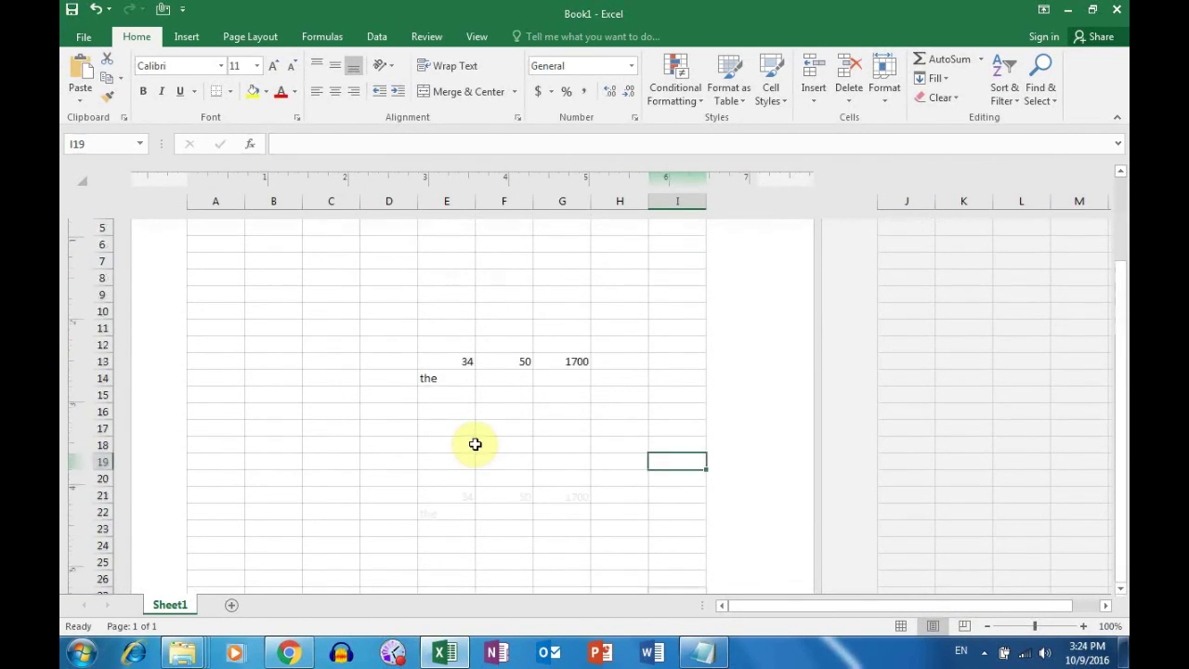
scroll(475, 444, up, 3)
scroll(475, 444, down, 3)
scroll(475, 443, down, 2)
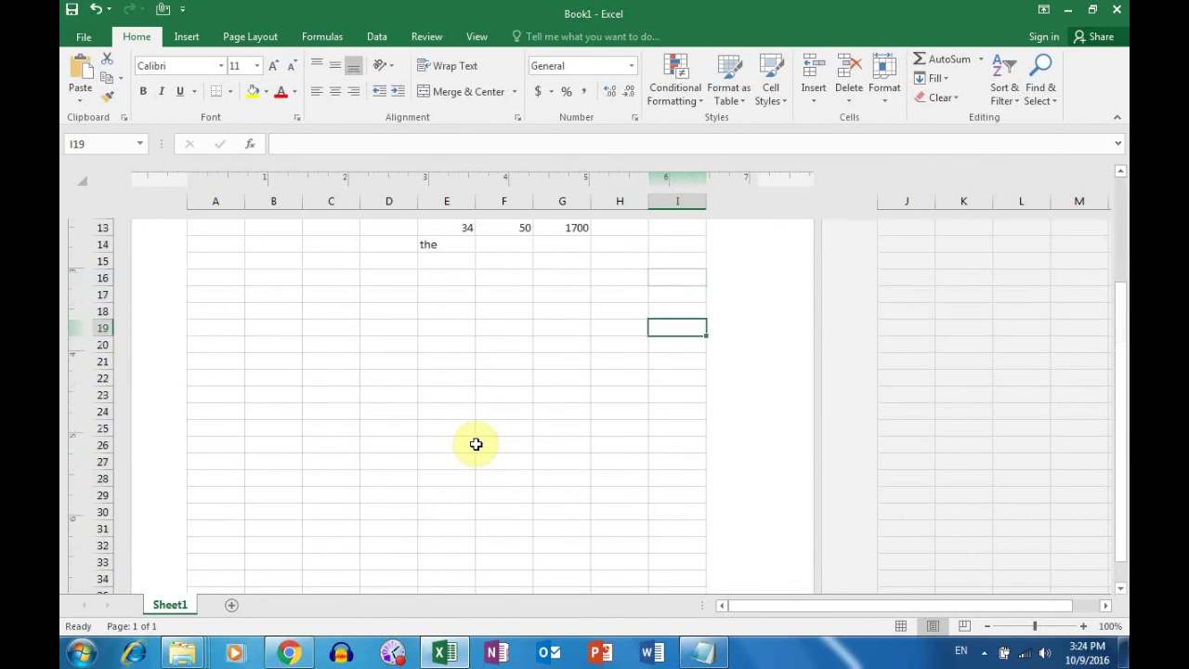
scroll(475, 443, down, 8)
scroll(475, 443, down, 1)
scroll(478, 451, up, 2)
scroll(479, 450, up, 5)
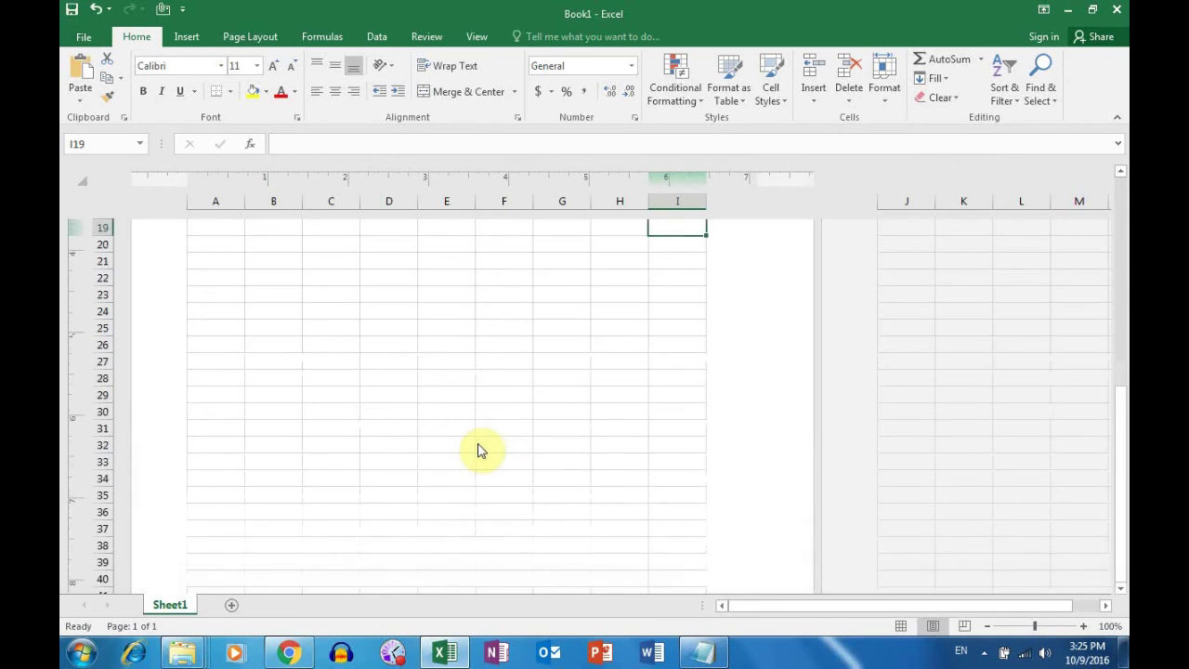
scroll(479, 451, up, 3)
scroll(478, 451, up, 4)
scroll(480, 451, down, 4)
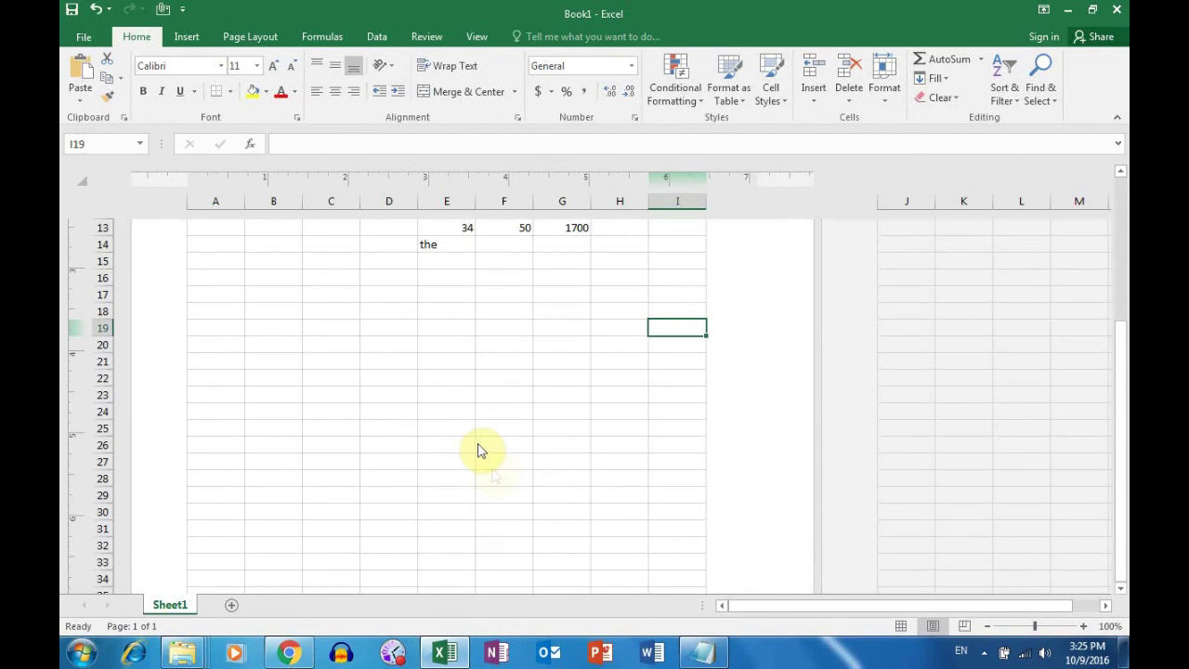
click(901, 627)
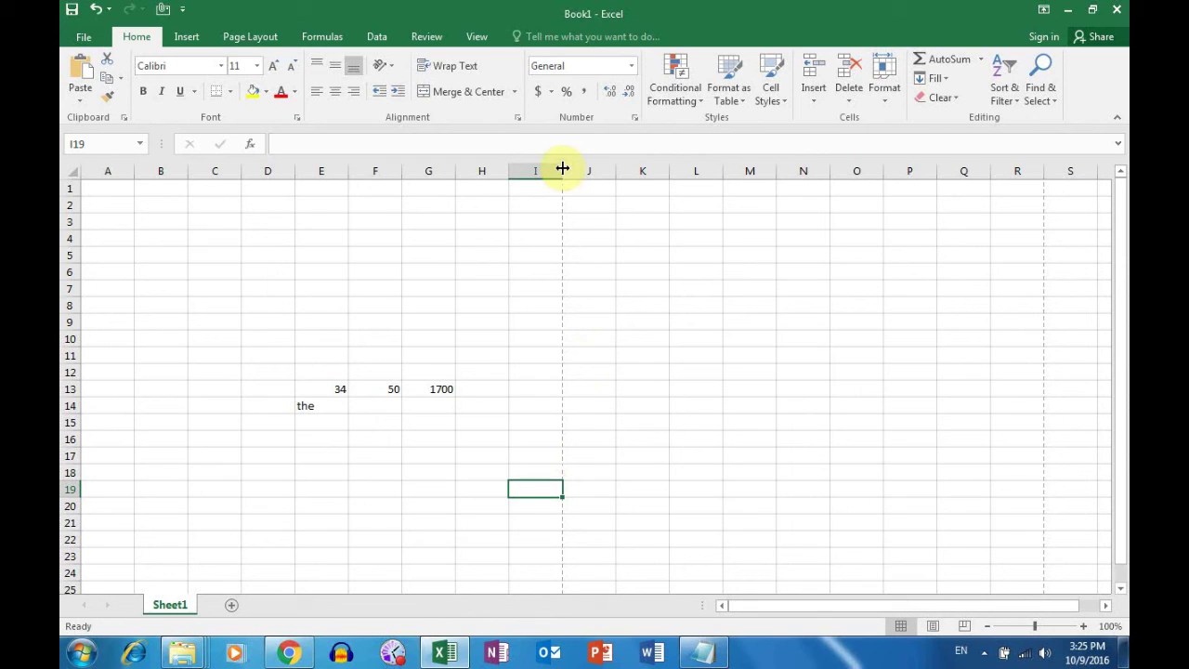
click(539, 470)
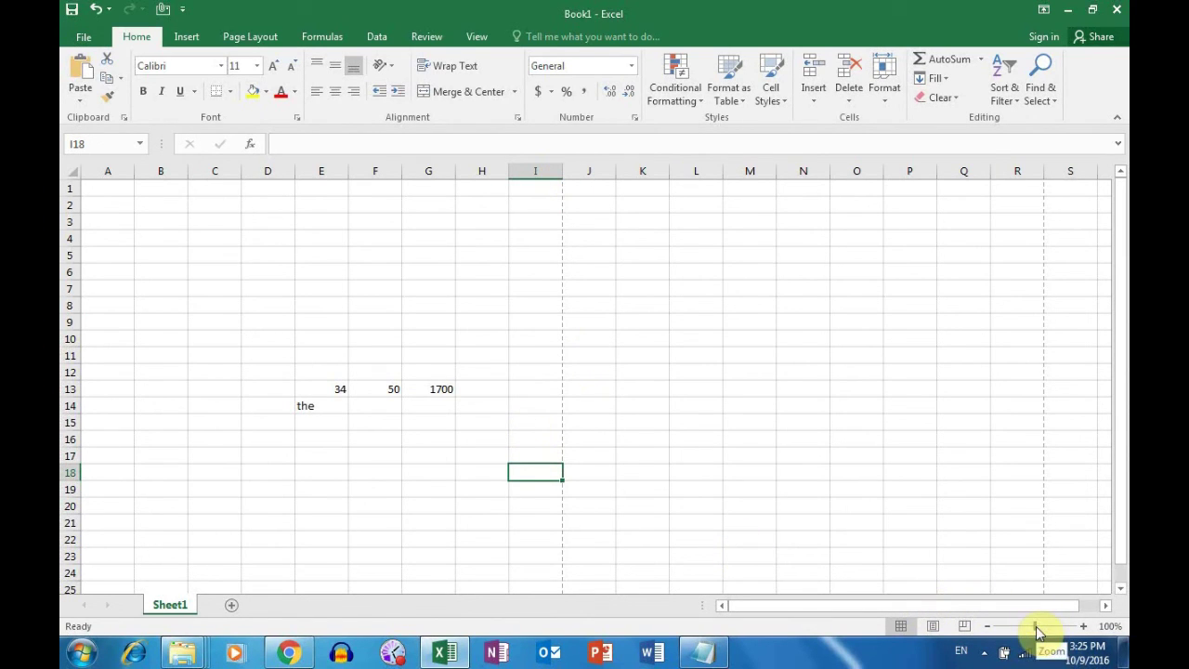
drag(1037, 632, 1061, 632)
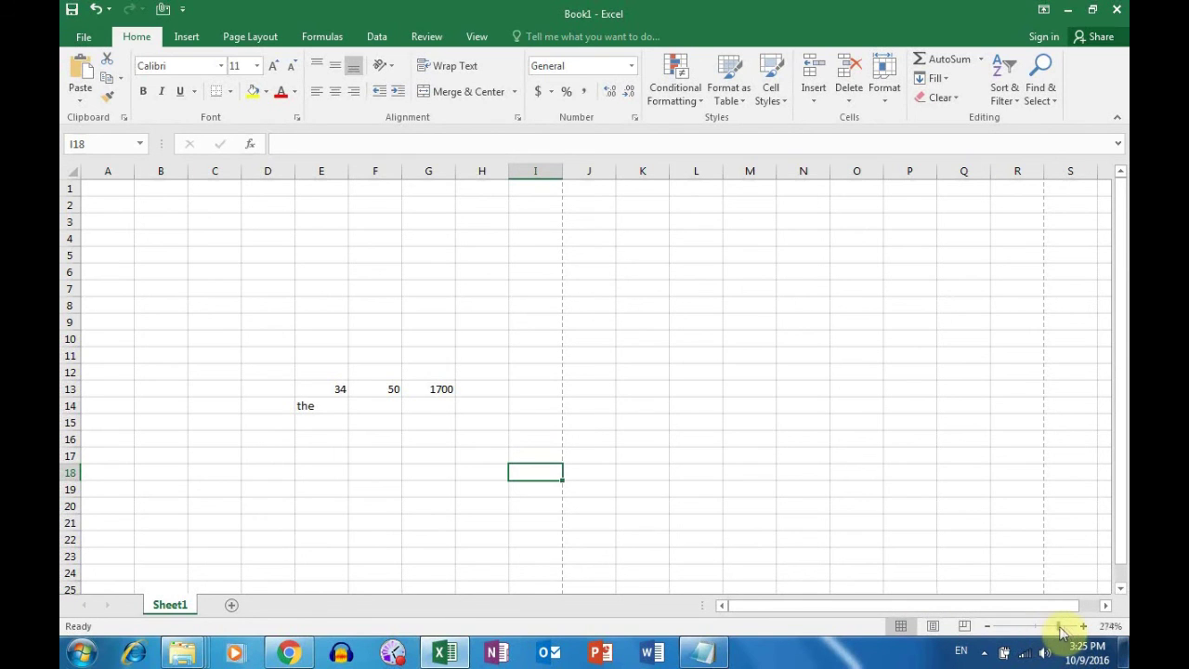
drag(1073, 632, 1034, 626)
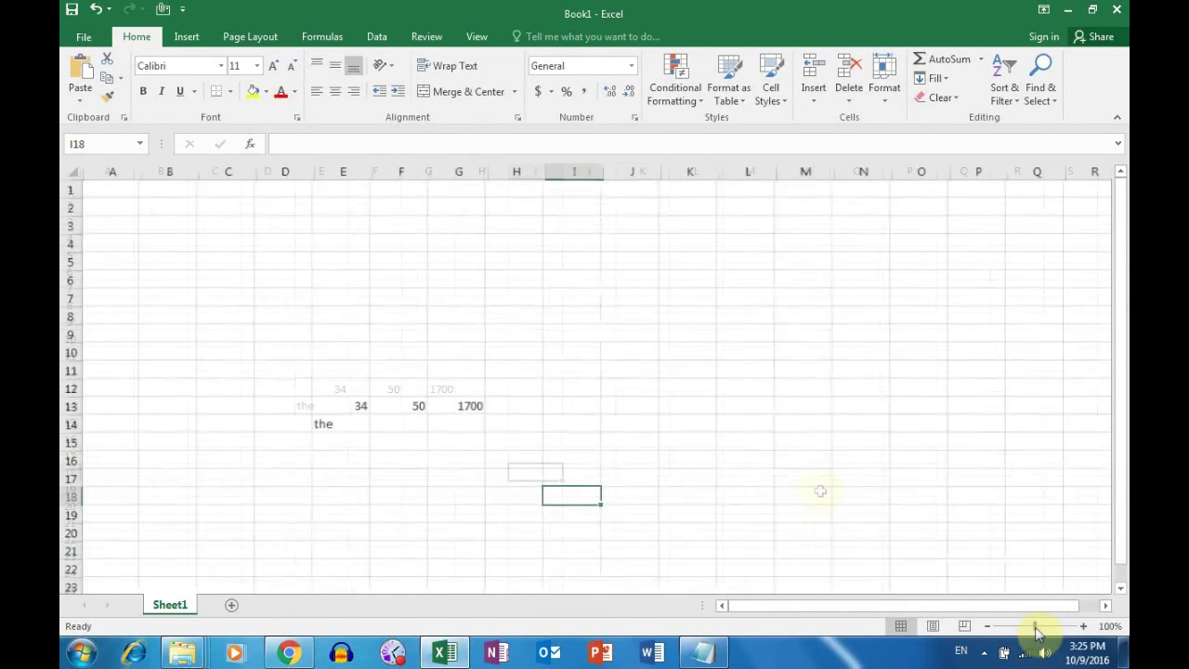
click(630, 388)
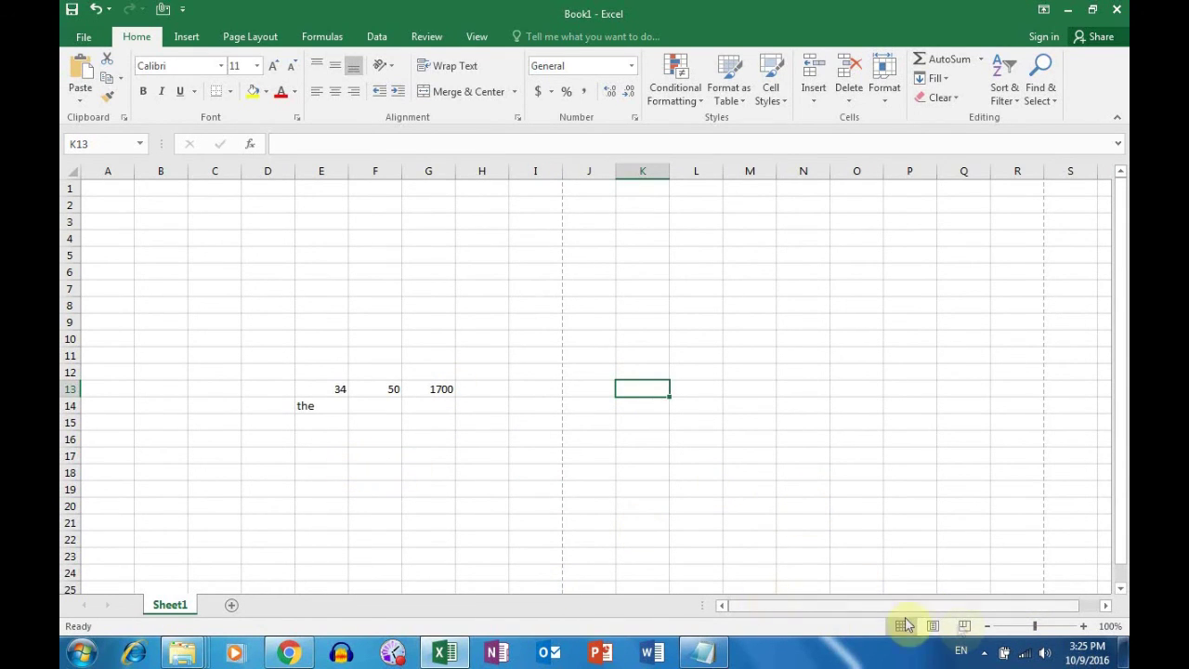
click(965, 626)
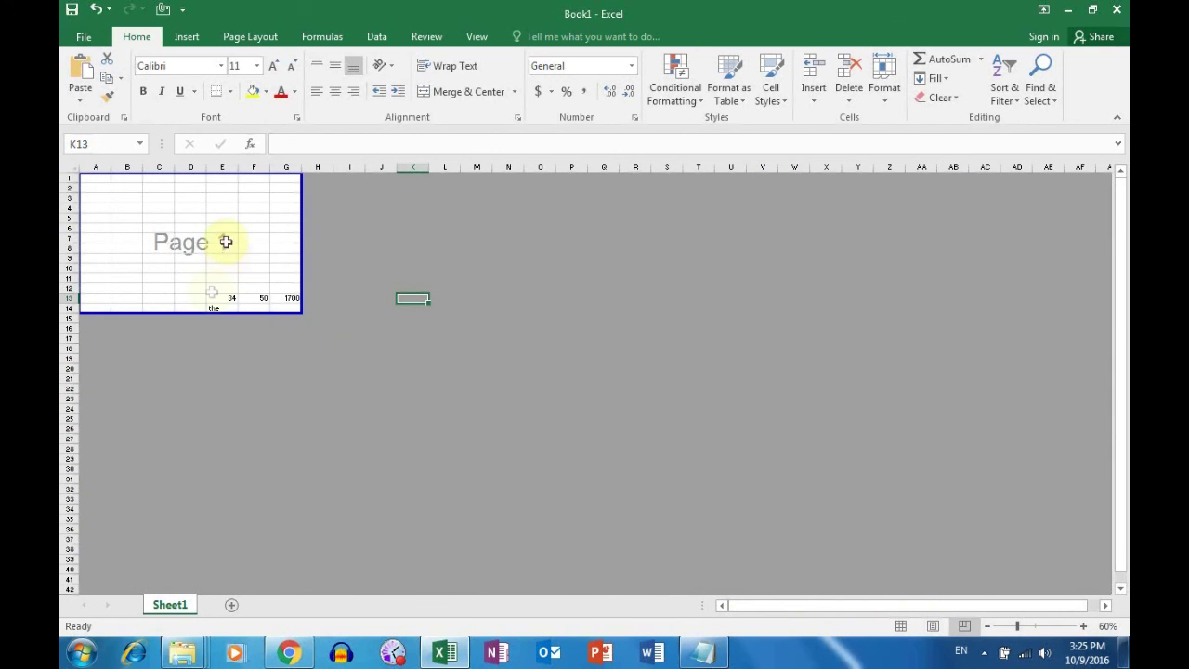
click(900, 626)
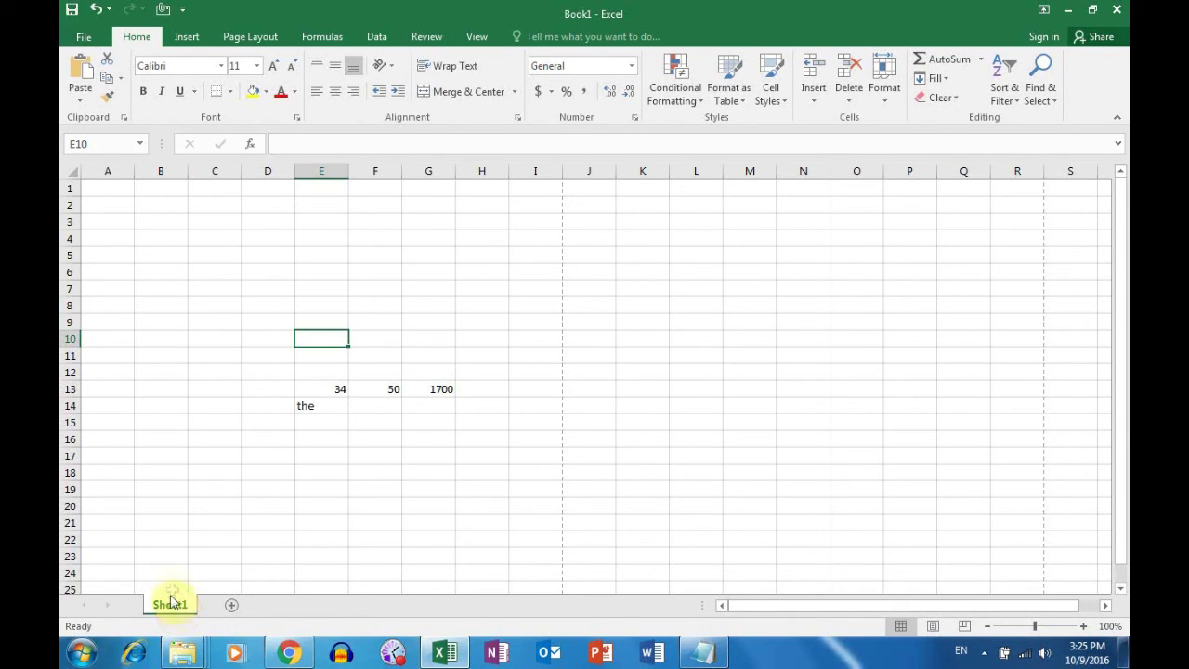
click(167, 393)
Add a blank Sheet2 and flip between it and the first sheet
click(153, 522)
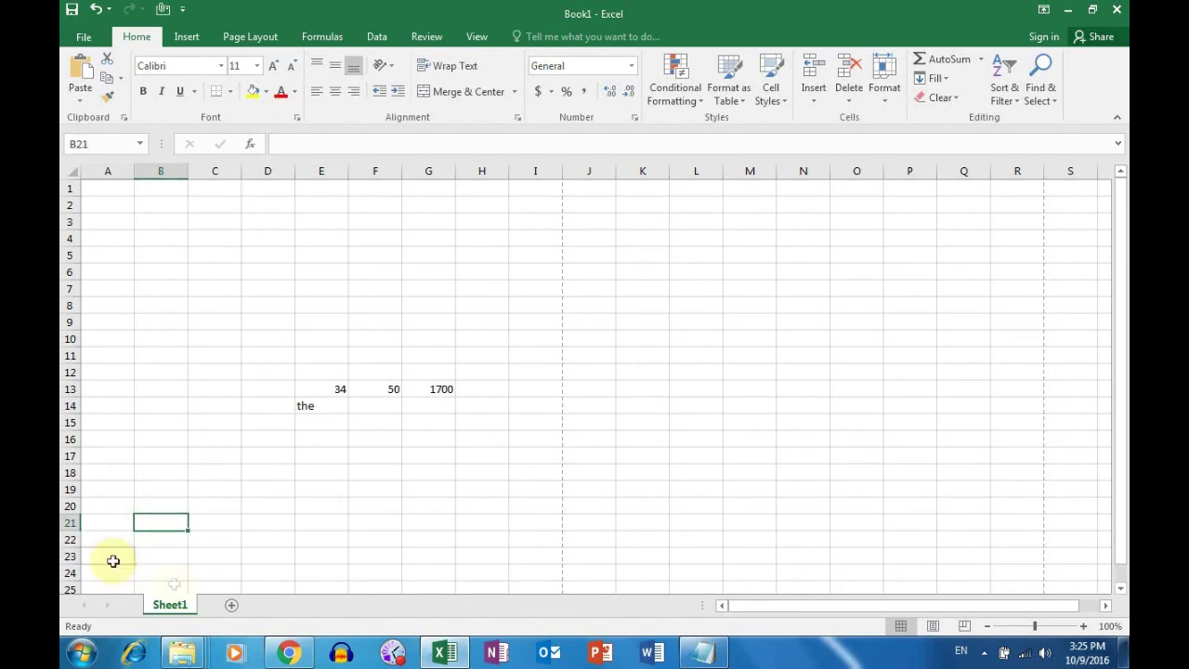
click(113, 559)
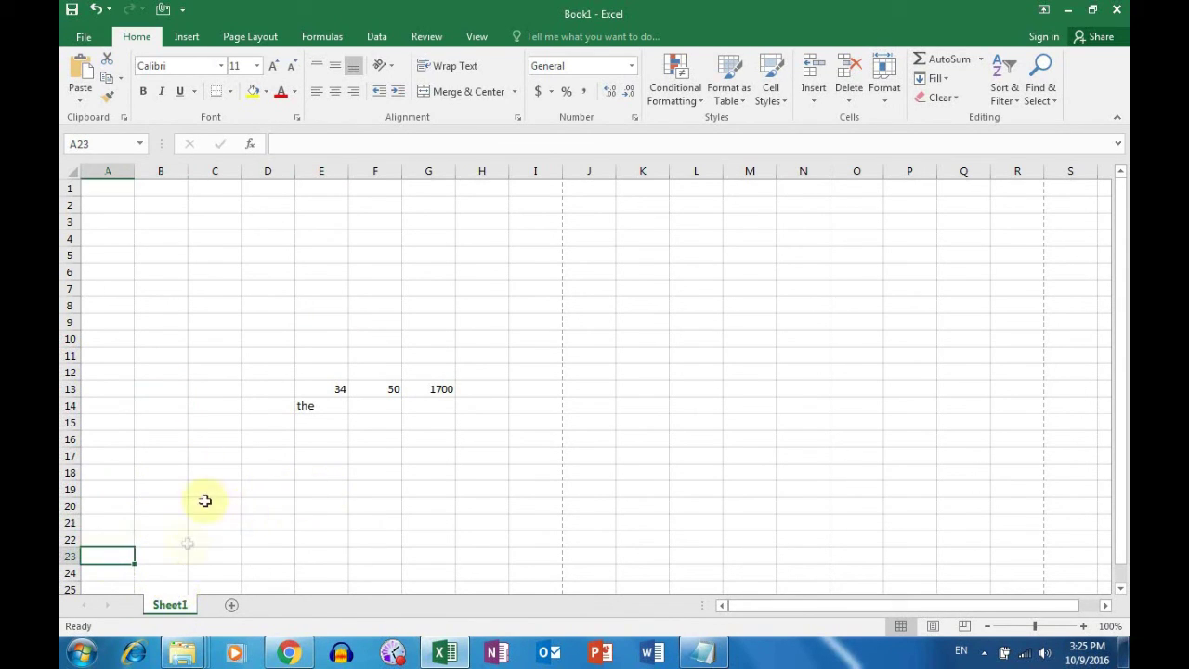
click(109, 455)
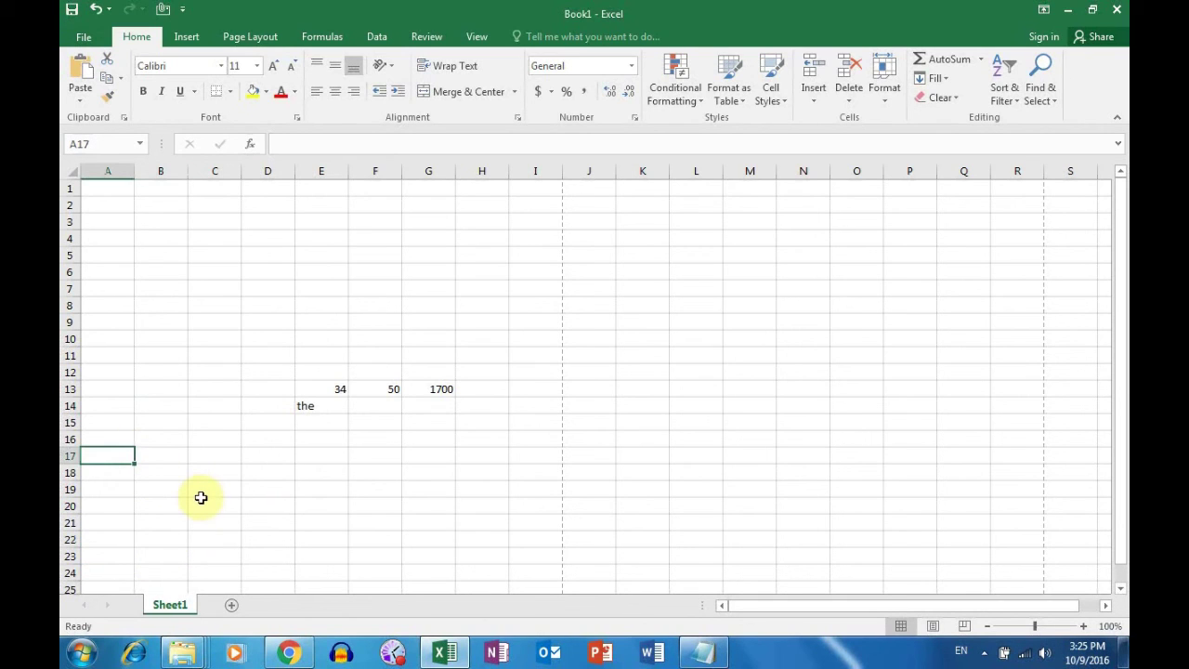
scroll(203, 506, down, 4)
scroll(206, 530, up, 4)
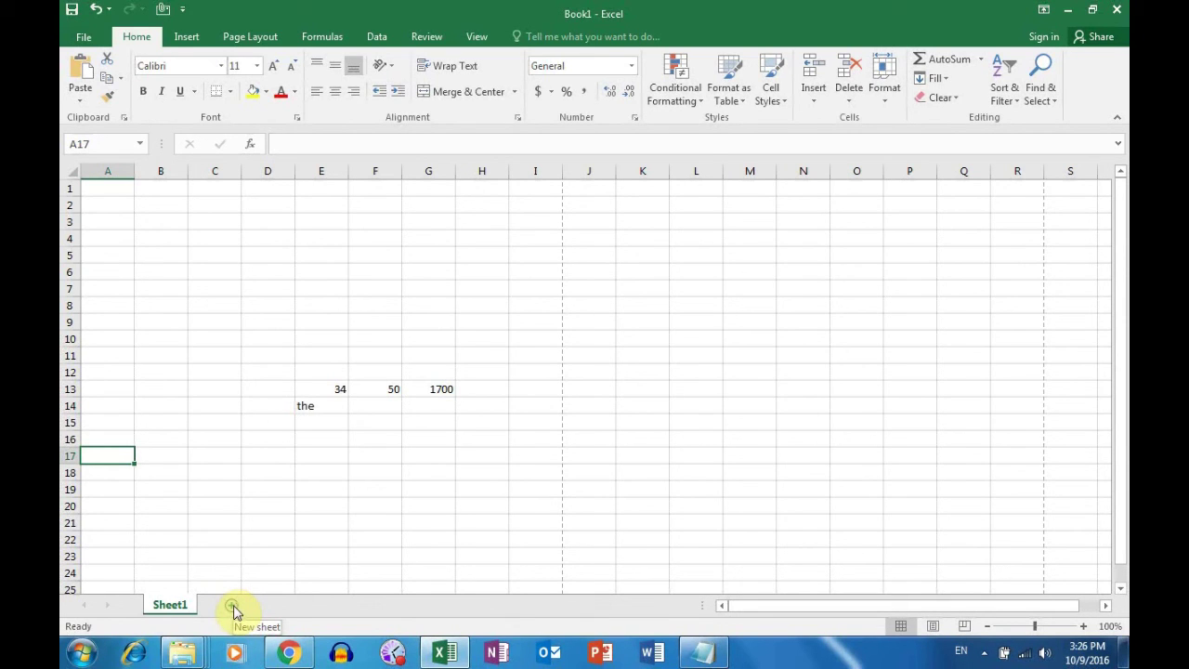
click(234, 605)
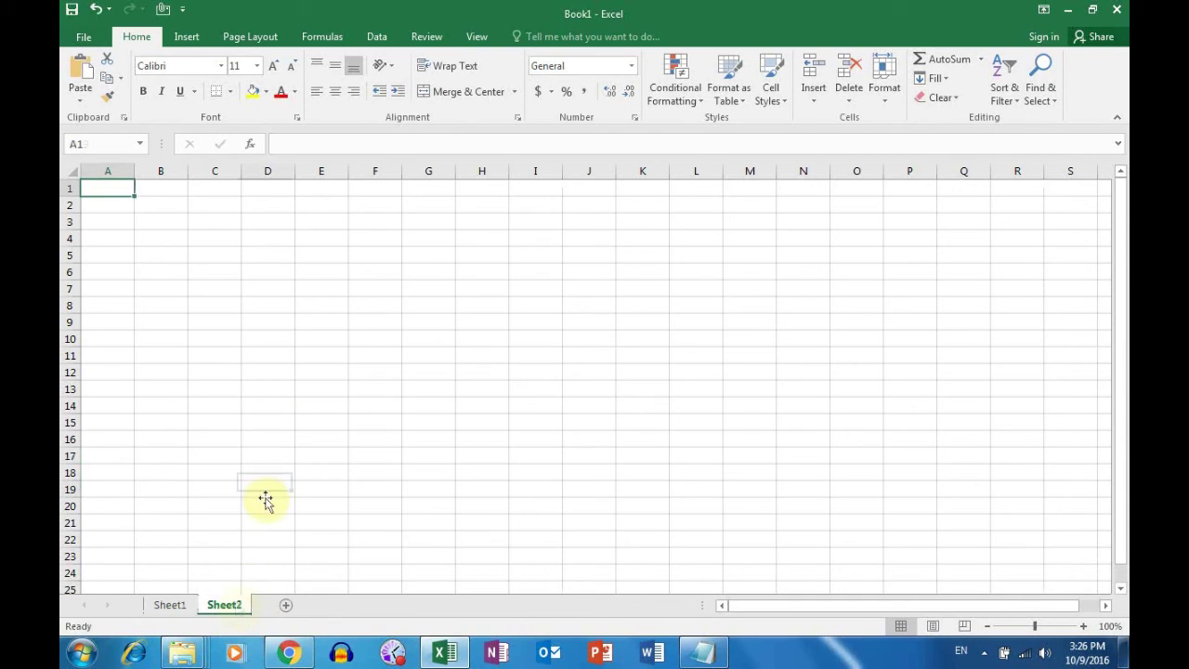
click(266, 496)
click(168, 604)
click(223, 605)
click(170, 604)
click(223, 605)
Add Sheet3 and Sheet4, then select cells D13 and E12
click(288, 605)
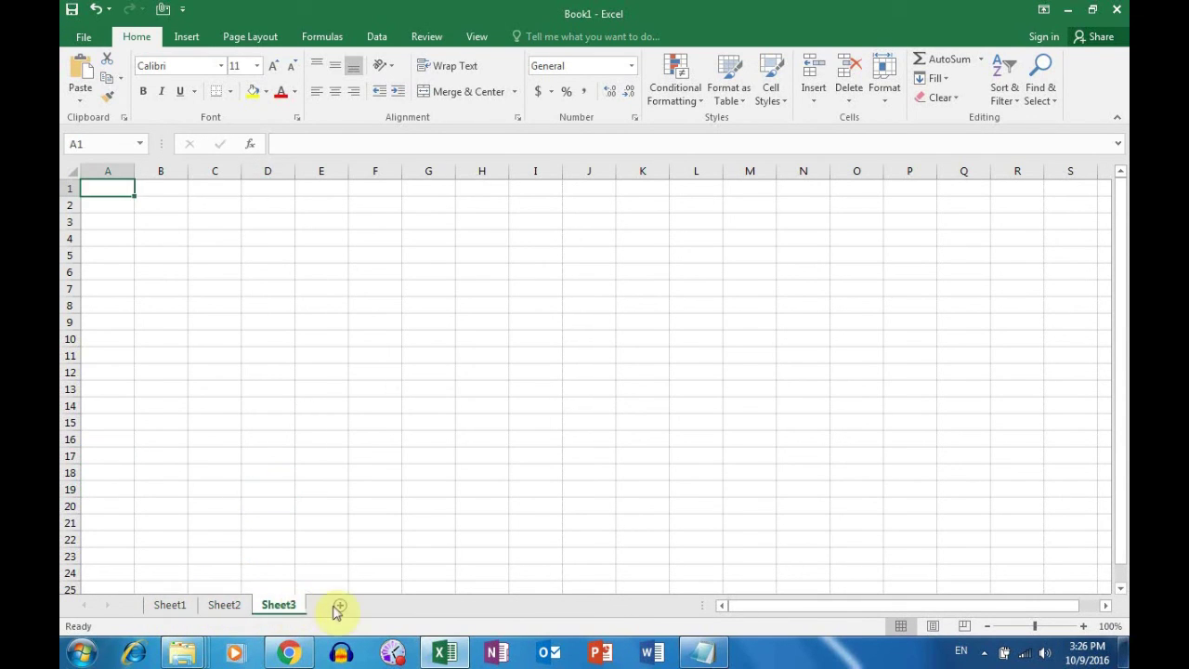
click(274, 490)
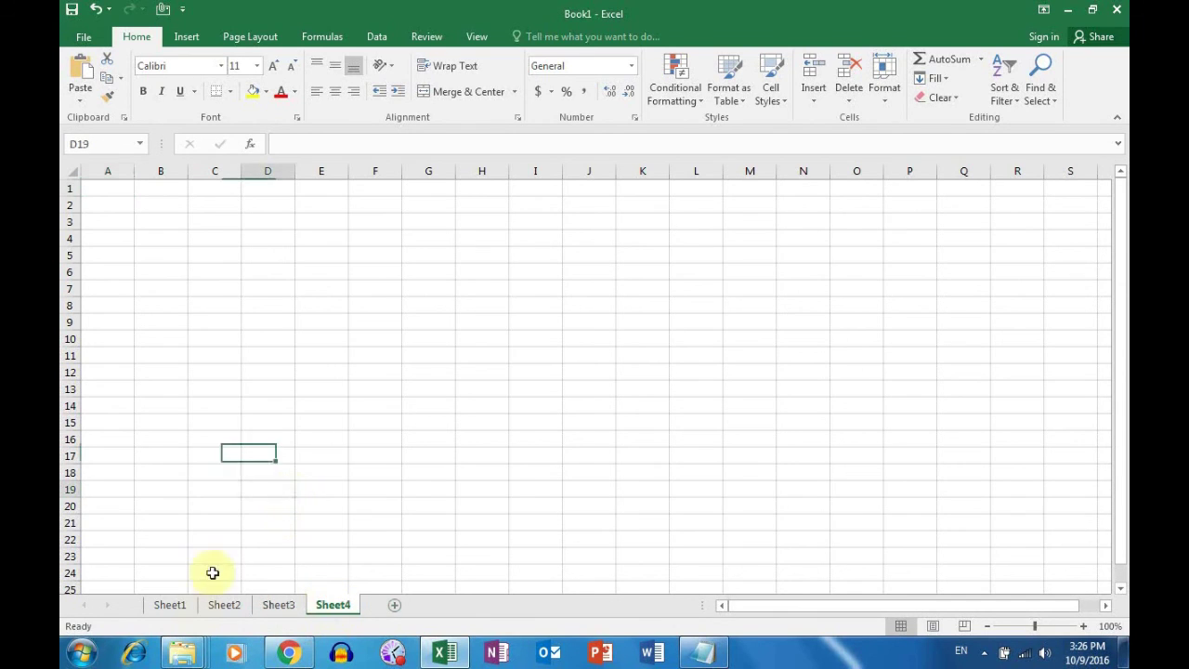
click(258, 393)
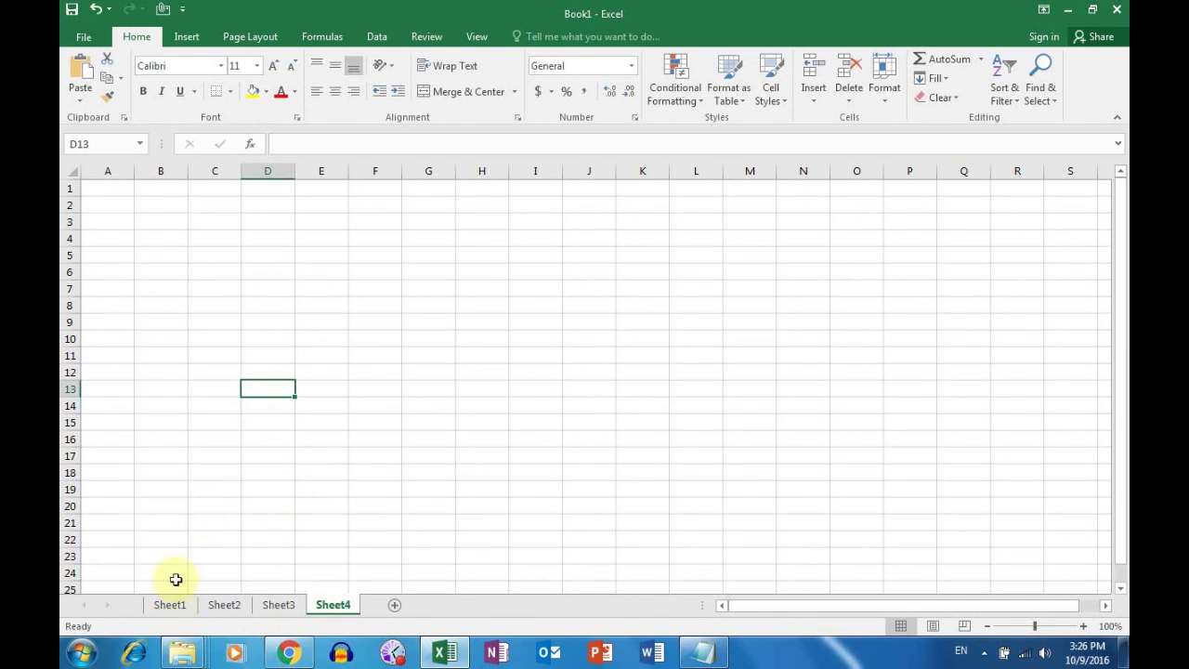
click(322, 376)
Rename the Sheet1 tab to Jan-2016, replacing a mistyped first attempt
right_click(183, 606)
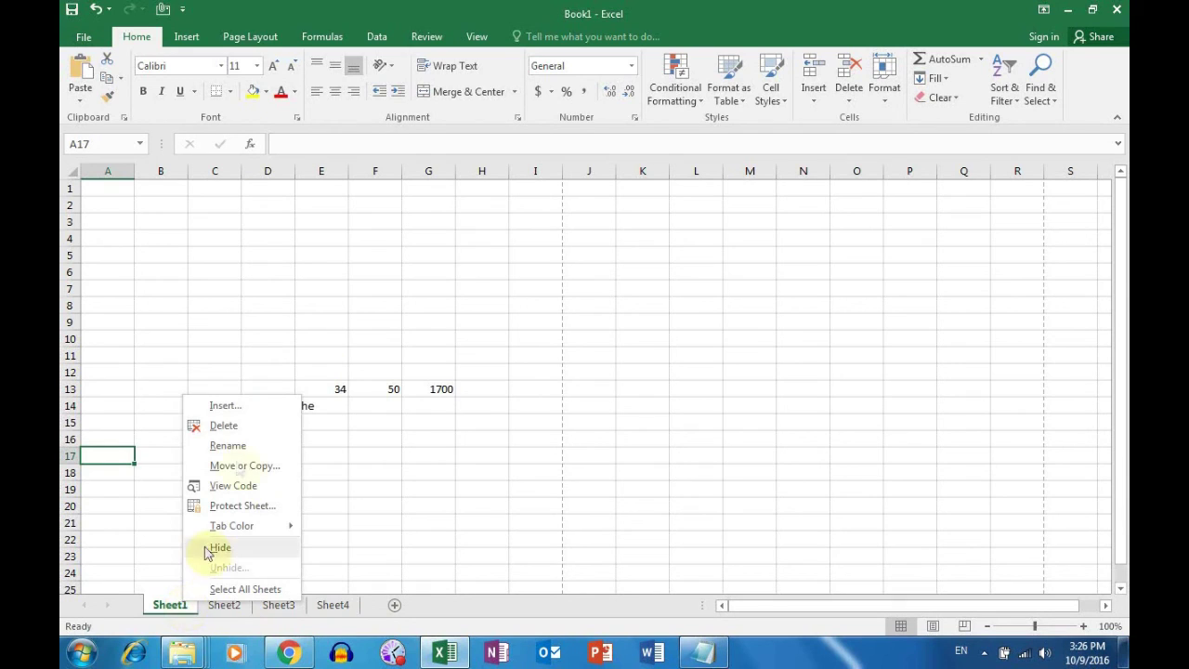
click(240, 445)
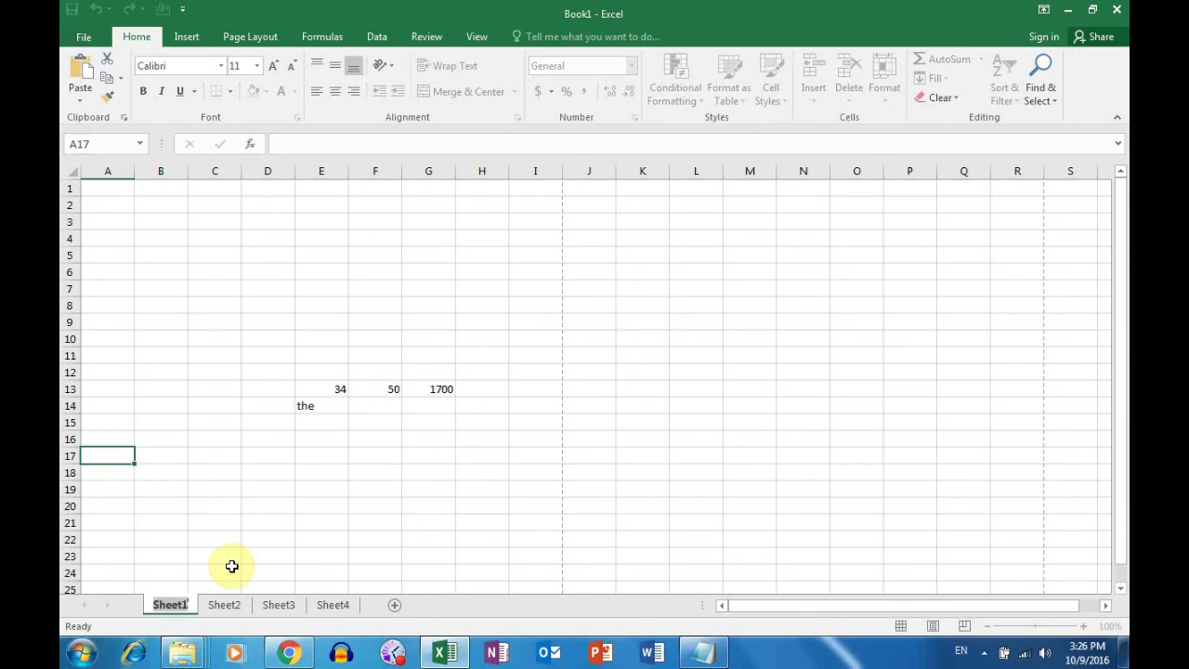
text(Empl)
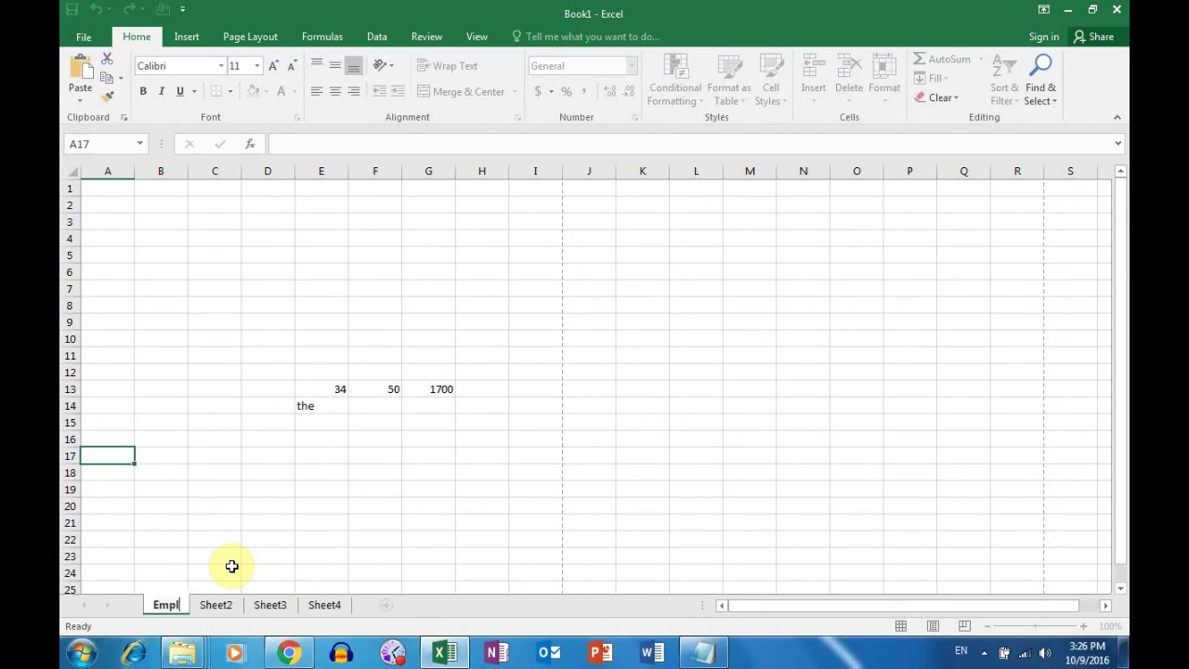
text(oyee sal)
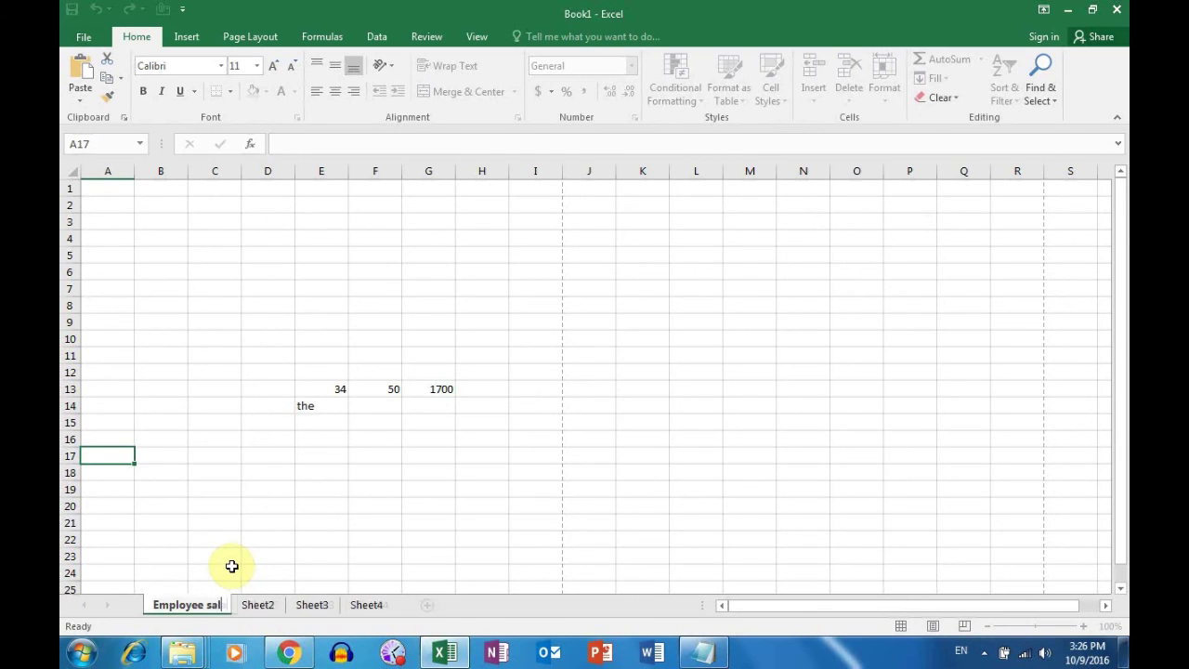
key(ctrl+a)
key(BackSpace)
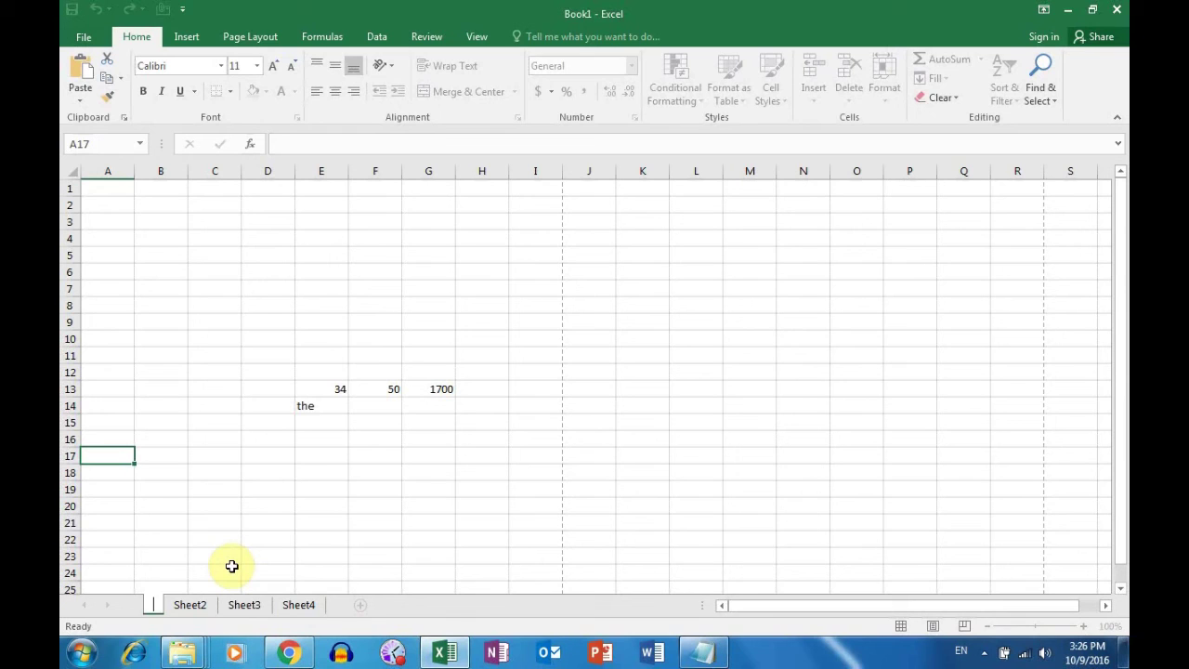
text(Jan-2016)
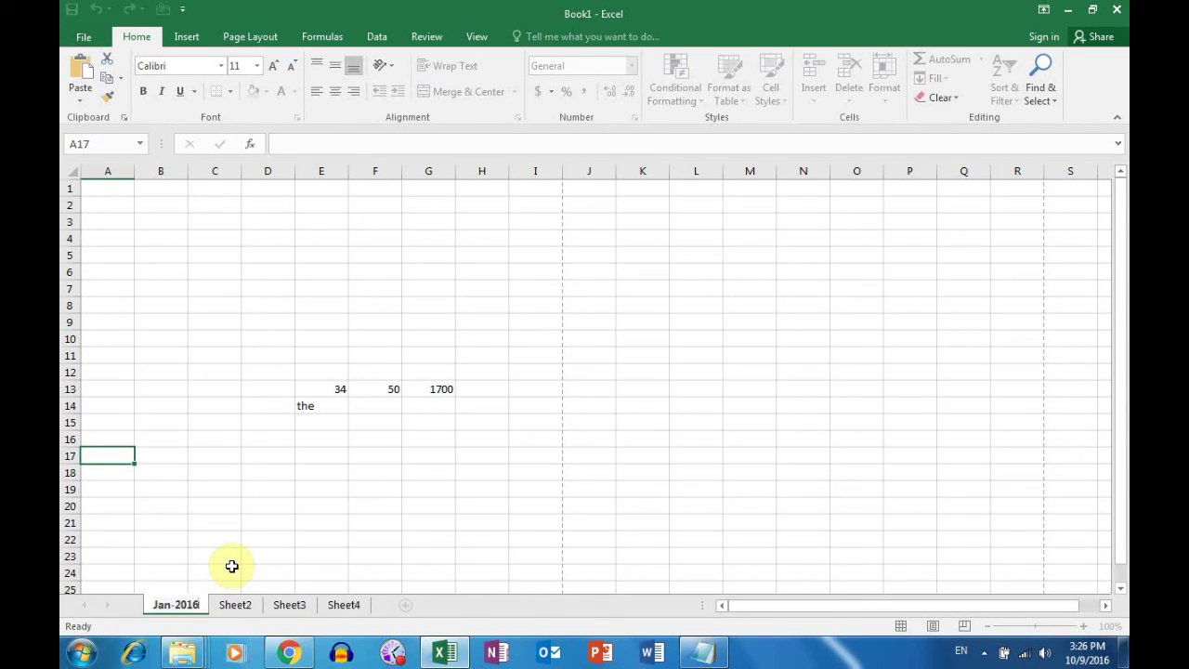
key(Return)
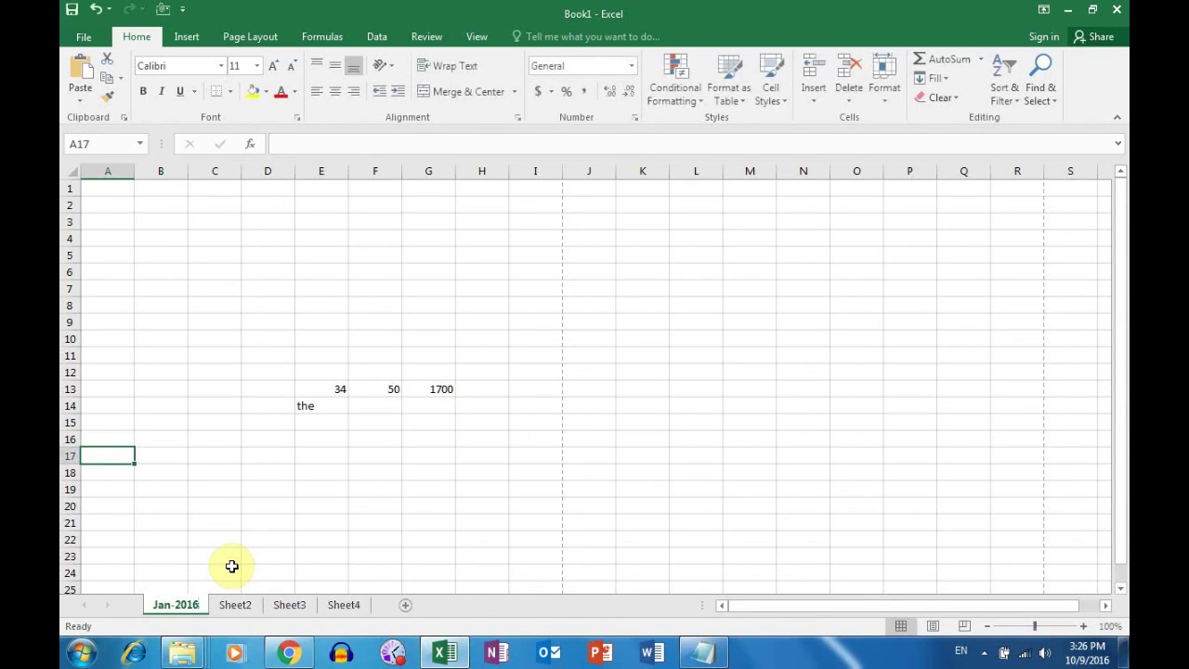
Select a few cells, switch to Sheet2, and dismiss its sheet tab menu
click(208, 487)
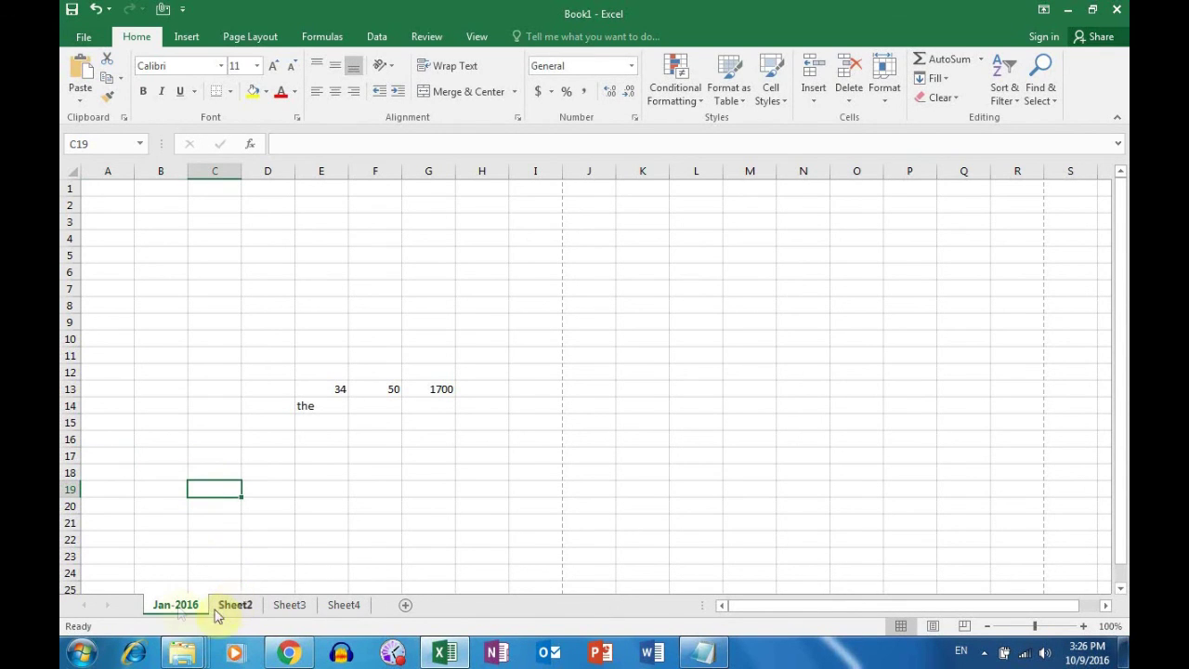
click(161, 409)
scroll(181, 506, down, 3)
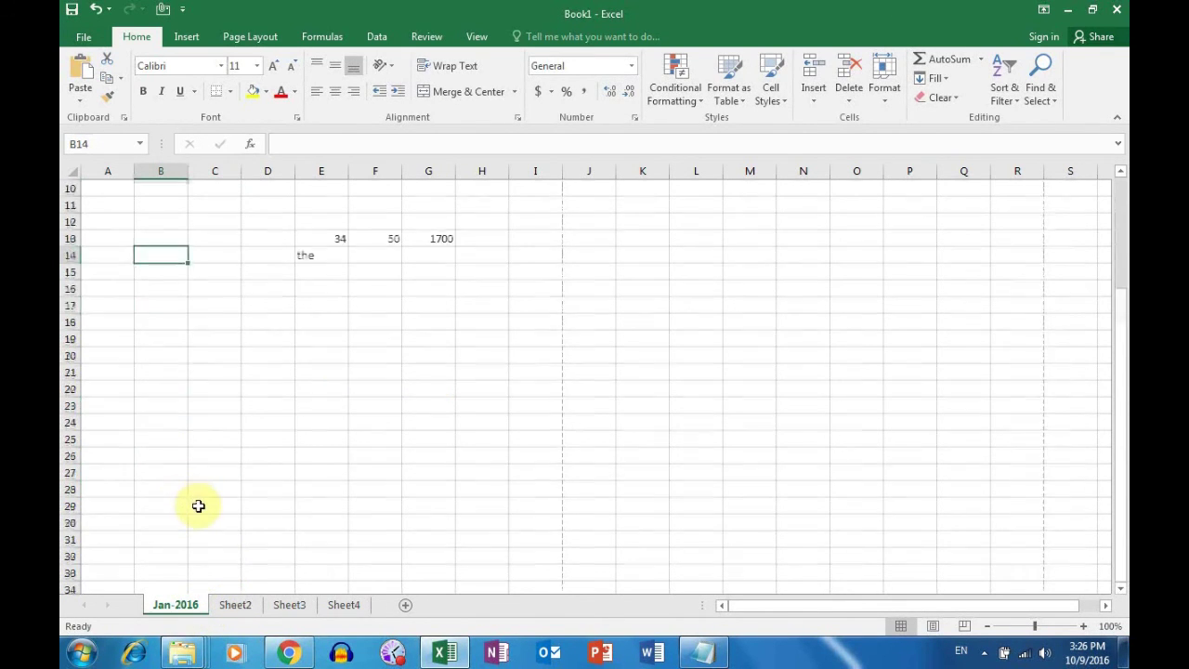
scroll(198, 505, up, 3)
click(210, 372)
click(197, 273)
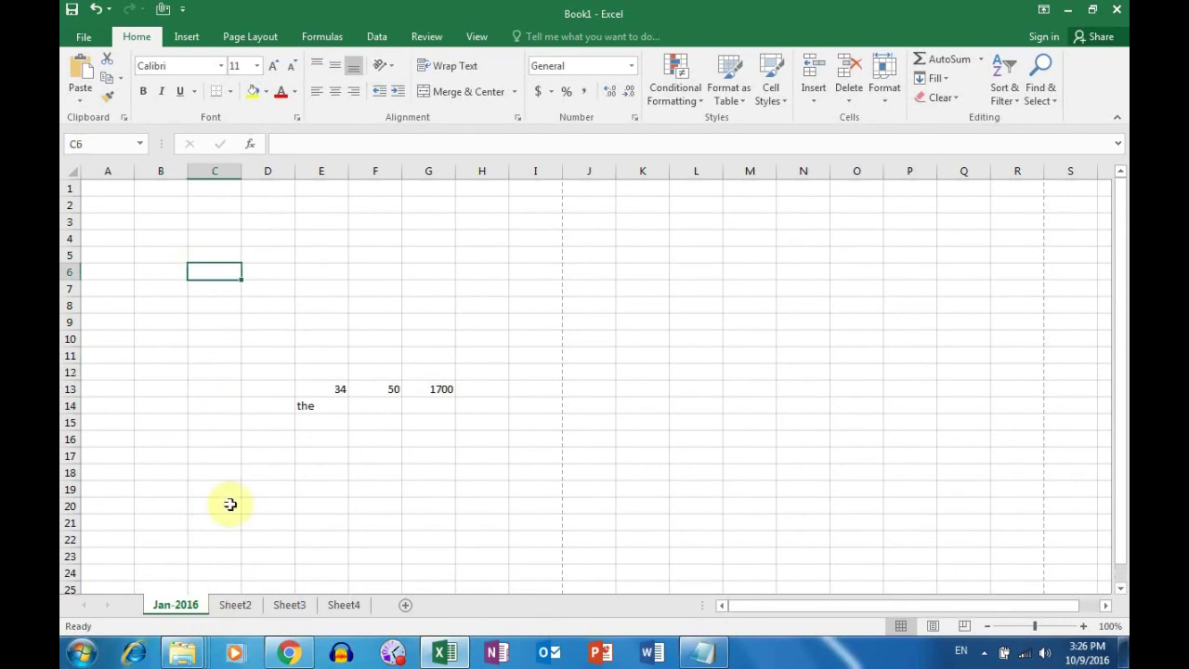
click(266, 470)
click(233, 606)
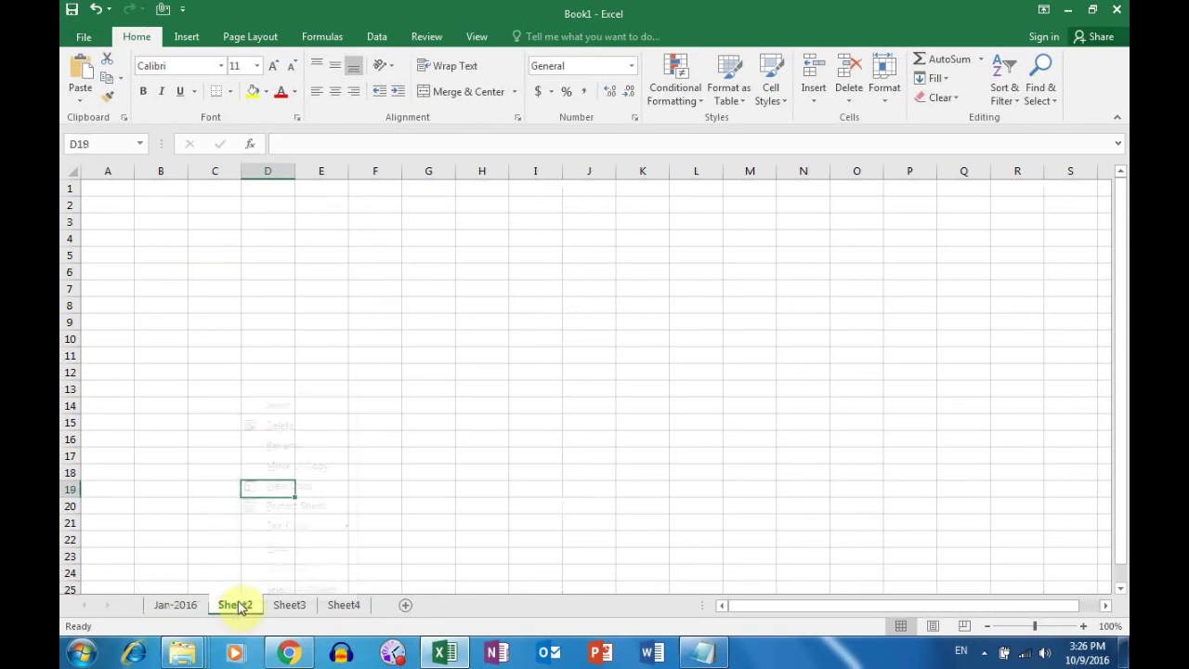
right_click(233, 606)
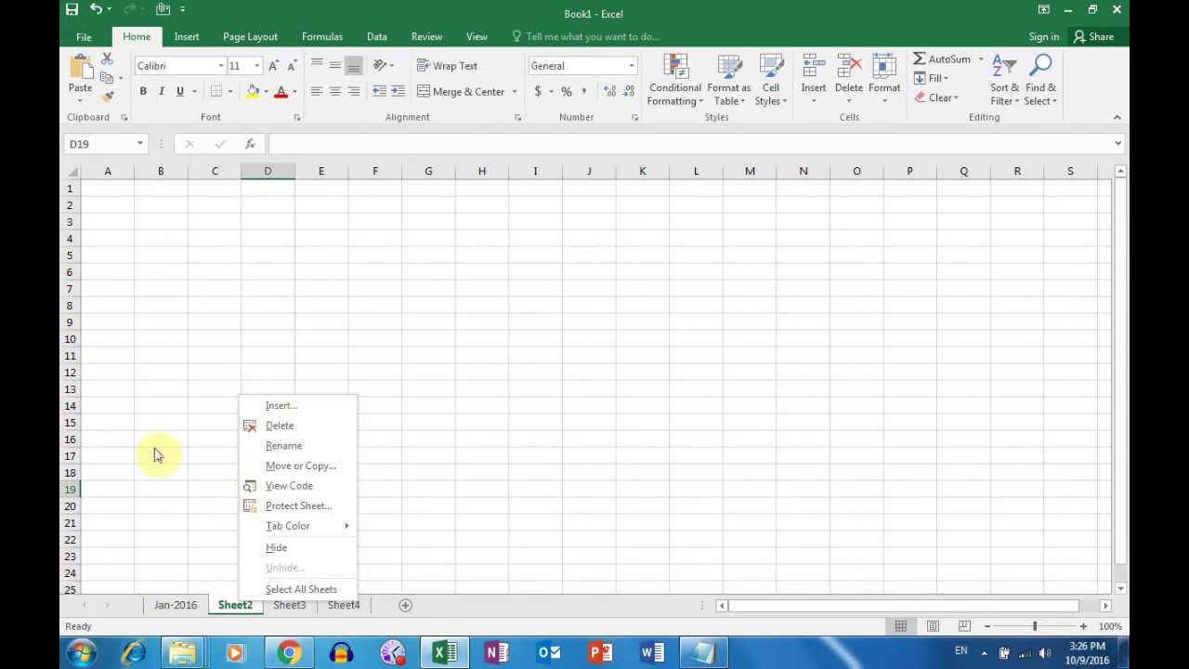
key(Escape)
Return briefly to Jan-2016, then switch to Sheet2 and bring up its tab menu
click(189, 605)
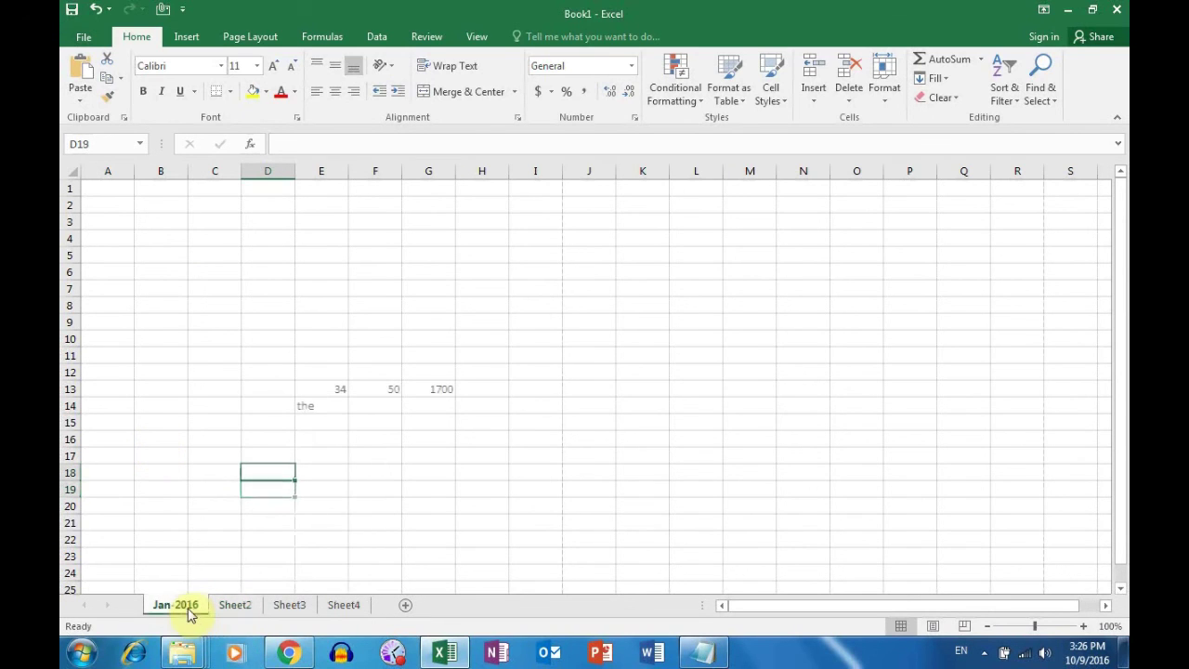
click(178, 439)
scroll(184, 423, down, 3)
scroll(184, 423, down, 1)
scroll(183, 423, up, 4)
scroll(184, 423, up, 1)
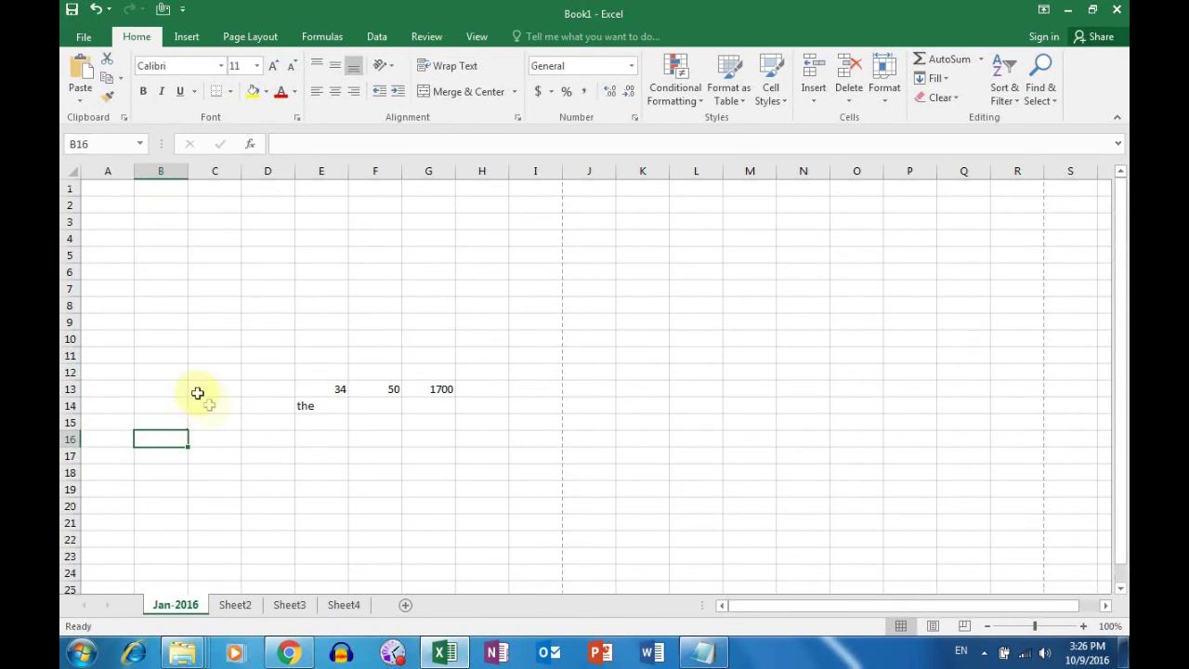
click(232, 607)
right_click(229, 609)
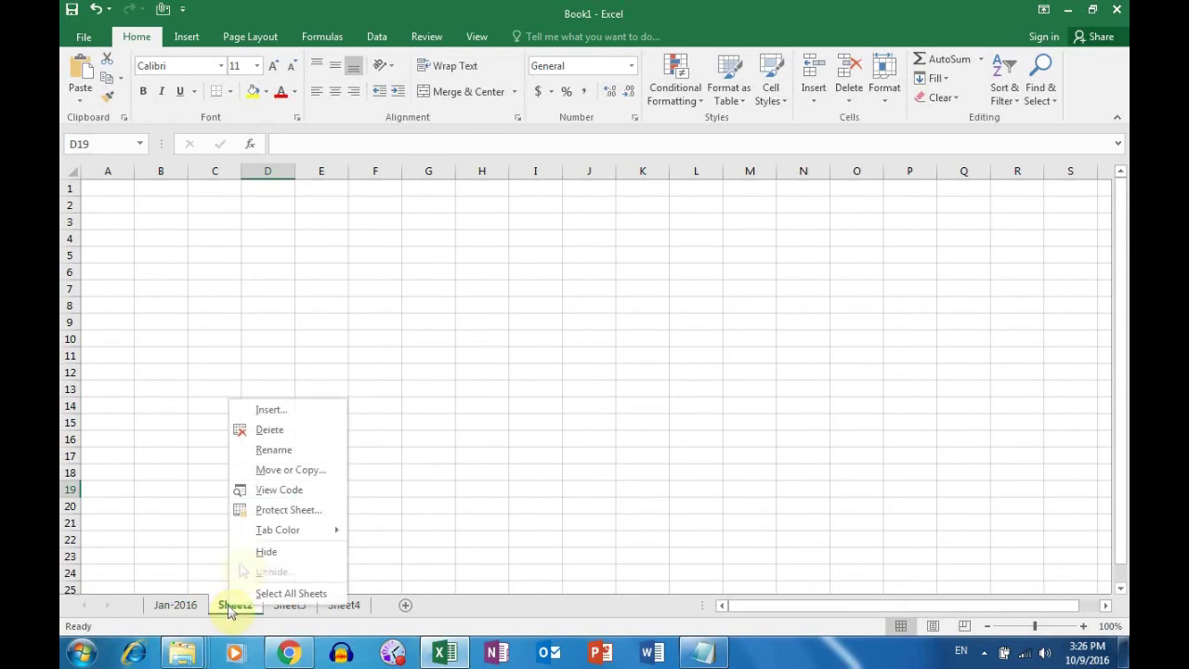
Delete Sheet2, Sheet3 and Sheet4, leaving only the Jan-2016 worksheet
click(275, 436)
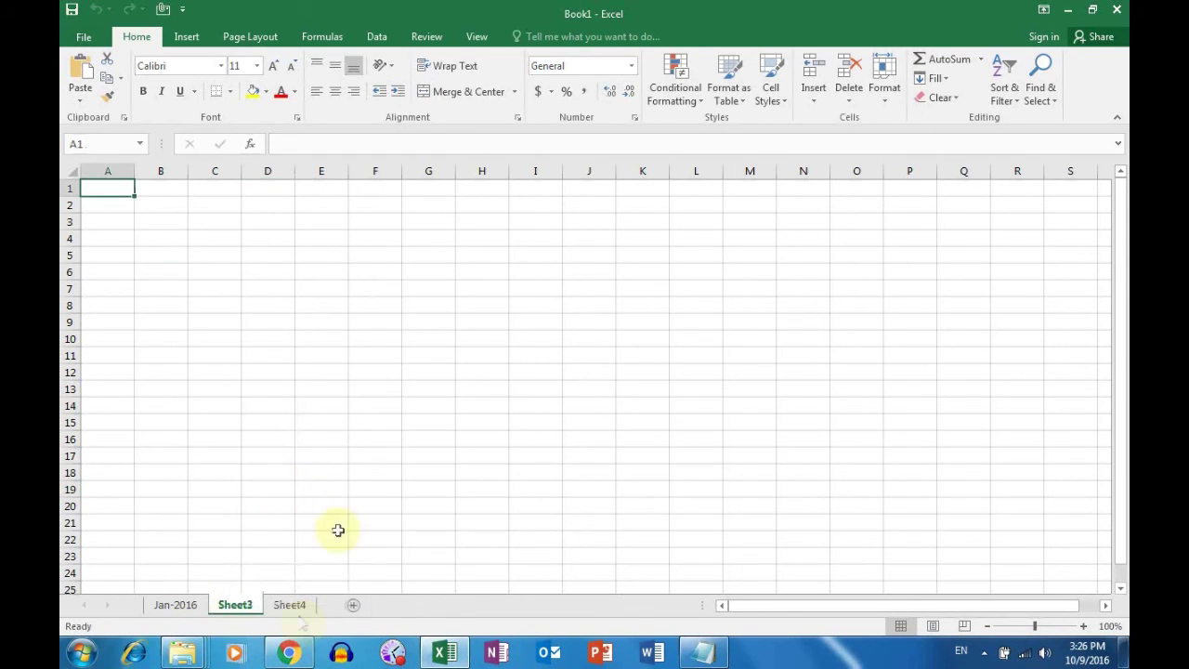
right_click(255, 607)
click(295, 434)
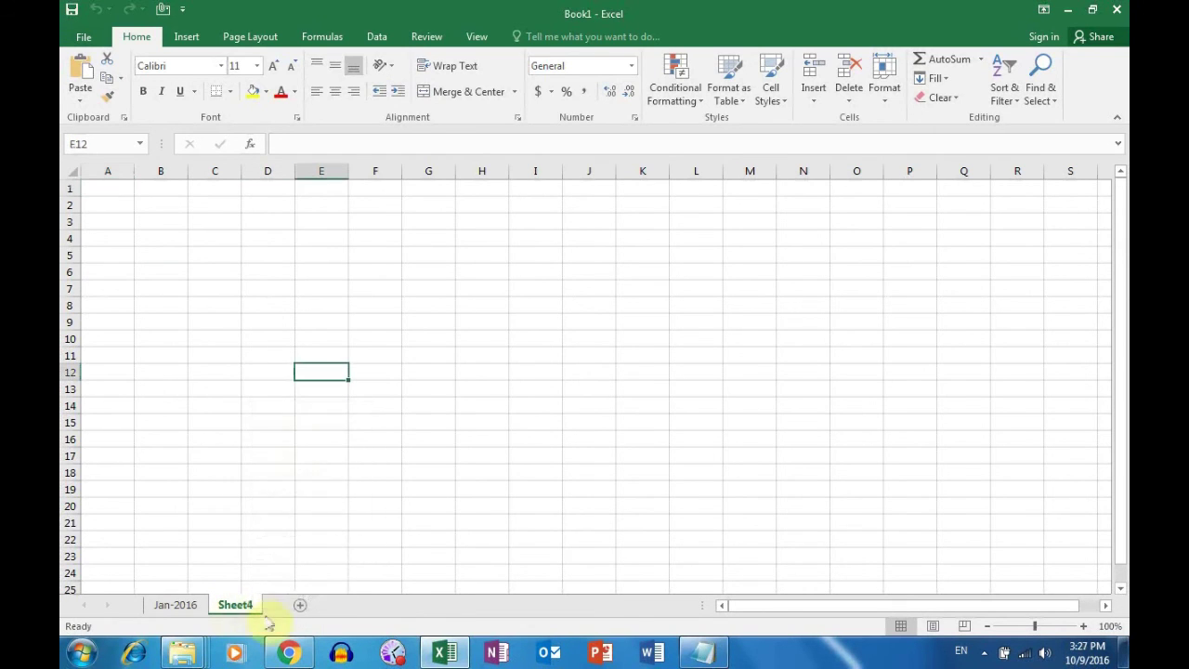
right_click(233, 608)
click(270, 435)
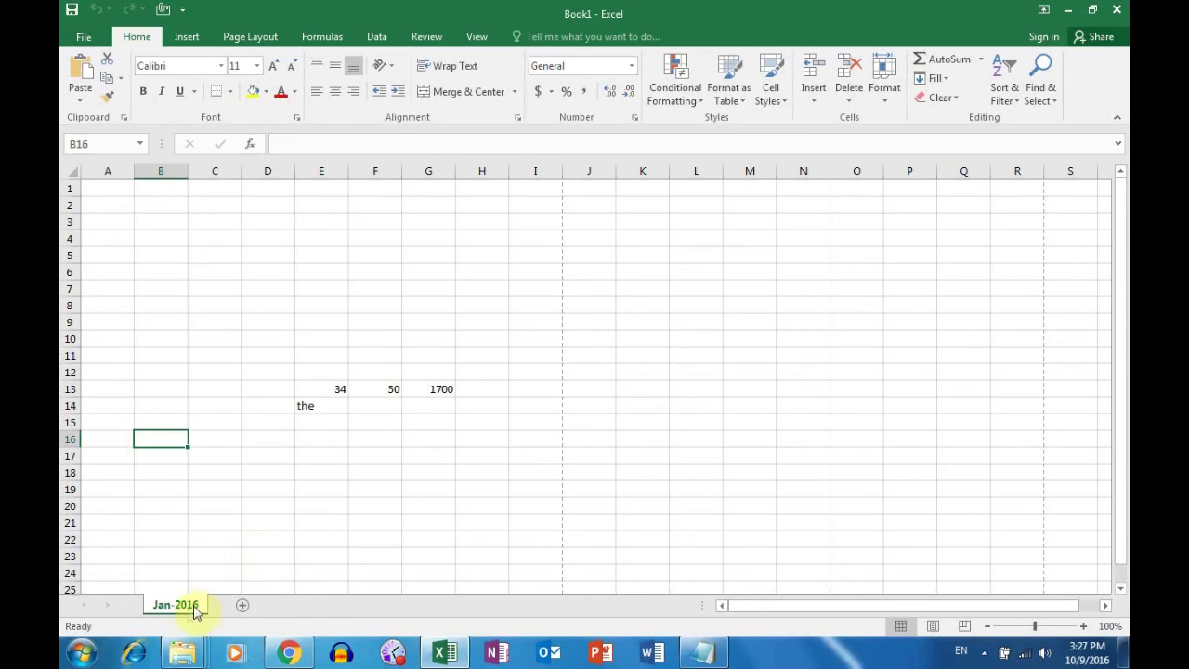
key(Up)
key(Up)
key(Up)
key(Right)
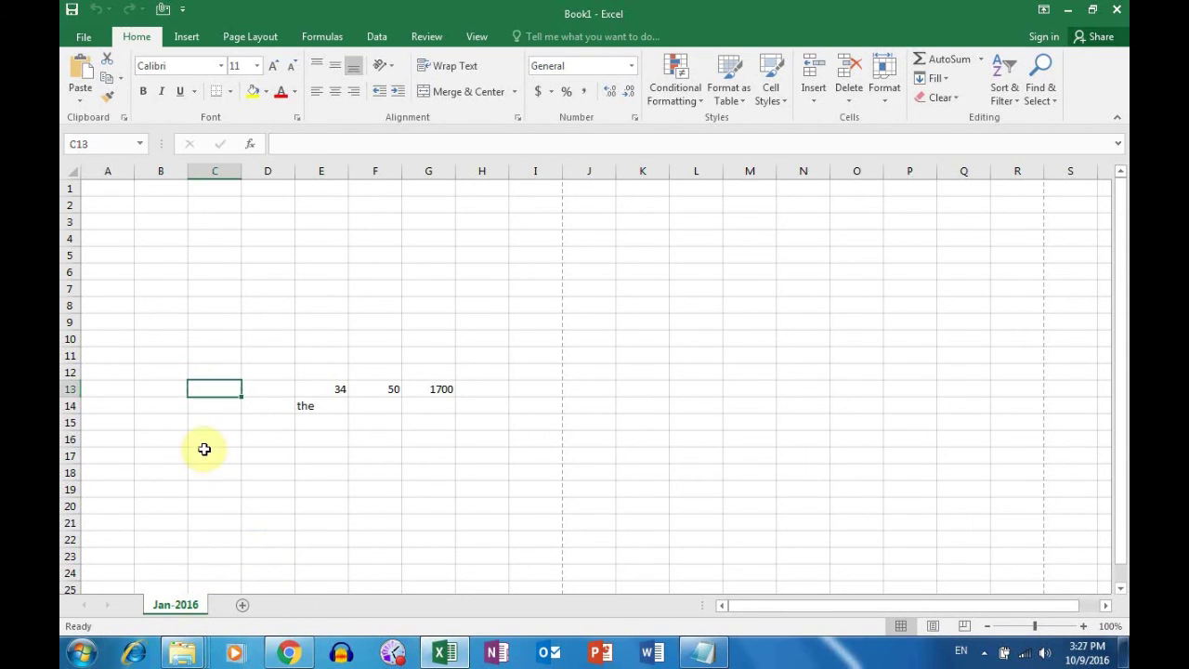
scroll(204, 450, down, 10)
scroll(204, 450, up, 10)
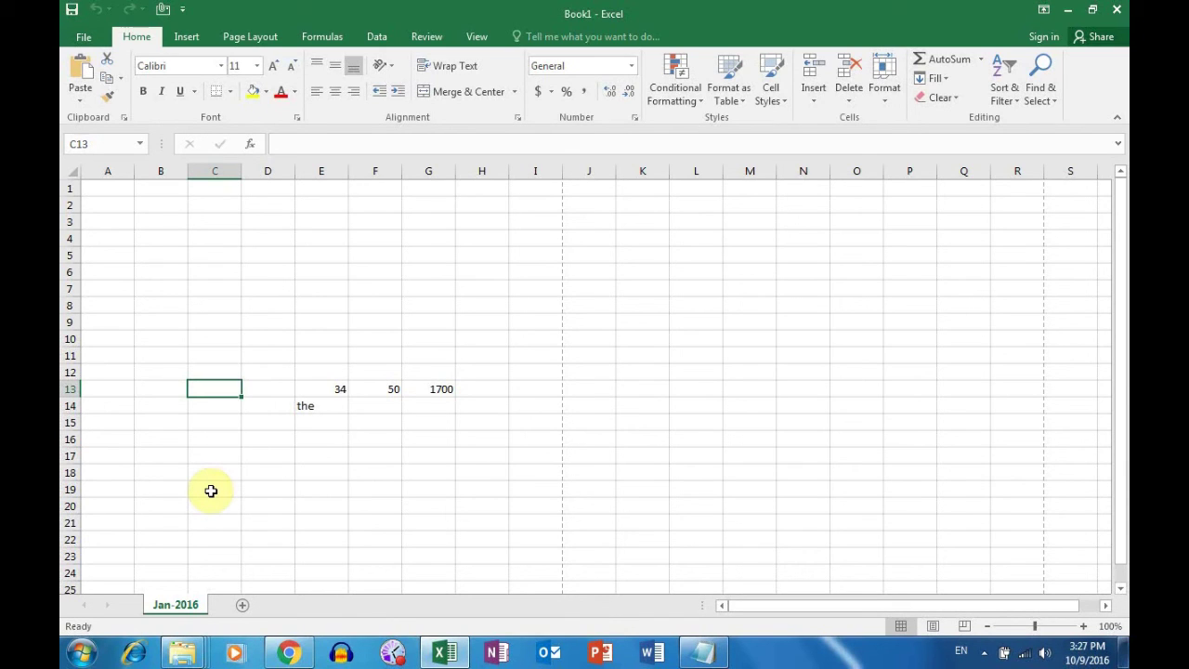
click(984, 653)
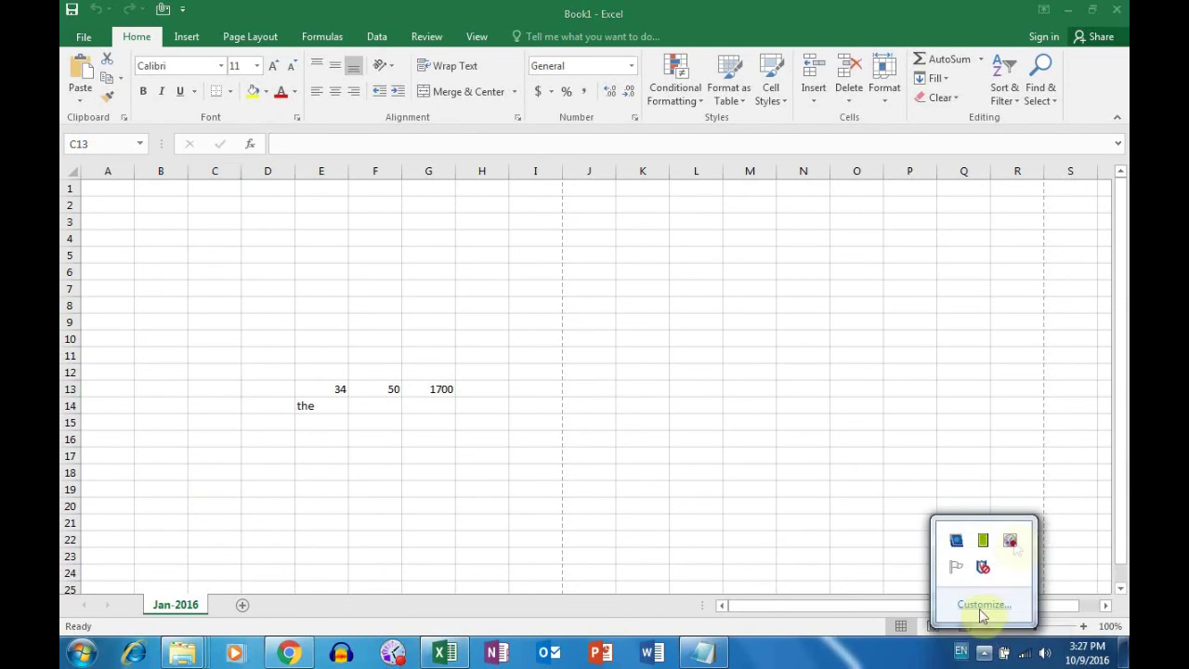
right_click(1012, 543)
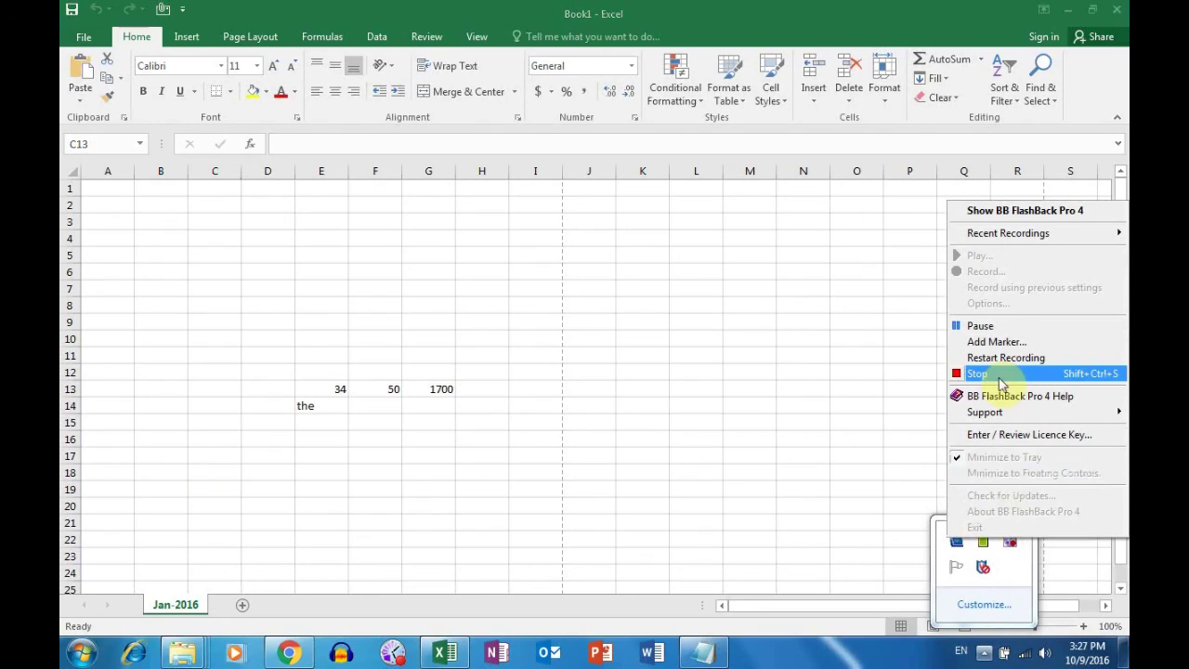